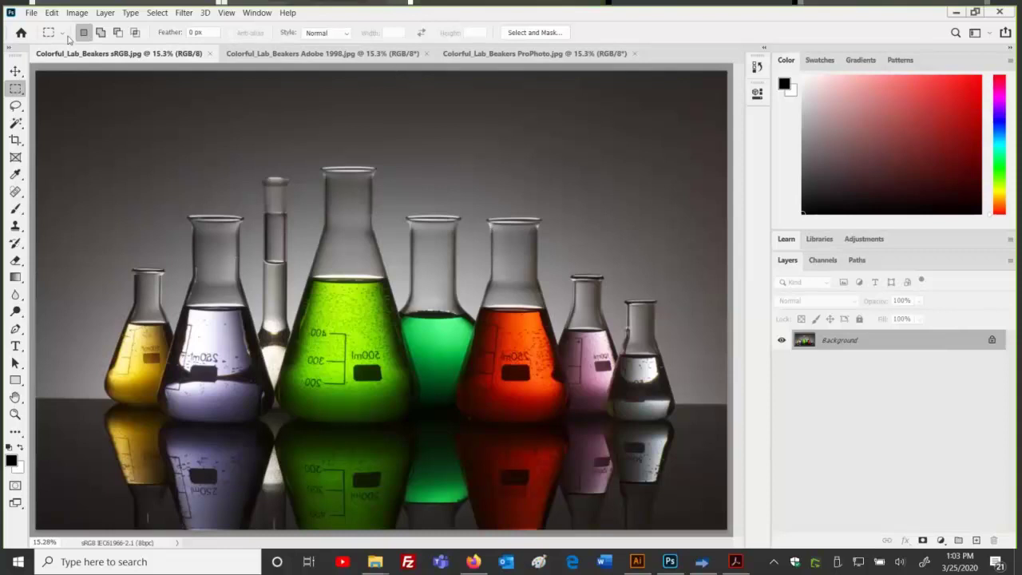
Open the Color Settings dialog and look through the available settings presets.
{"action": "left_click", "coordinate": [51, 13]}
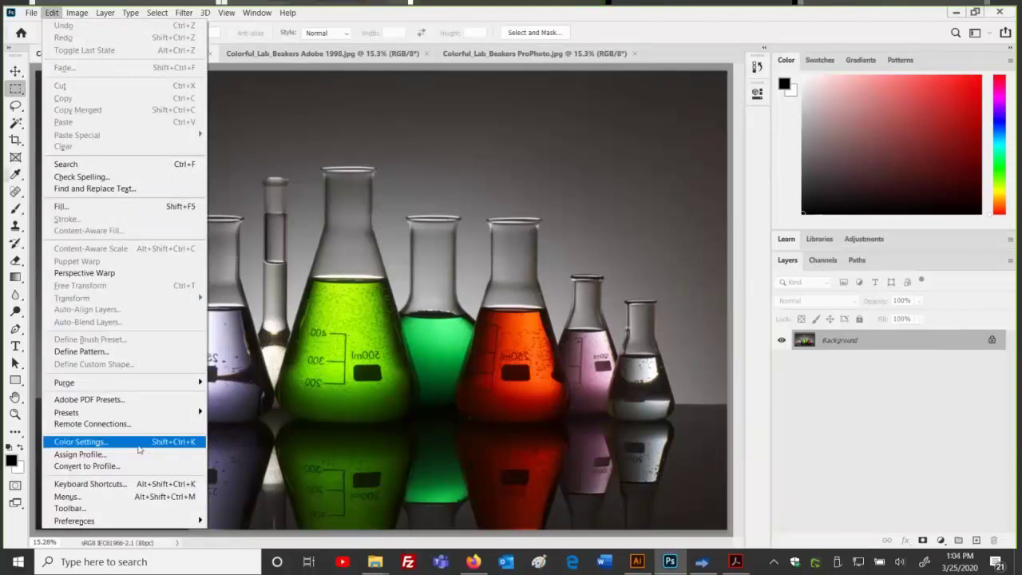
{"action": "left_click", "coordinate": [137, 444]}
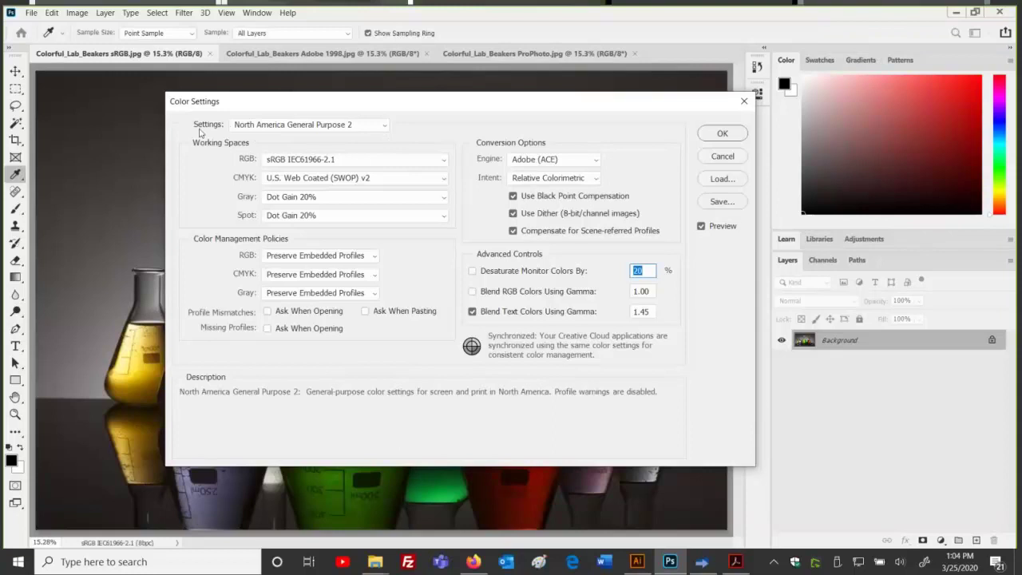
{"action": "left_click", "coordinate": [384, 125]}
{"action": "left_click", "coordinate": [384, 125]}
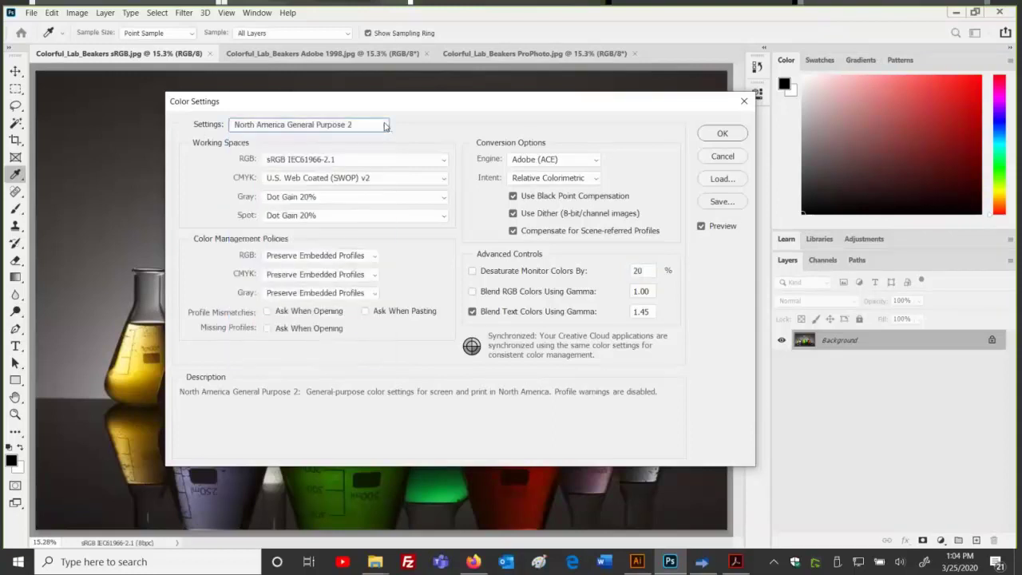
{"action": "left_click", "coordinate": [384, 125]}
{"action": "left_click", "coordinate": [384, 126]}
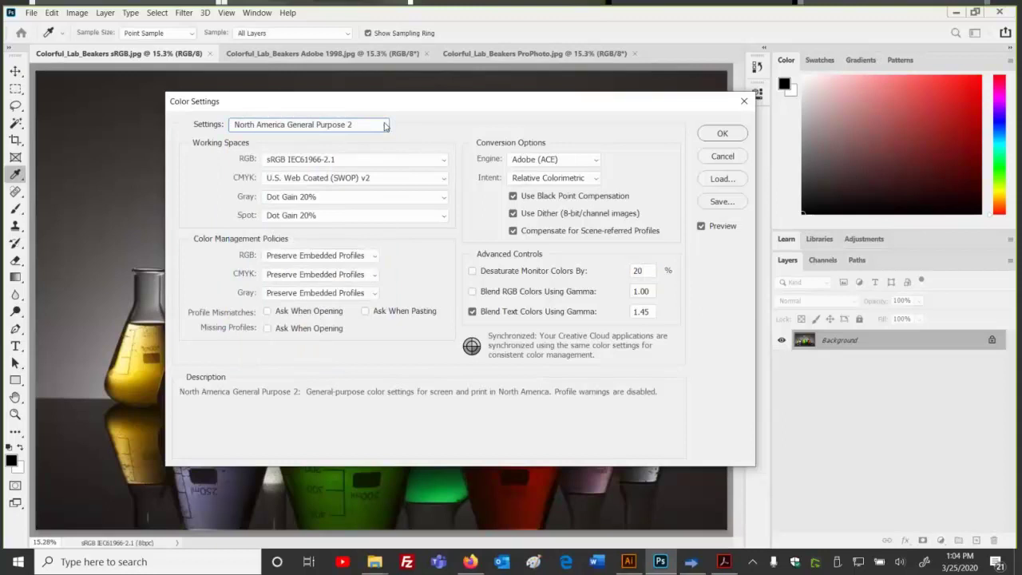
{"action": "left_click", "coordinate": [384, 126]}
{"action": "left_click", "coordinate": [384, 125]}
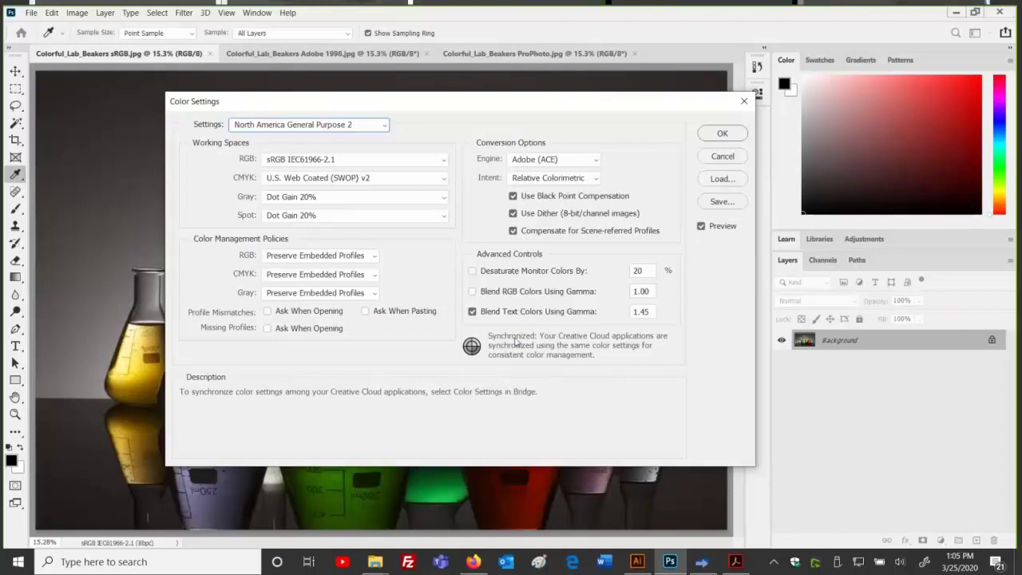
Examine the RGB and CMYK working space choices and the list of regional settings presets.
{"action": "left_click", "coordinate": [420, 160]}
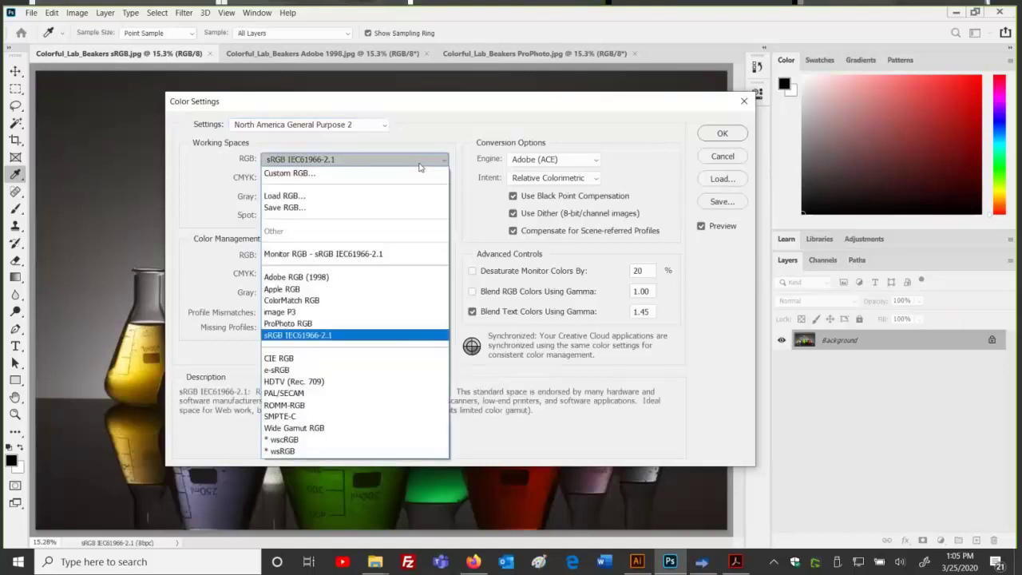
{"action": "left_click", "coordinate": [421, 160]}
{"action": "left_click", "coordinate": [355, 177]}
{"action": "left_click", "coordinate": [296, 192]}
{"action": "left_click", "coordinate": [622, 149]}
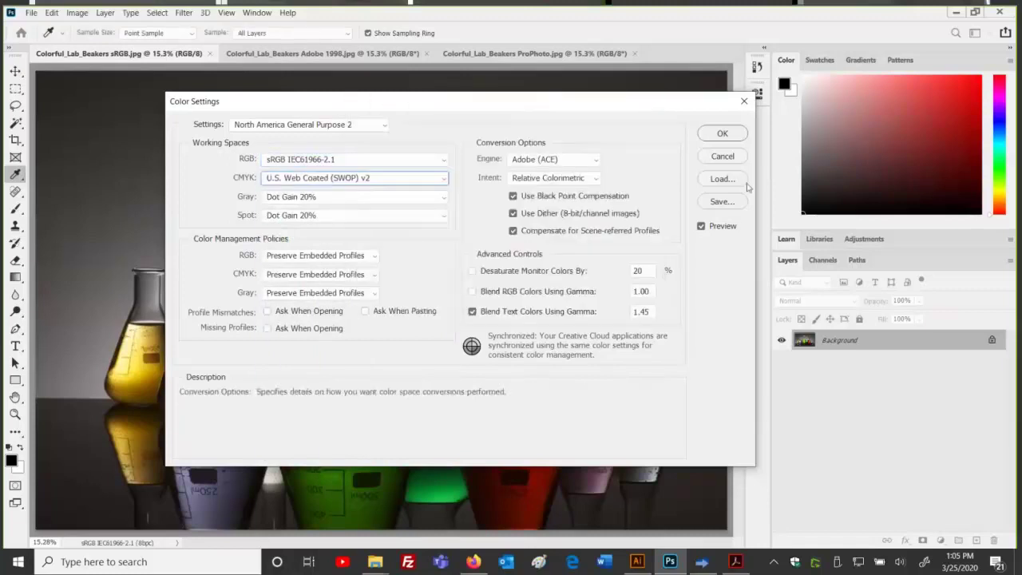
{"action": "left_click", "coordinate": [379, 125]}
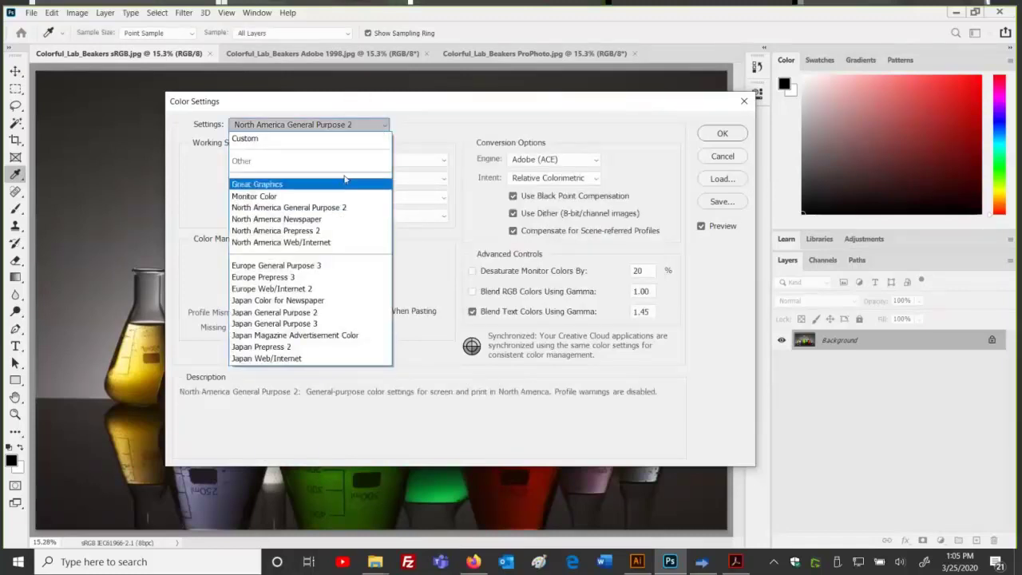
{"action": "left_click", "coordinate": [446, 115]}
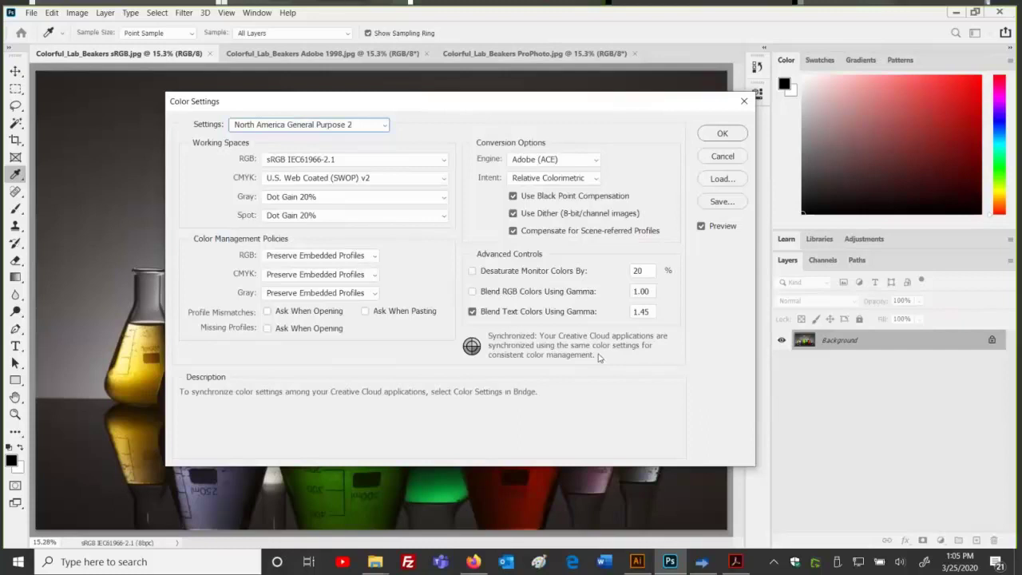
{"action": "left_click", "coordinate": [376, 125]}
{"action": "left_click", "coordinate": [376, 128]}
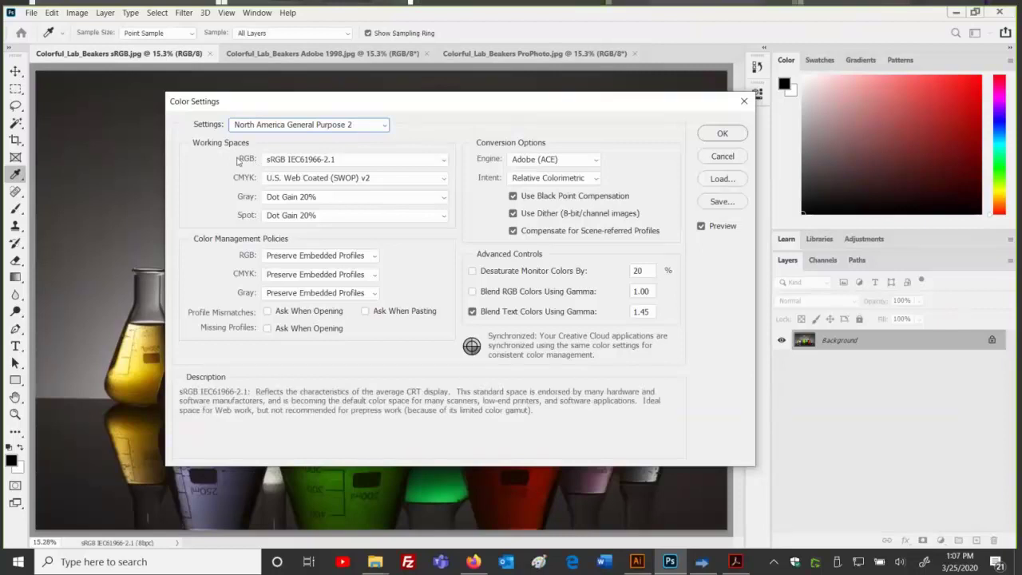
Review the profiles offered for the RGB working space and for the CMYK working space.
{"action": "left_click", "coordinate": [439, 163]}
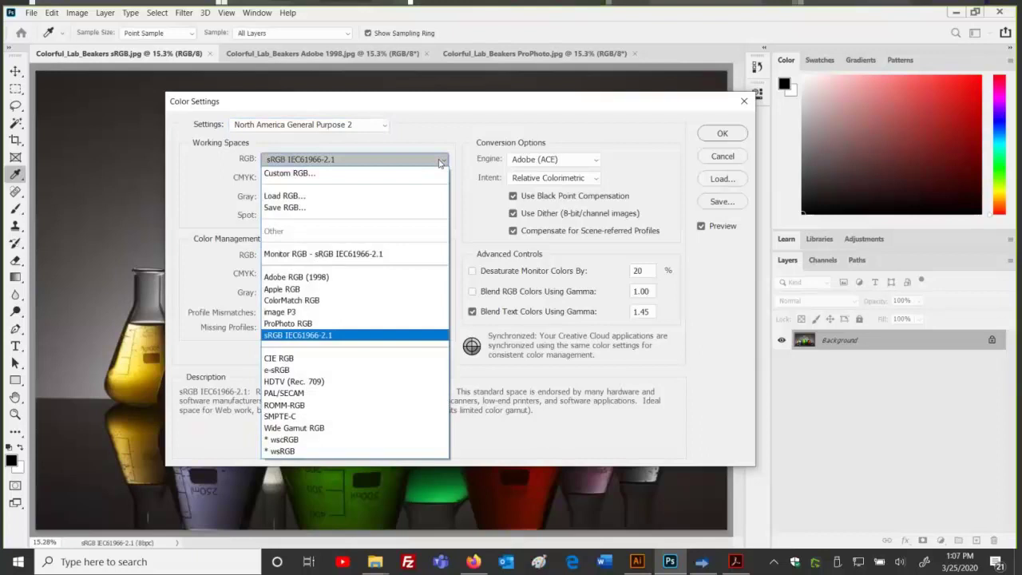
{"action": "left_click", "coordinate": [439, 163]}
{"action": "left_click", "coordinate": [439, 163]}
{"action": "left_click", "coordinate": [440, 163]}
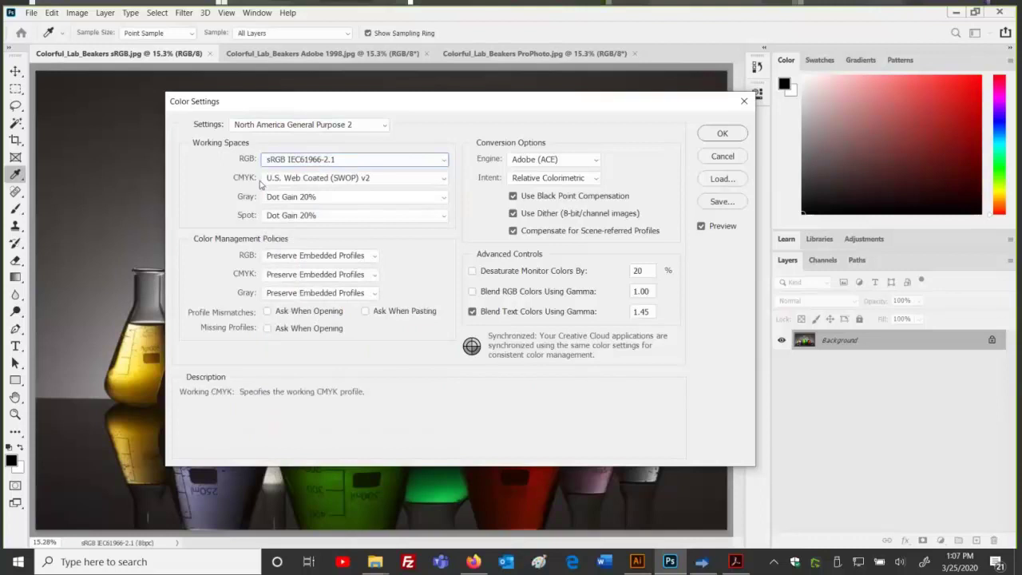
{"action": "left_click", "coordinate": [438, 179]}
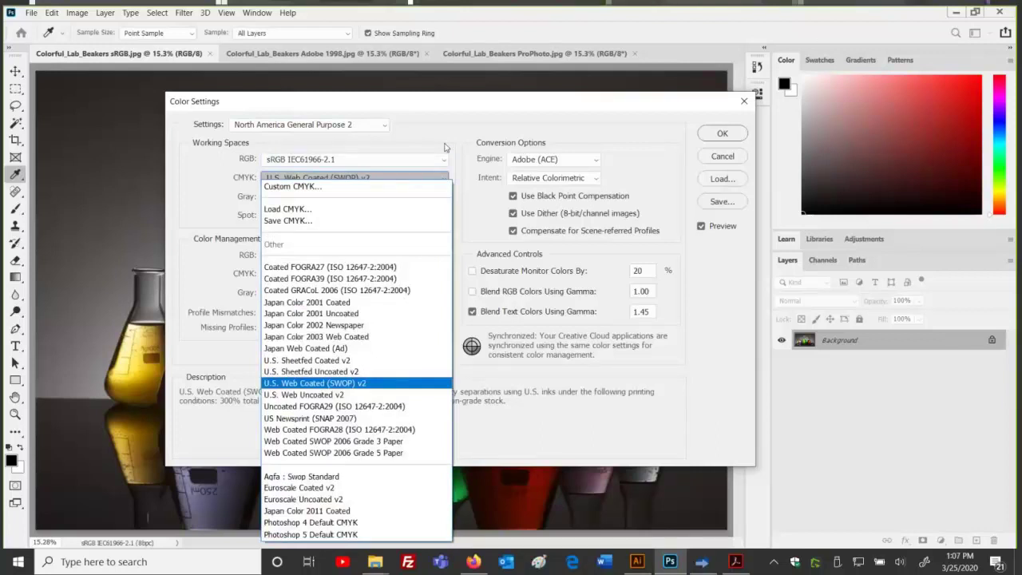
{"action": "left_click", "coordinate": [445, 147]}
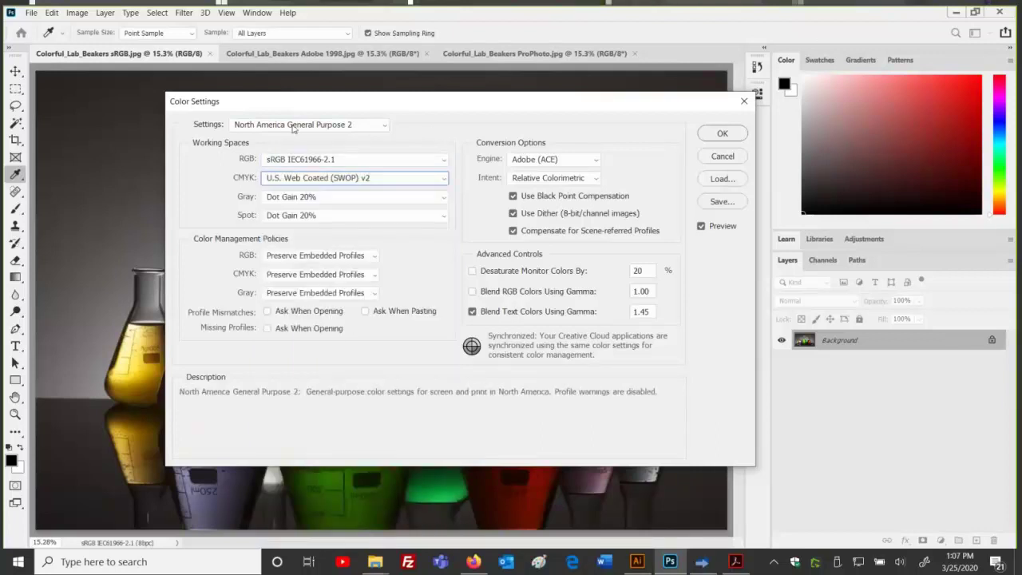
Try the North America Prepress 2 preset and return to North America General Purpose 2.
{"action": "left_click", "coordinate": [379, 127]}
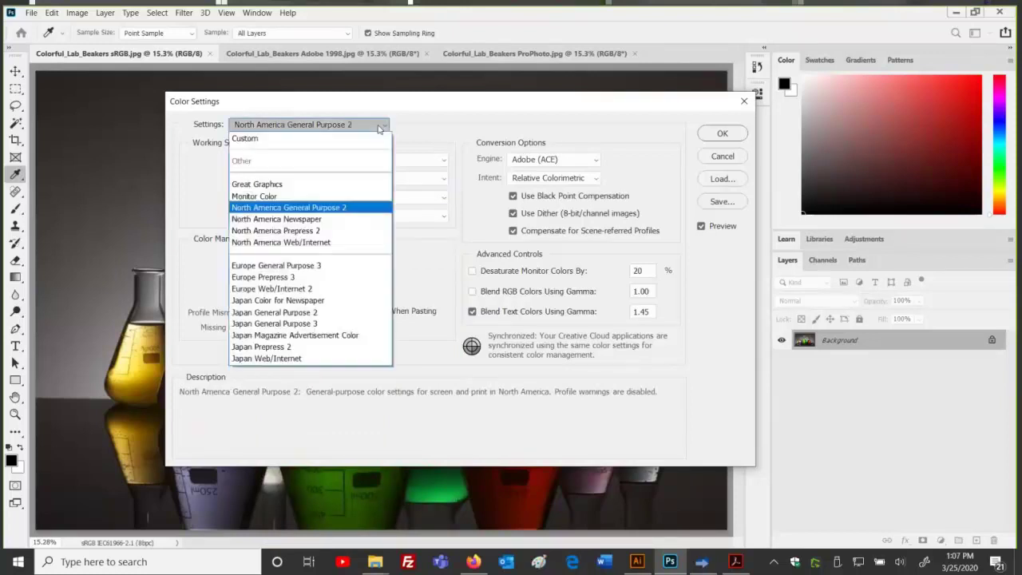
{"action": "left_click", "coordinate": [331, 232]}
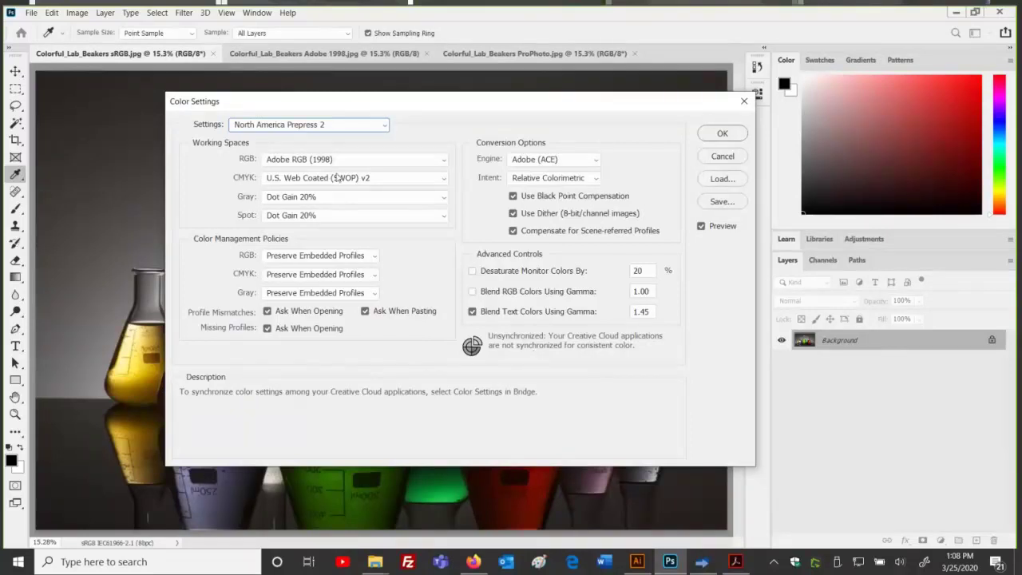
{"action": "left_click", "coordinate": [311, 124]}
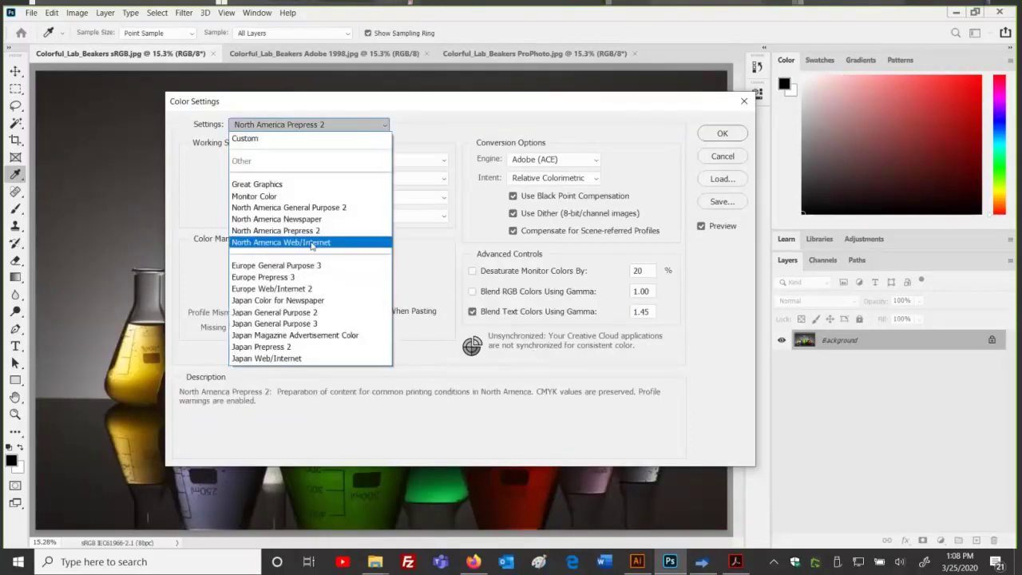
{"action": "left_click", "coordinate": [297, 207]}
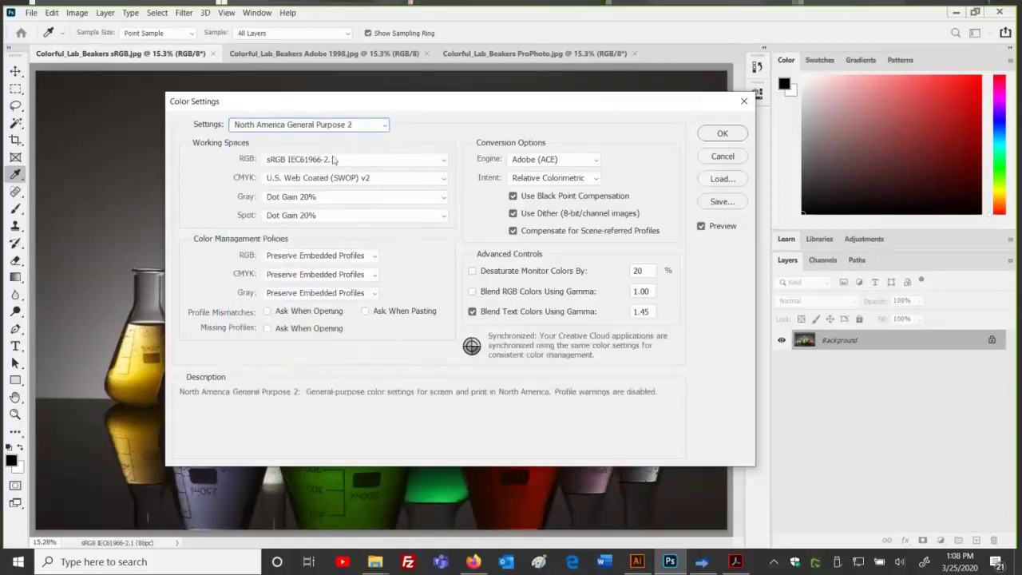
Set the RGB working space to Adobe RGB (1998) and save the color settings as PrintShop.csf.
{"action": "left_click", "coordinate": [381, 162]}
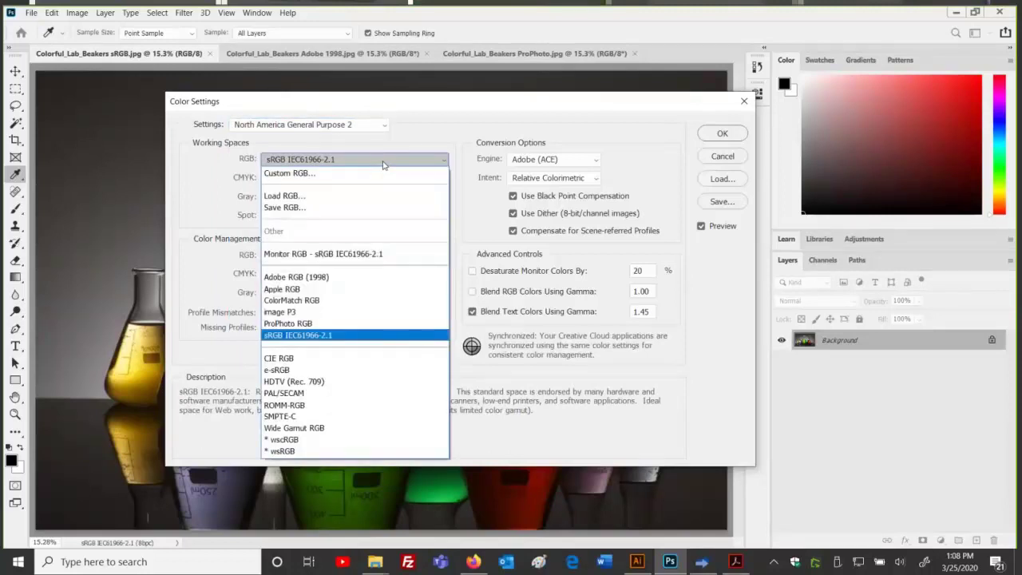
{"action": "left_click", "coordinate": [319, 277]}
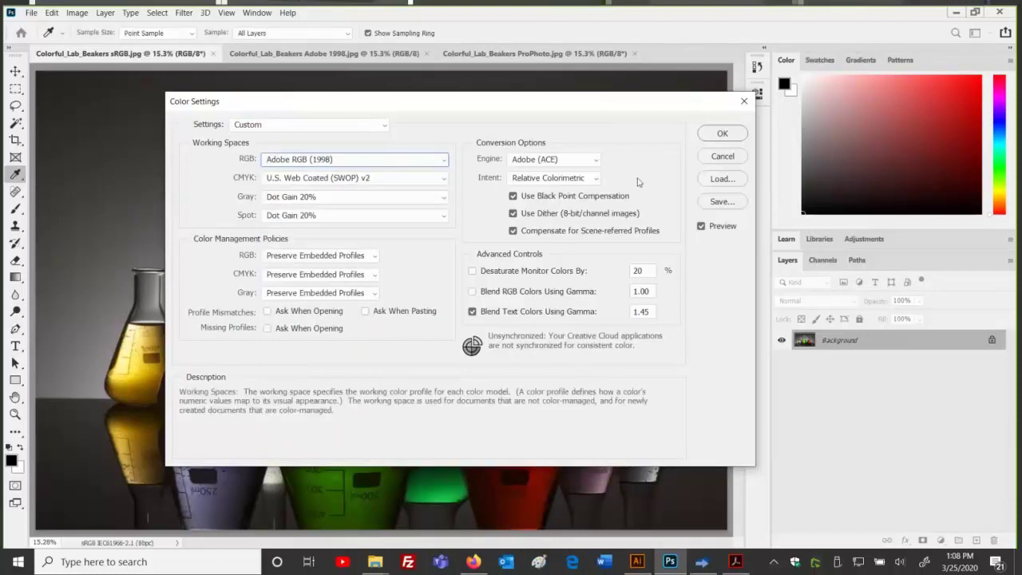
{"action": "left_click", "coordinate": [721, 203]}
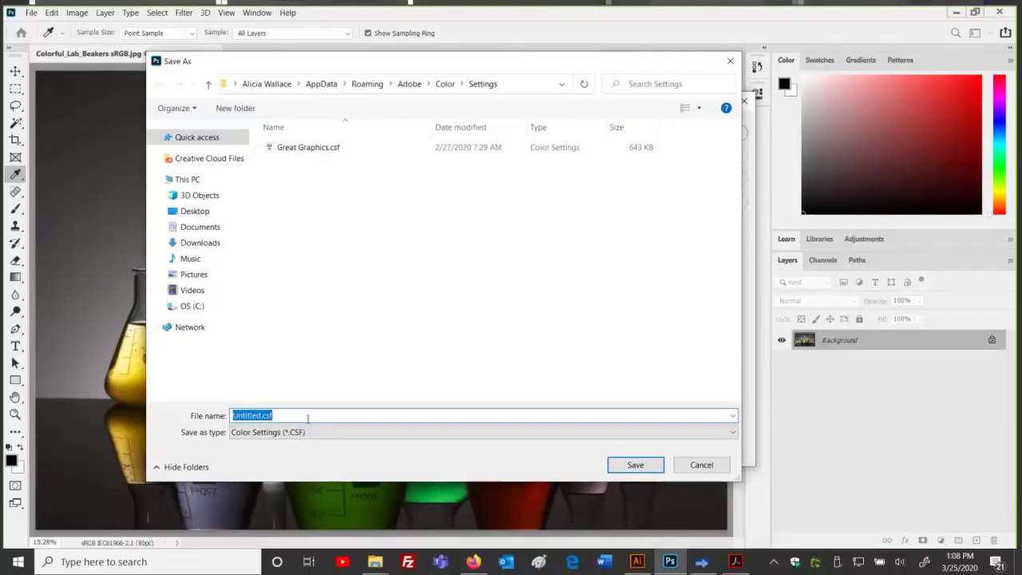
{"action": "left_click", "coordinate": [308, 417]}
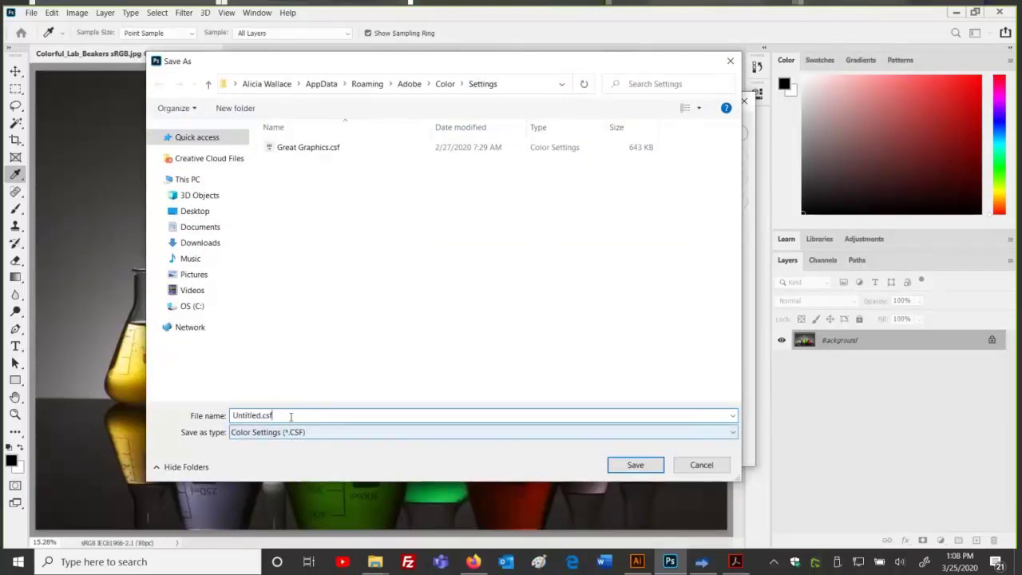
{"action": "left_click_drag", "start_coordinate": [261, 414], "coordinate": [231, 415]}
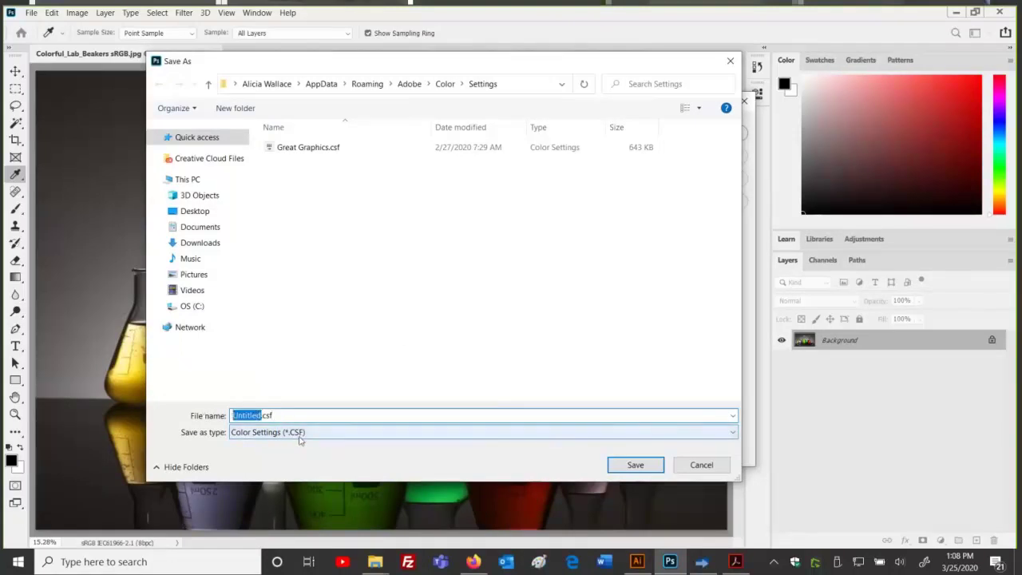
{"action": "type", "text": "PrintShop"}
{"action": "left_click", "coordinate": [288, 196]}
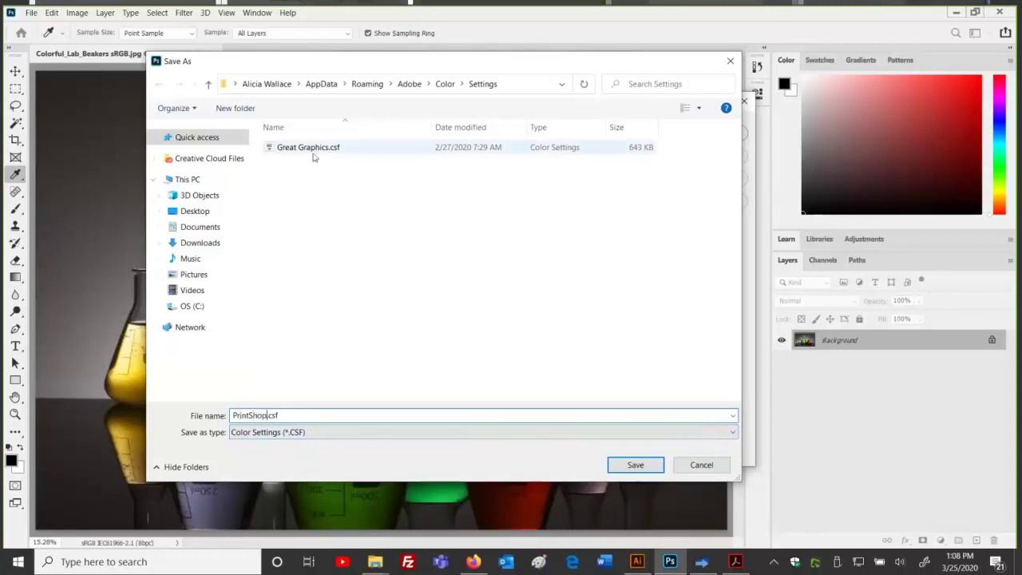
{"action": "left_click", "coordinate": [635, 466]}
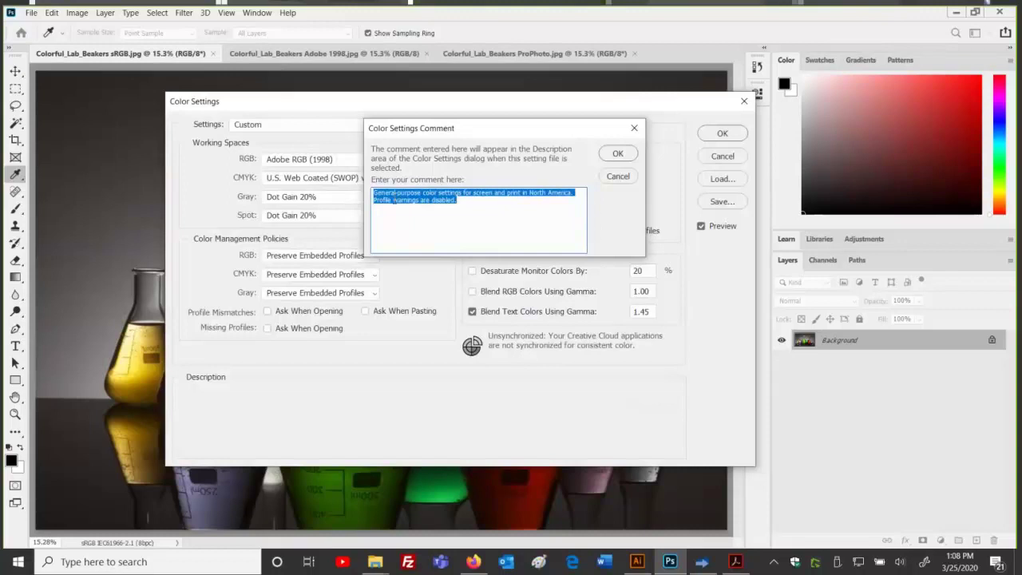
Replace the color settings comment with "This is our PRINT SHOP setting" and confirm it.
{"action": "type", "text": "This i"}
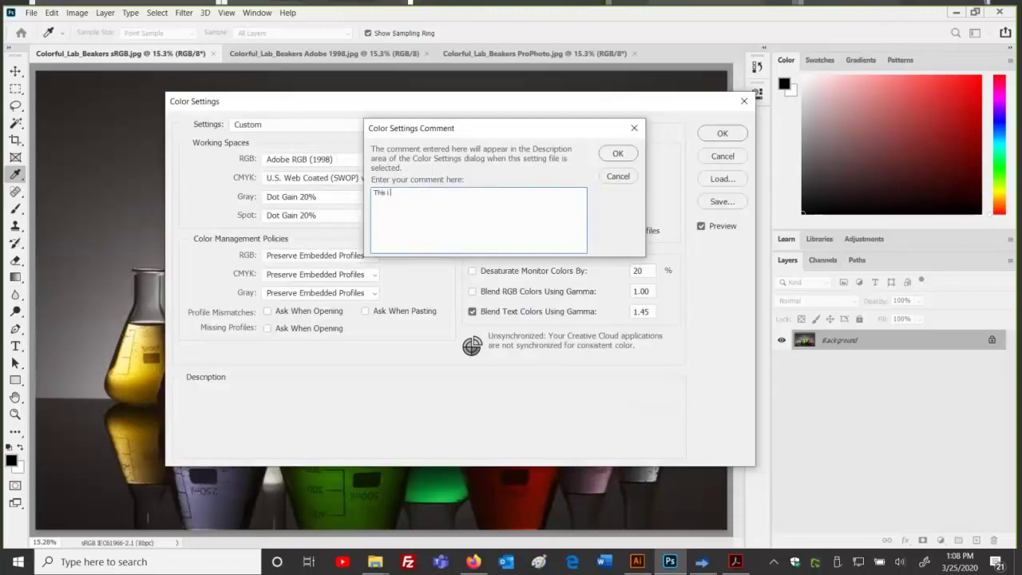
{"action": "type", "text": "s our PRINT SHOP setting"}
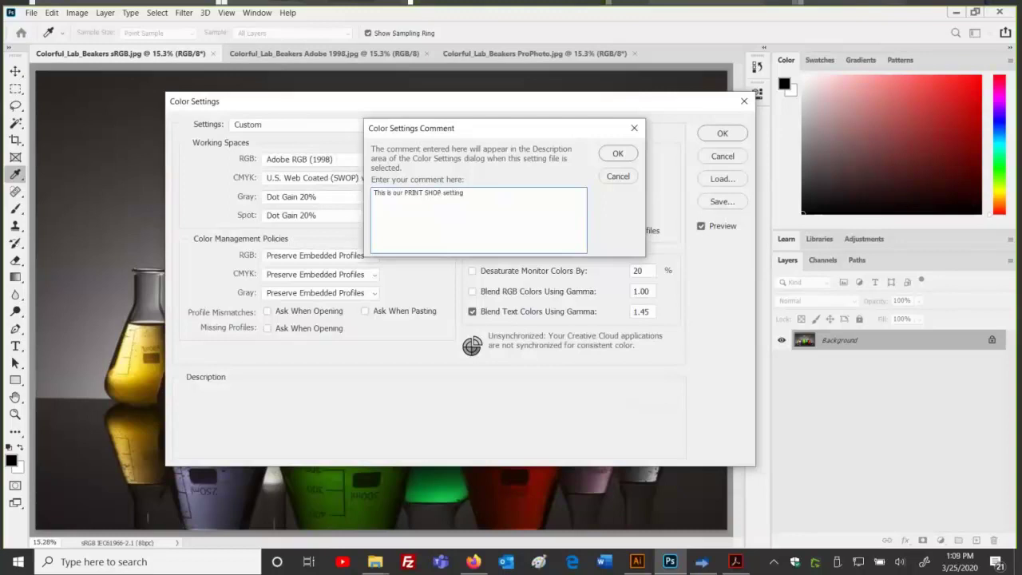
{"action": "left_click", "coordinate": [613, 152]}
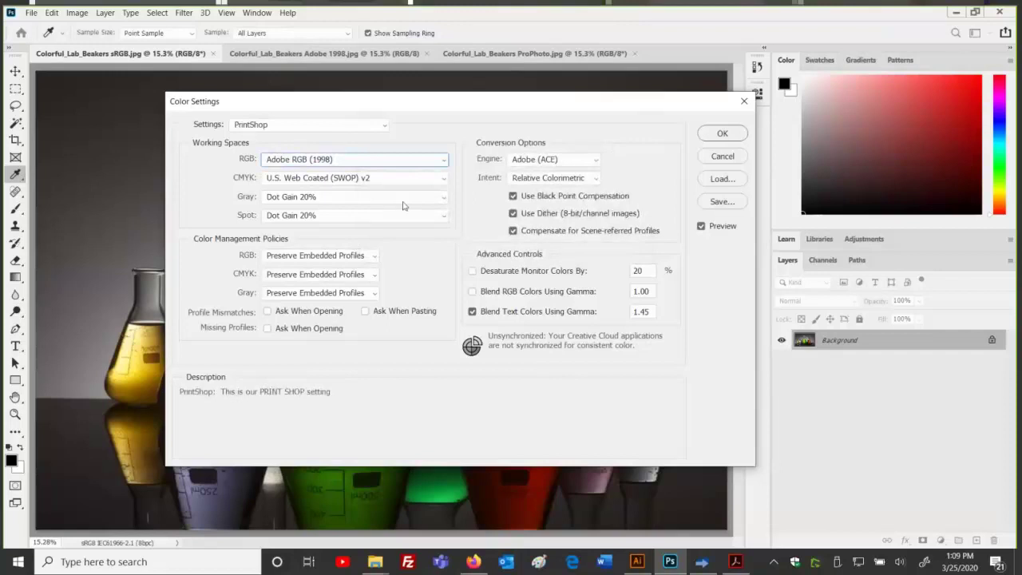
Look for the saved PrintShop preset in the settings list and switch to North America General Purpose 2.
{"action": "mouse_move", "coordinate": [541, 351]}
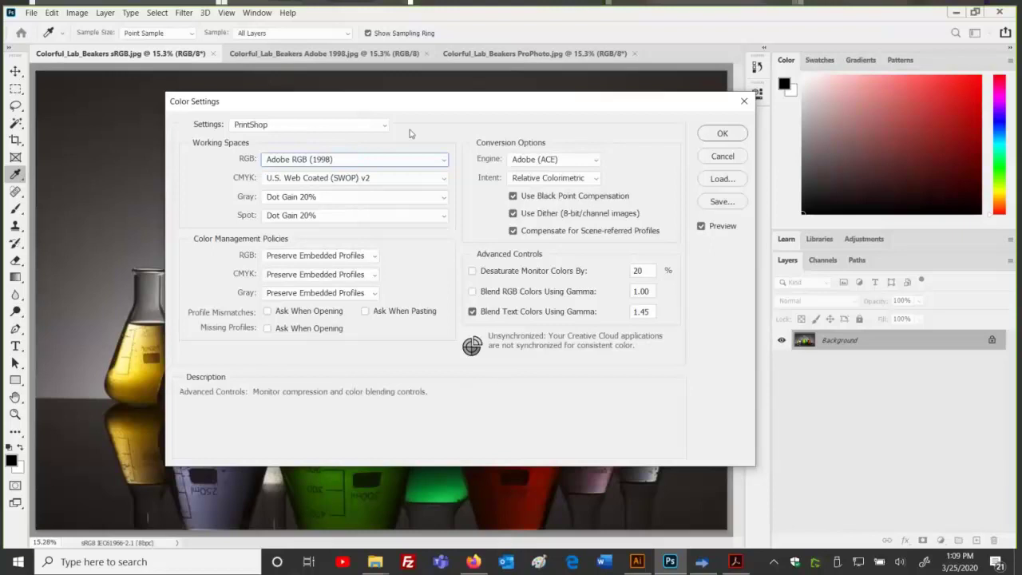
{"action": "left_click", "coordinate": [381, 127]}
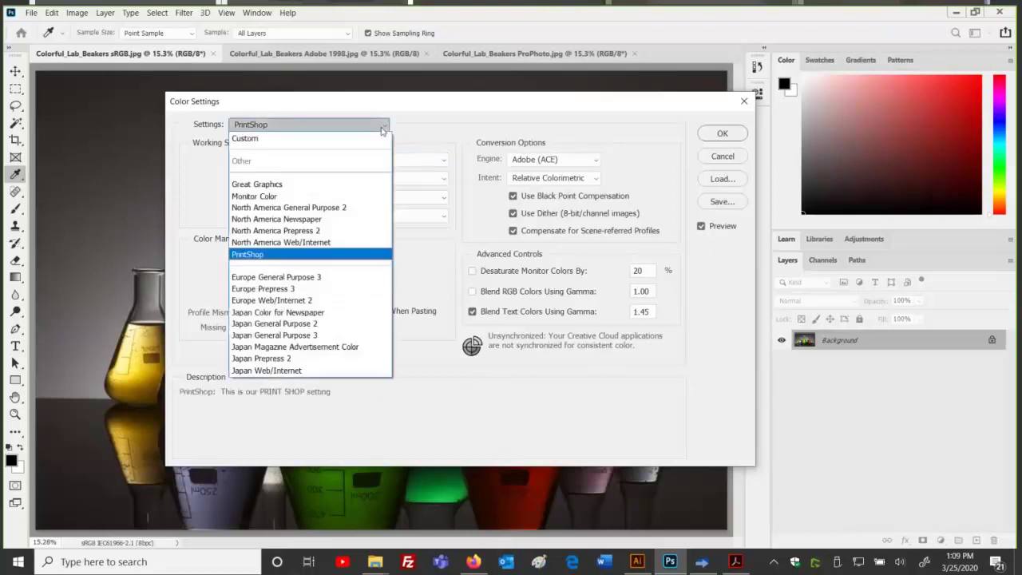
{"action": "left_click", "coordinate": [382, 128]}
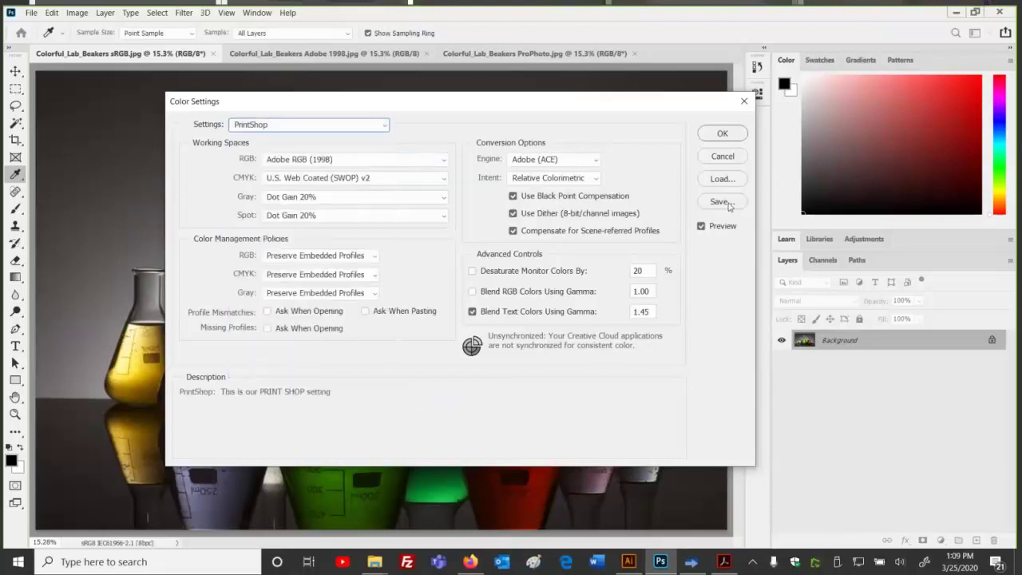
{"action": "left_click", "coordinate": [383, 128]}
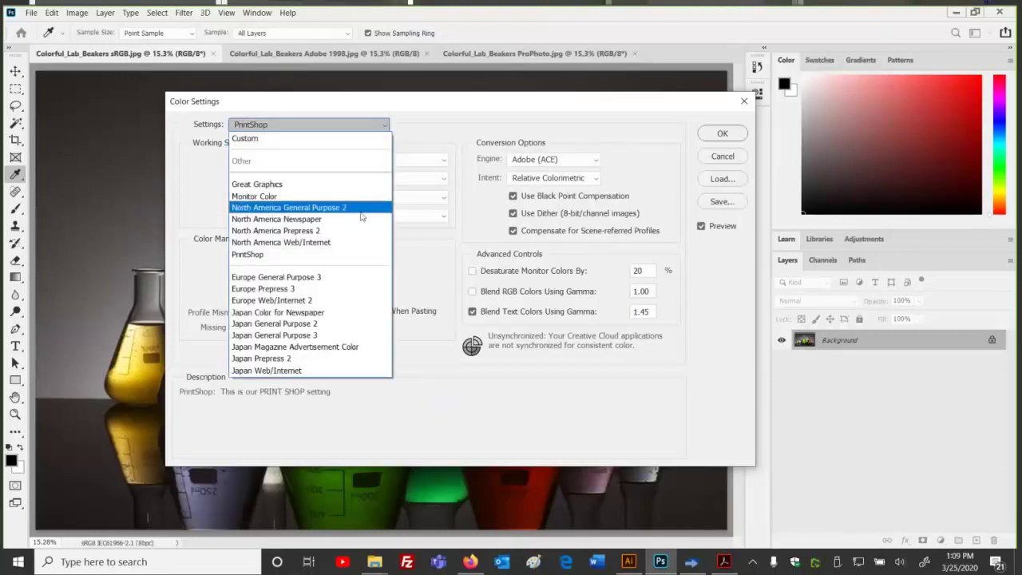
{"action": "left_click", "coordinate": [360, 209]}
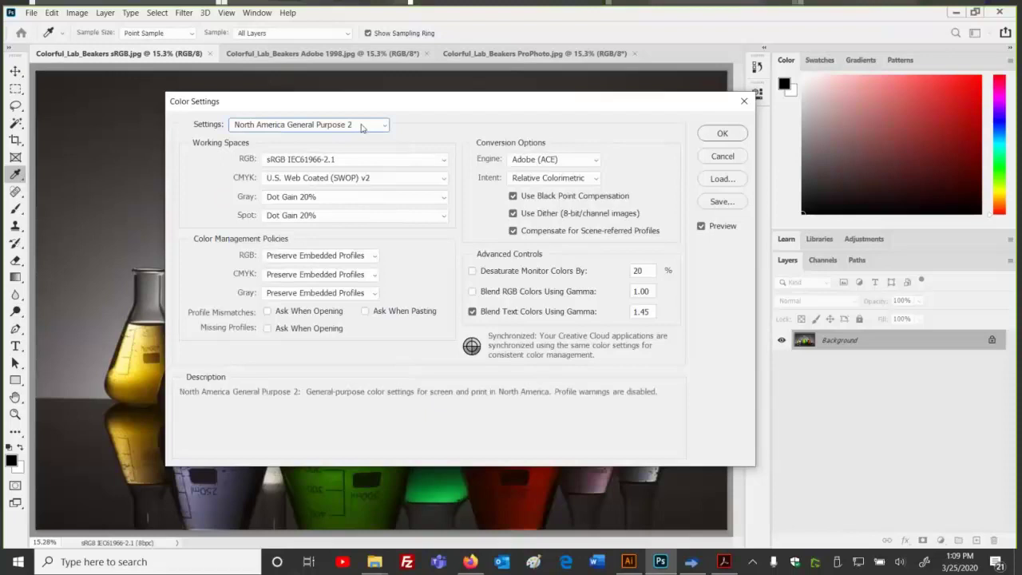
Try Adobe RGB (1998) as the RGB working space and restore the North America General Purpose 2 settings.
{"action": "mouse_move", "coordinate": [362, 162]}
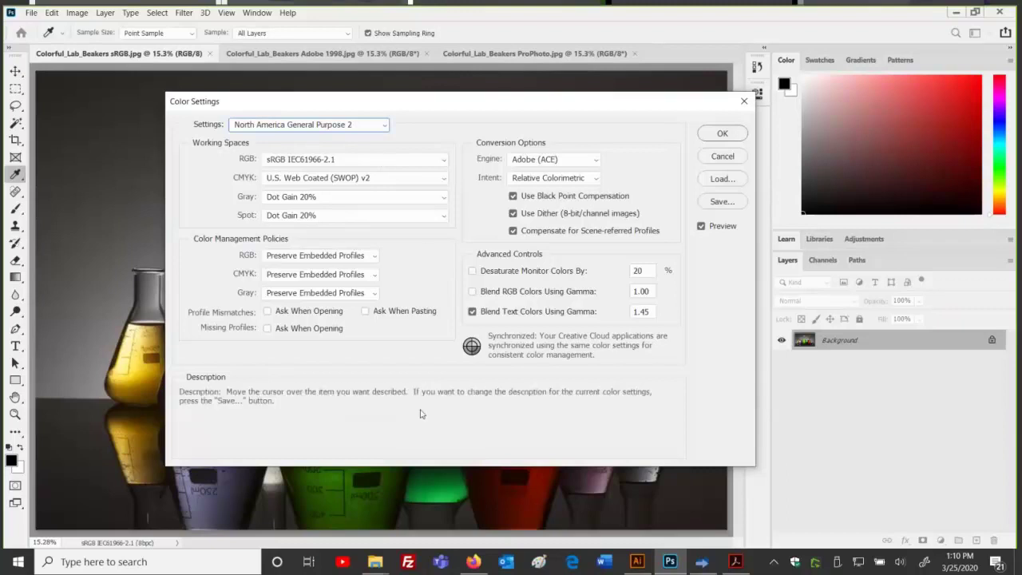
{"action": "left_click", "coordinate": [349, 161]}
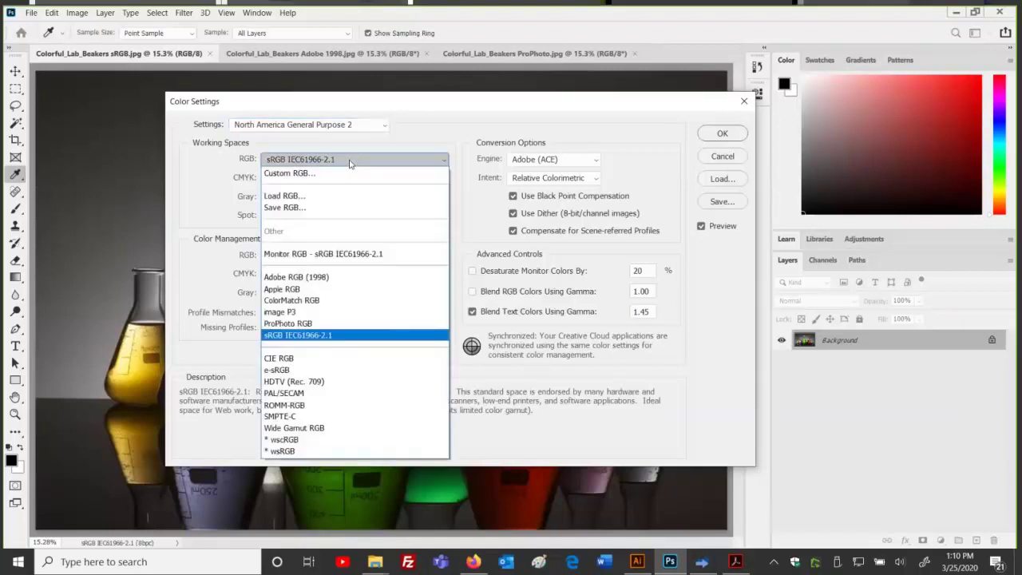
{"action": "left_click", "coordinate": [338, 276]}
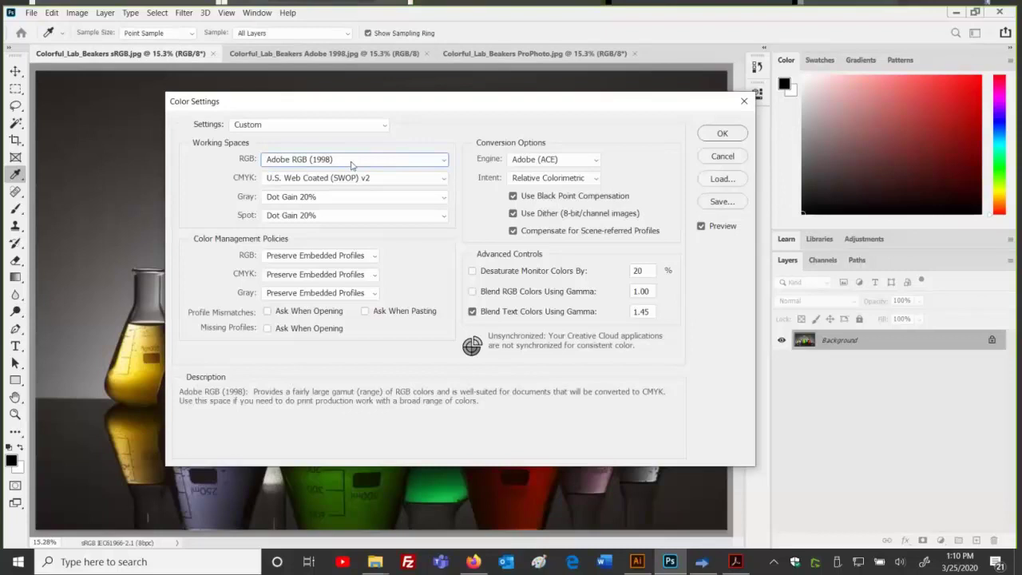
{"action": "left_click", "coordinate": [352, 124]}
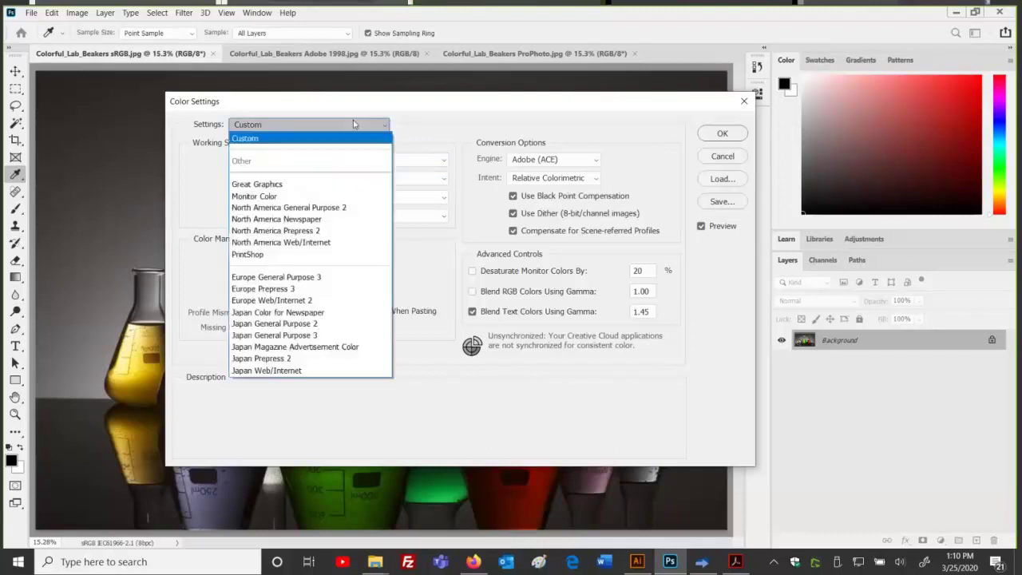
{"action": "left_click", "coordinate": [317, 209]}
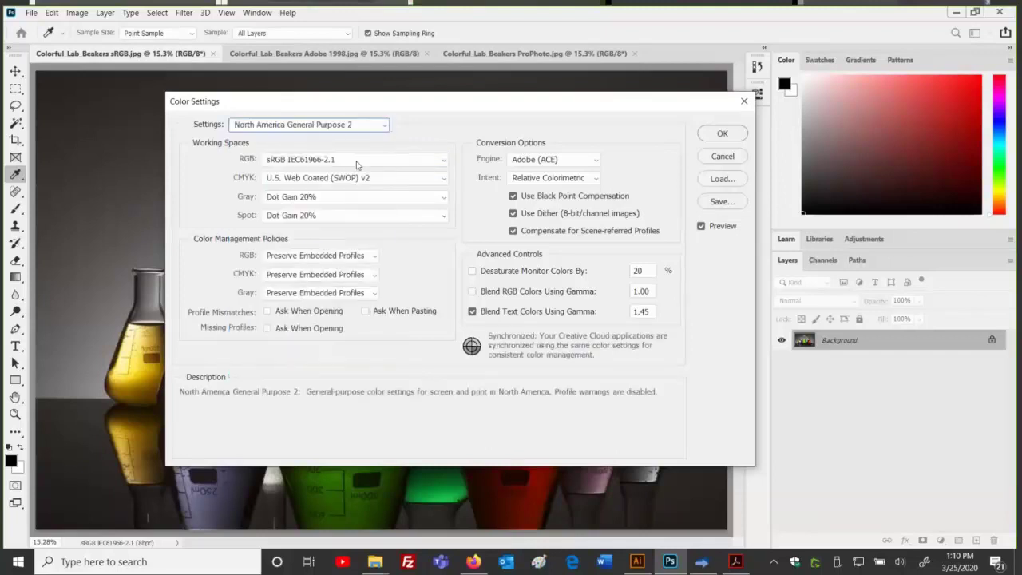
{"action": "mouse_move", "coordinate": [357, 164]}
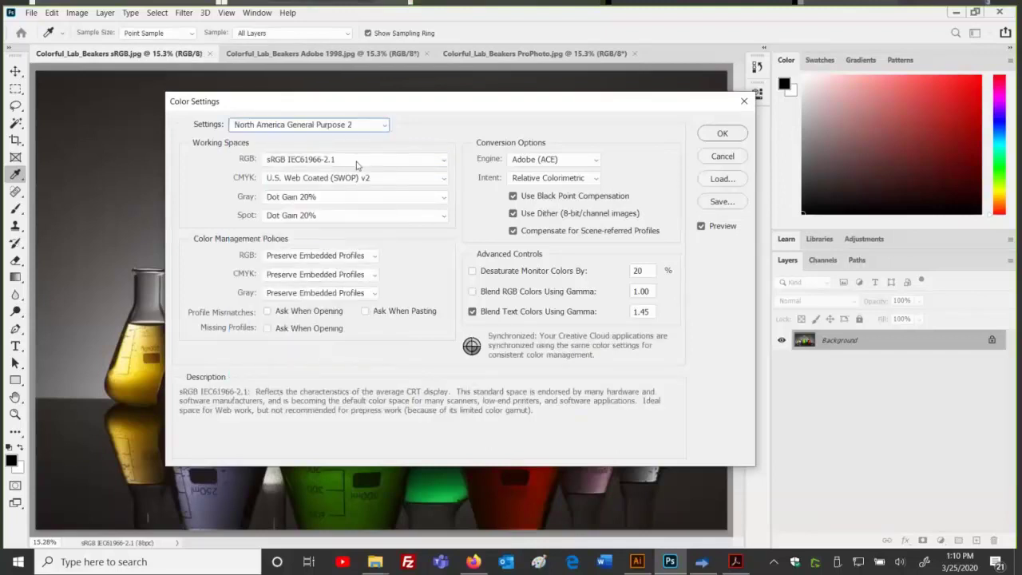
Switch to Acrobat to review the input versus output profile comparison, and dismiss Photoshop's Color Settings without applying anything.
{"action": "left_click", "coordinate": [736, 562]}
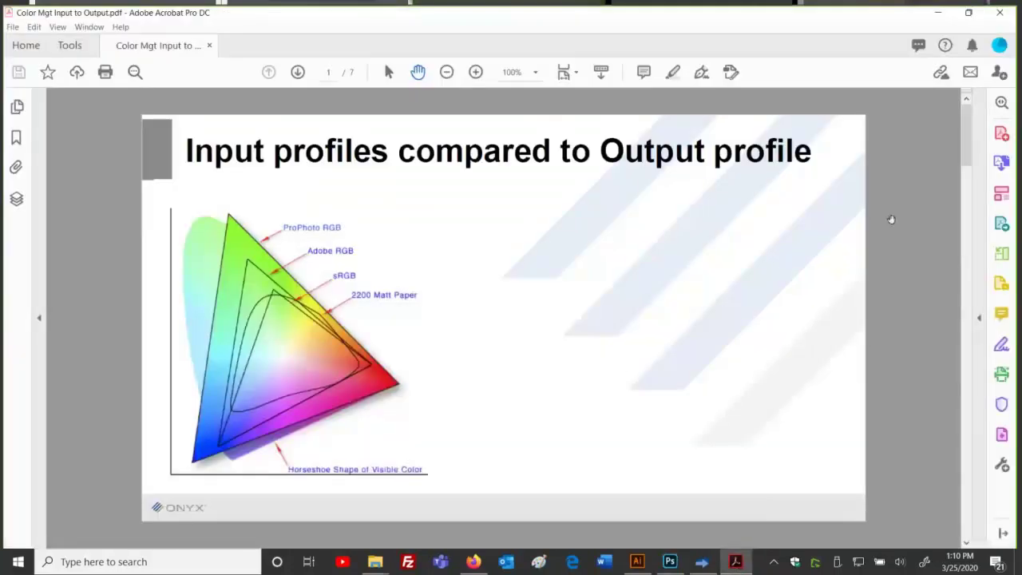
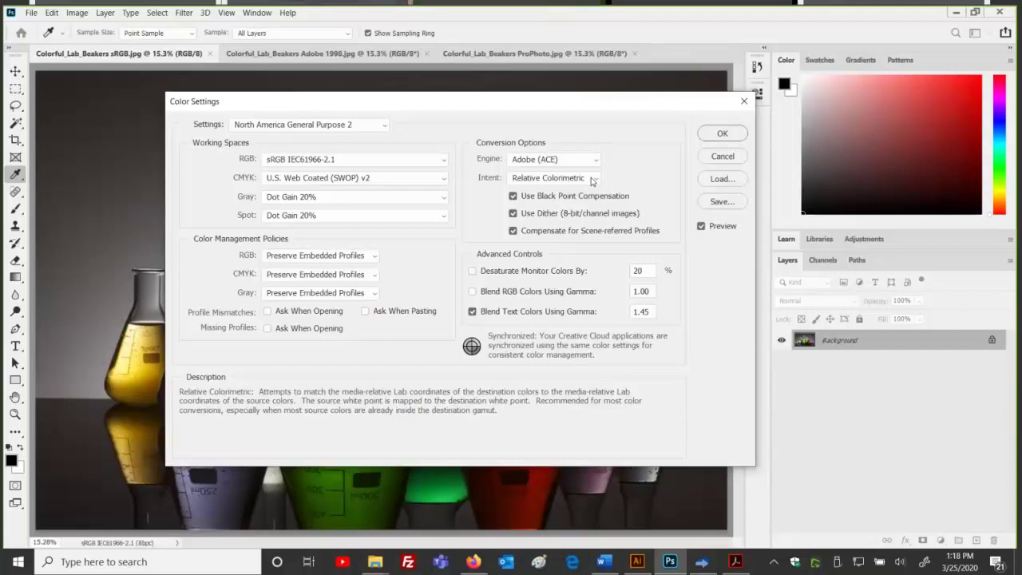
{"action": "left_click", "coordinate": [722, 156]}
{"action": "key", "text": "m"}
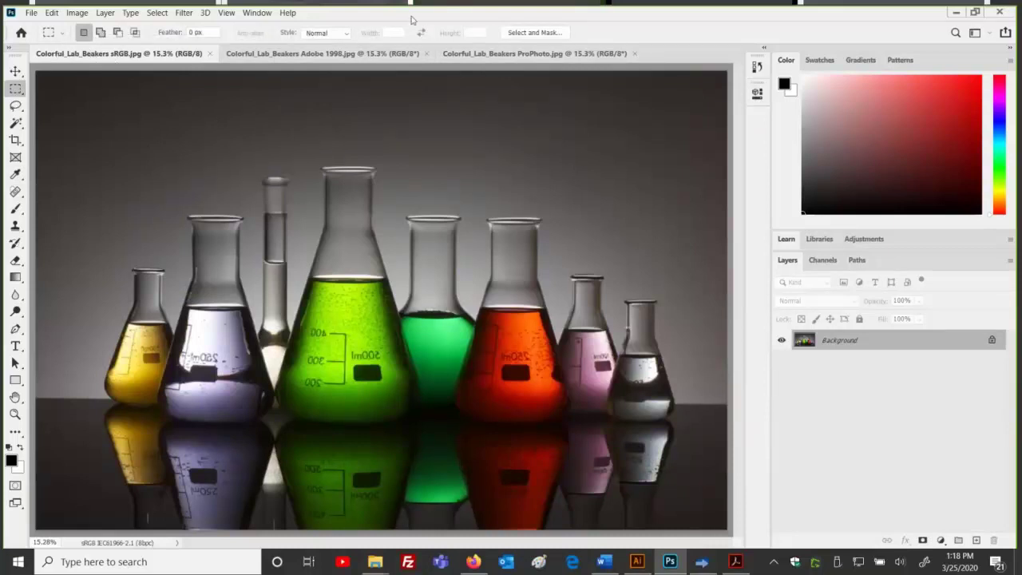
Cycle through the sRGB, Adobe 1998 and ProPhoto beaker images to compare how their colors look.
{"action": "key", "text": "ctrl+Tab"}
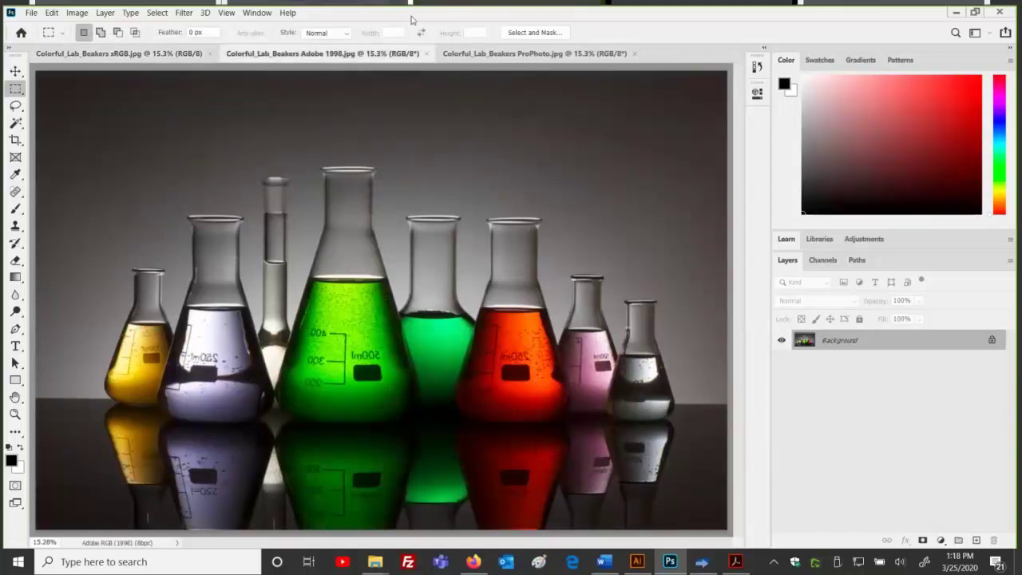
{"action": "key", "text": "ctrl+Tab"}
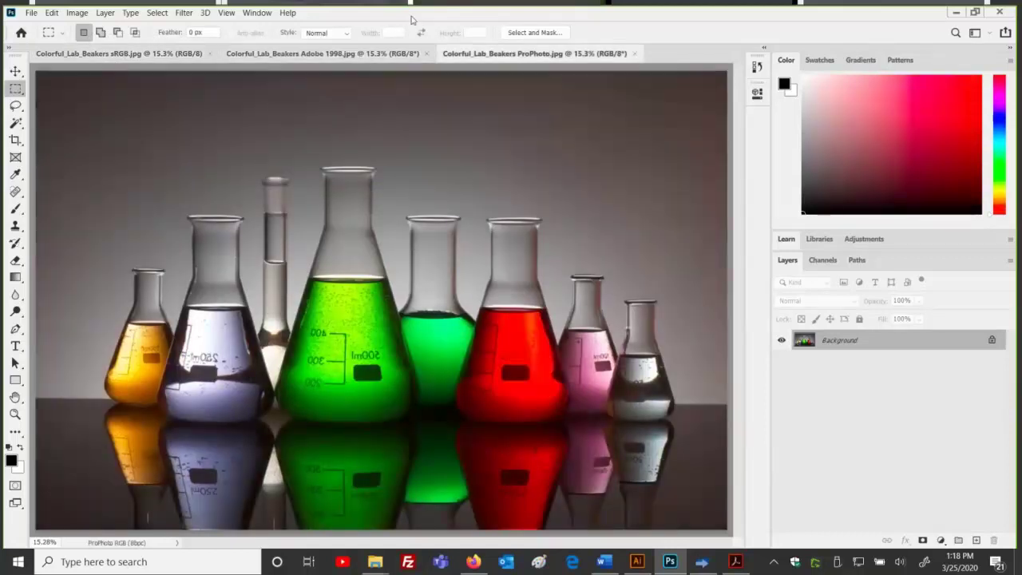
{"action": "key", "text": "ctrl+Tab"}
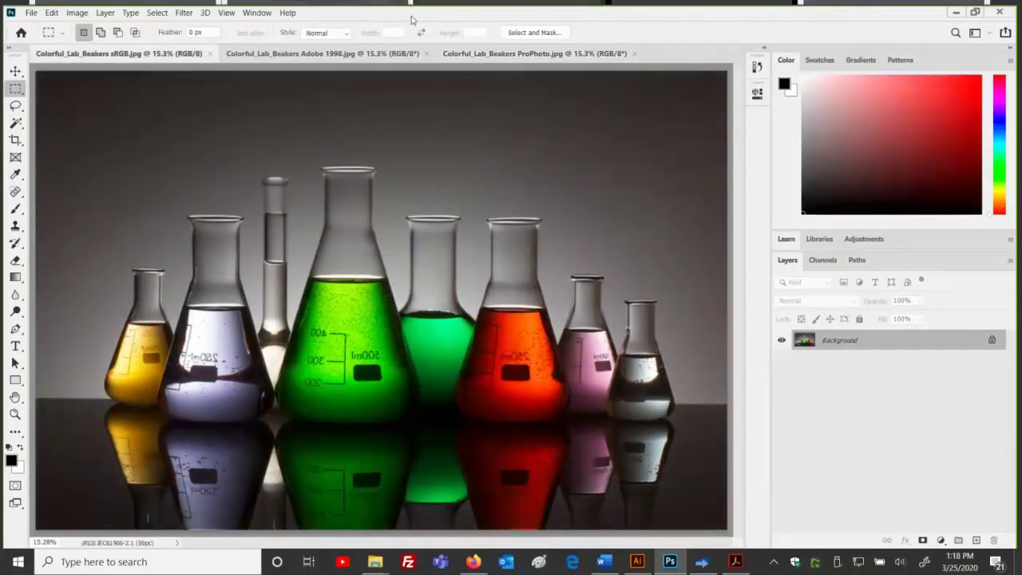
{"action": "key", "text": "ctrl+Tab"}
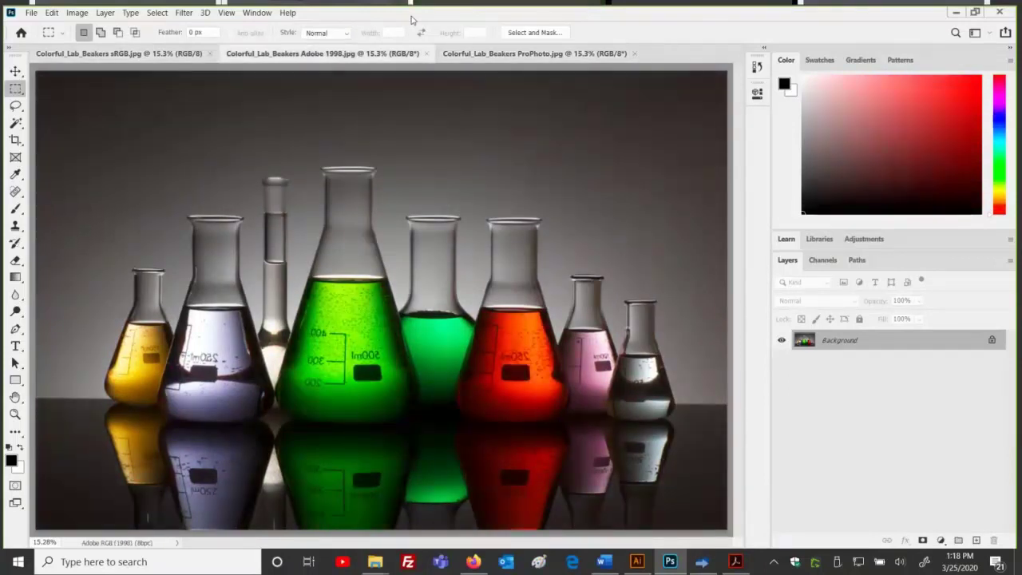
{"action": "key", "text": "ctrl+Tab"}
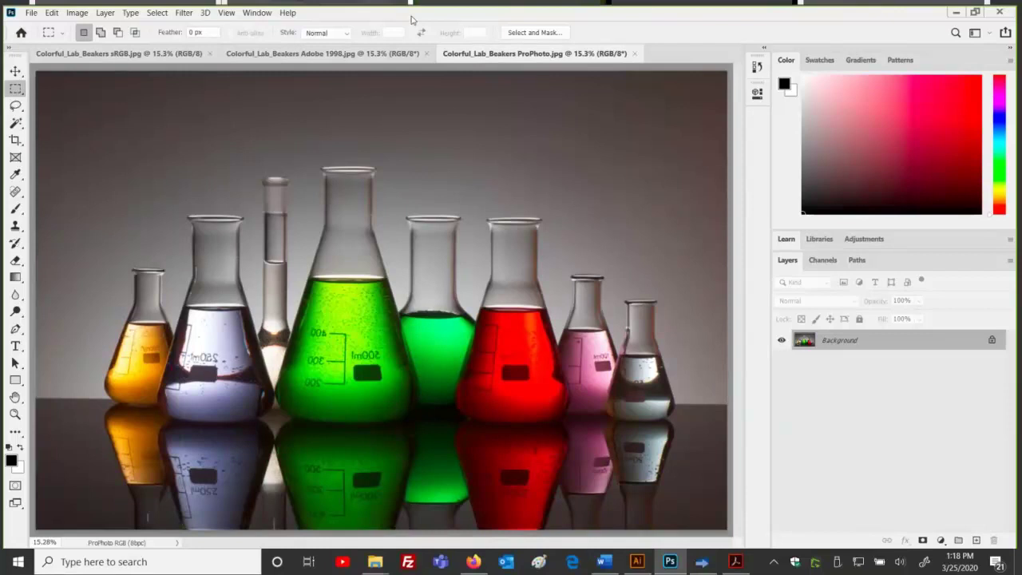
{"action": "key", "text": "ctrl+Tab"}
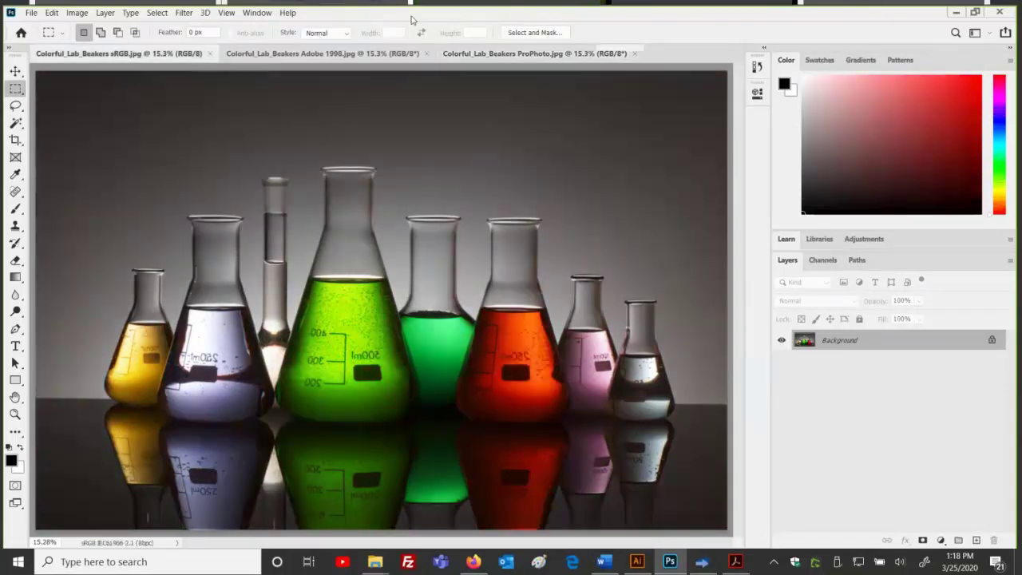
{"action": "key", "text": "ctrl+Tab"}
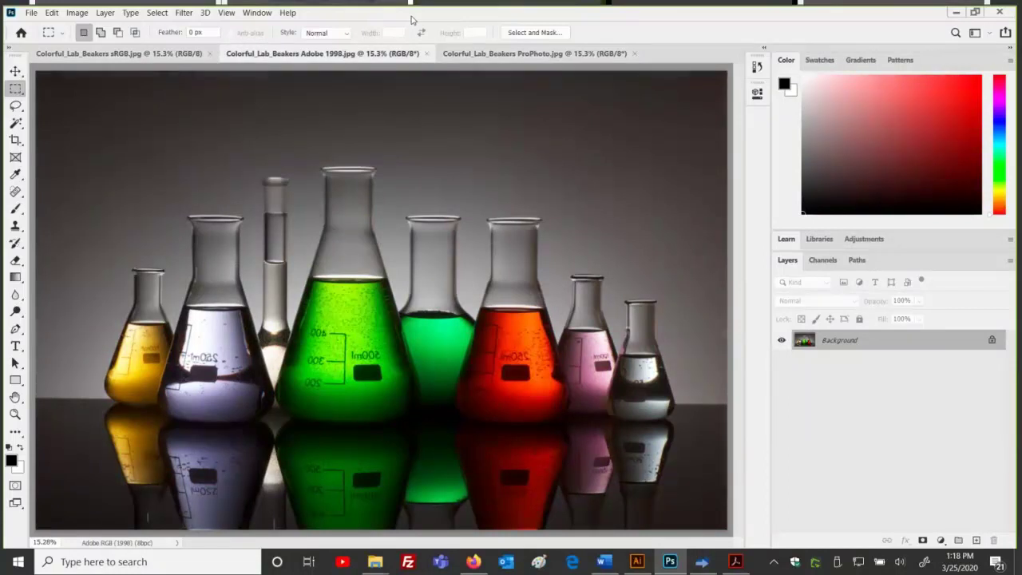
{"action": "key", "text": "ctrl+Tab"}
{"action": "key", "text": "ctrl+Tab"}
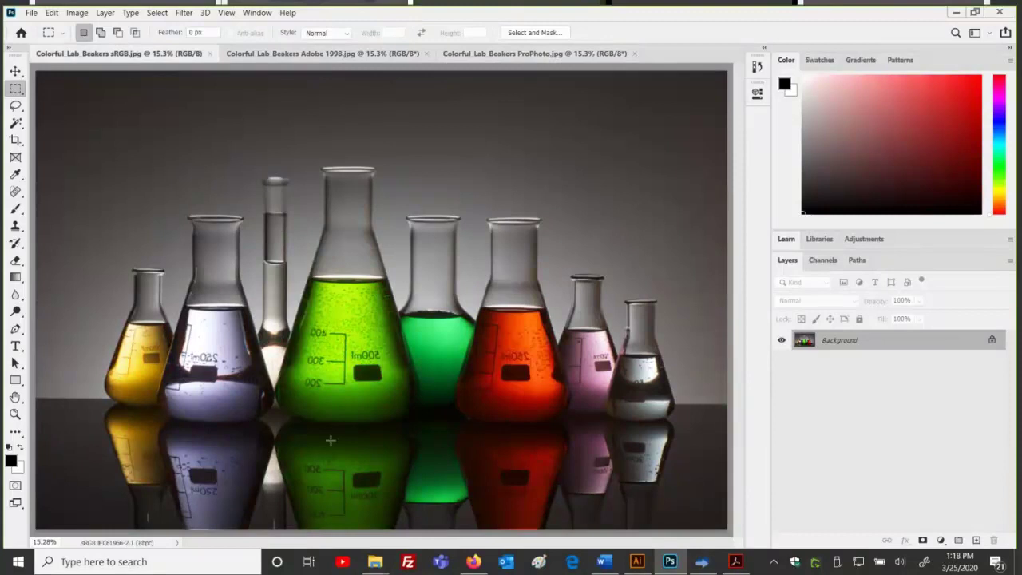
Choose Document Profile as the status information and check it for the sRGB, Adobe 1998 and ProPhoto images.
{"action": "left_click", "coordinate": [176, 543]}
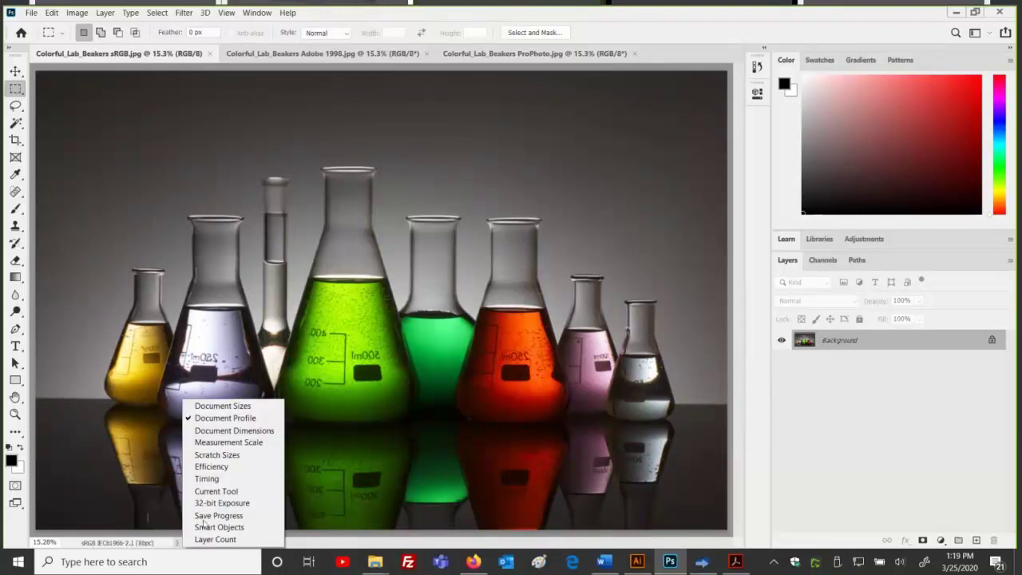
{"action": "left_click", "coordinate": [254, 422]}
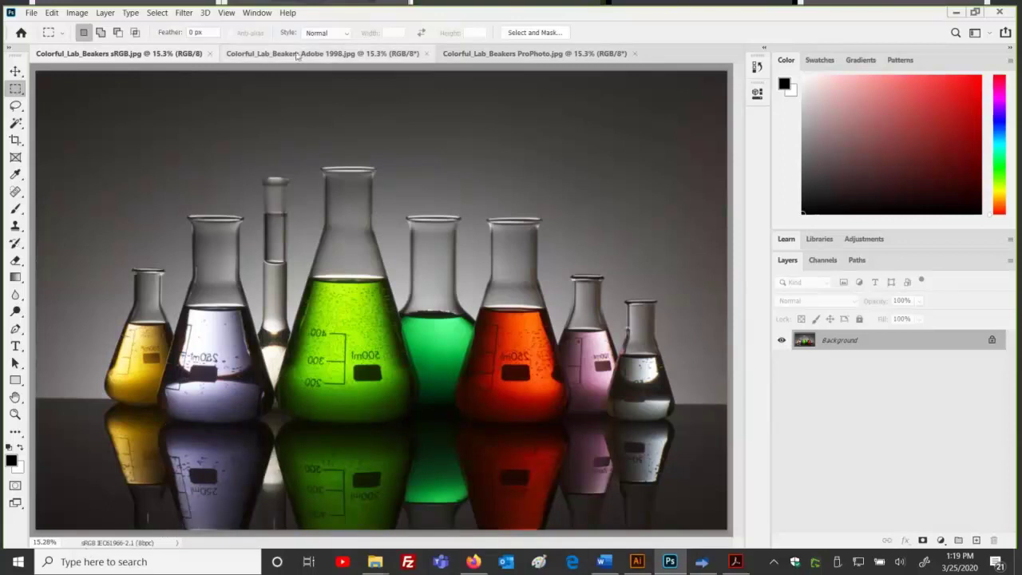
{"action": "left_click", "coordinate": [323, 54]}
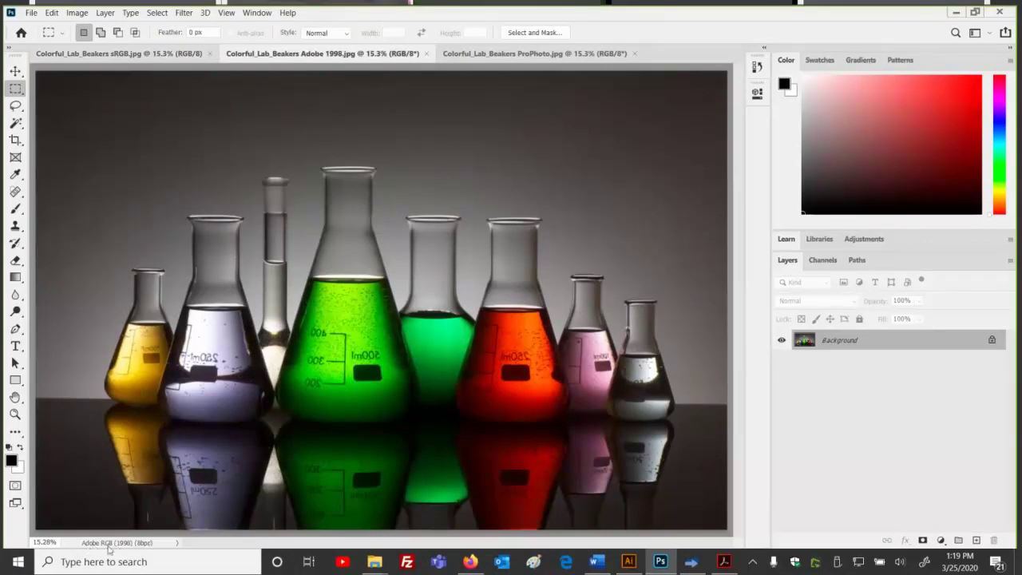
{"action": "left_click", "coordinate": [530, 53]}
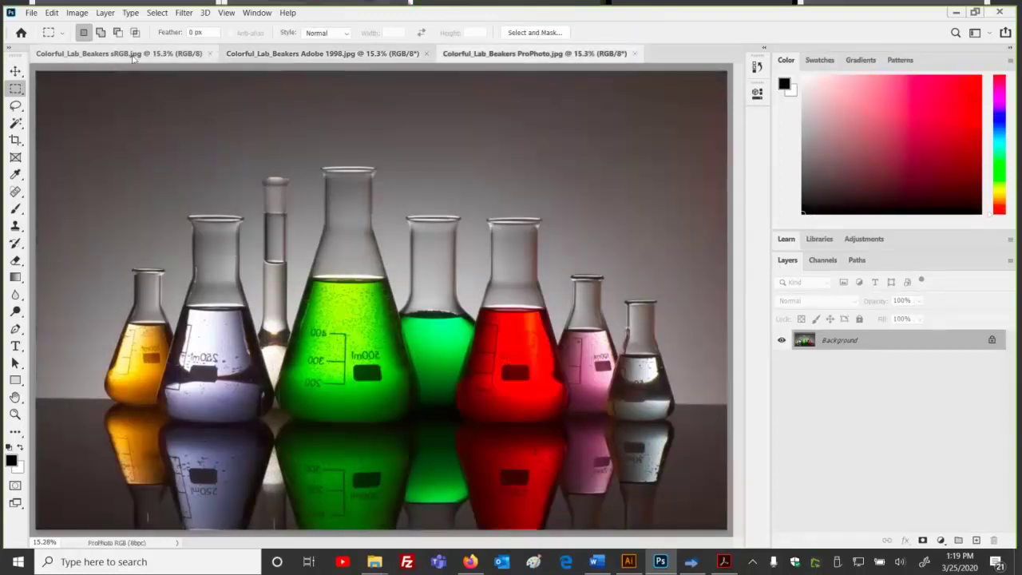
{"action": "left_click", "coordinate": [133, 54]}
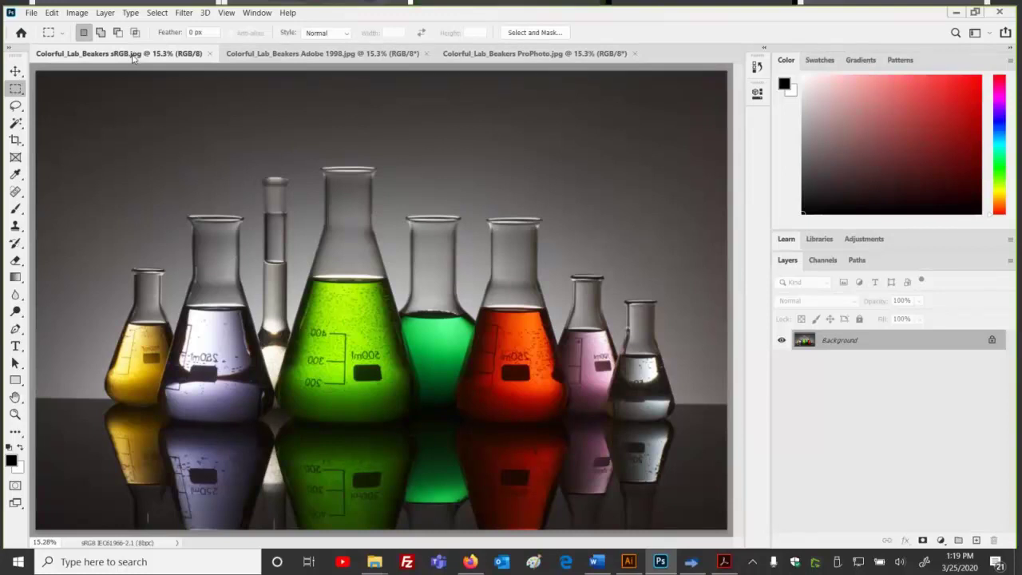
{"action": "left_click", "coordinate": [319, 54]}
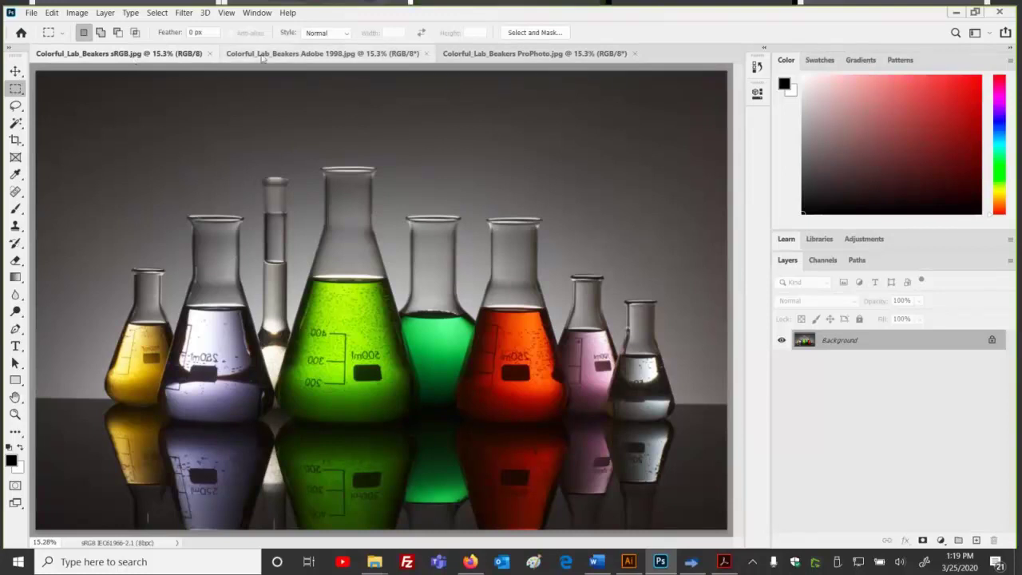
{"action": "left_click", "coordinate": [468, 54]}
{"action": "left_click", "coordinate": [140, 54]}
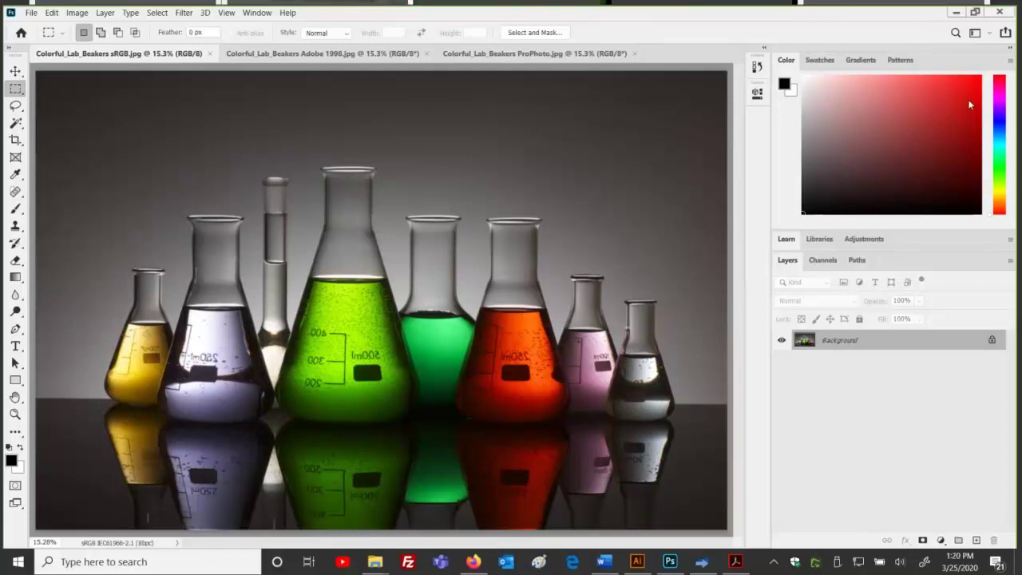
Switch to Thrive RIP-Queue and open the ICC profile setup for the default Quick Set of the Canon_iPF8000S printer.
{"action": "left_click", "coordinate": [702, 561]}
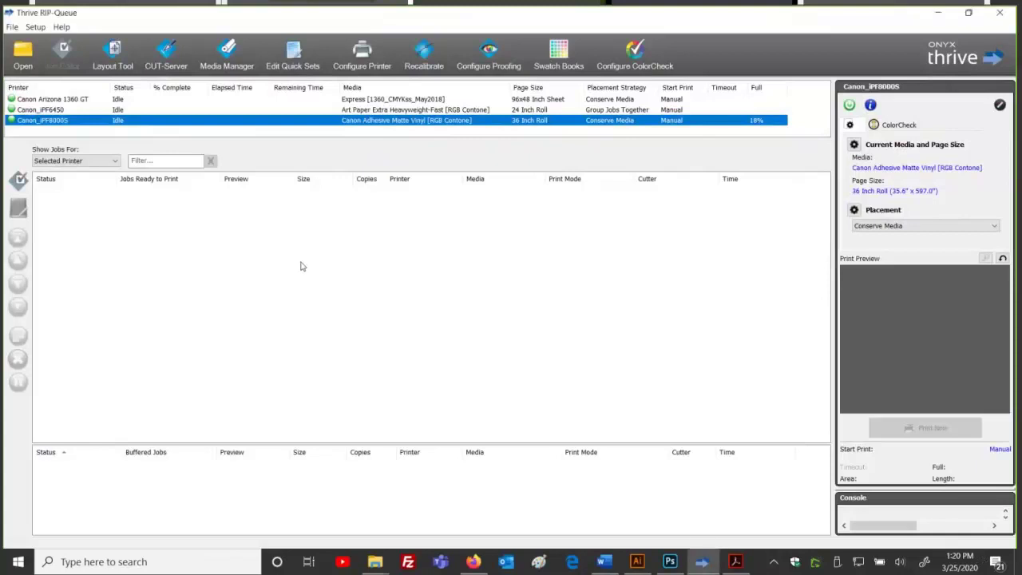
{"action": "left_click", "coordinate": [363, 56]}
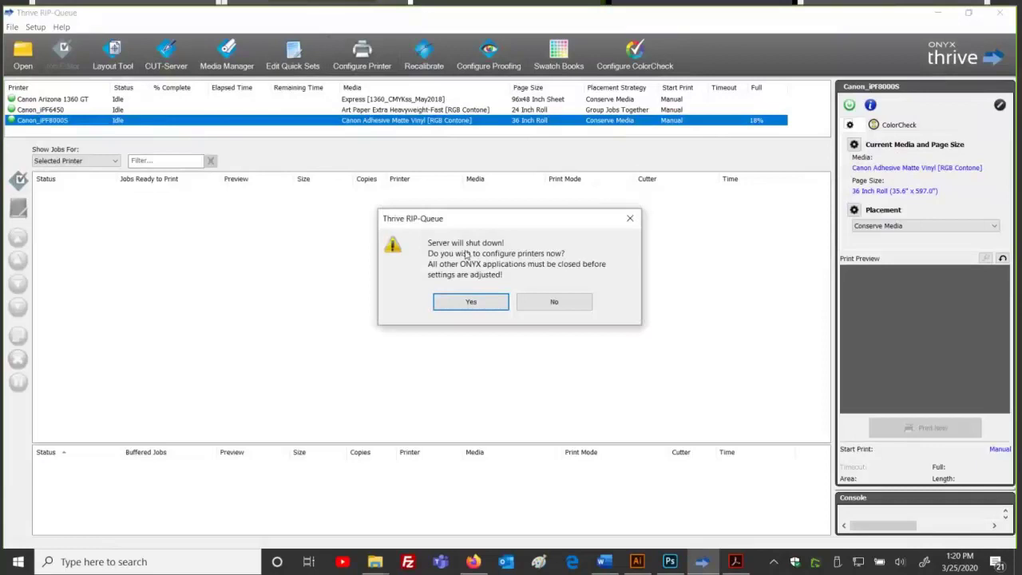
{"action": "left_click", "coordinate": [467, 304]}
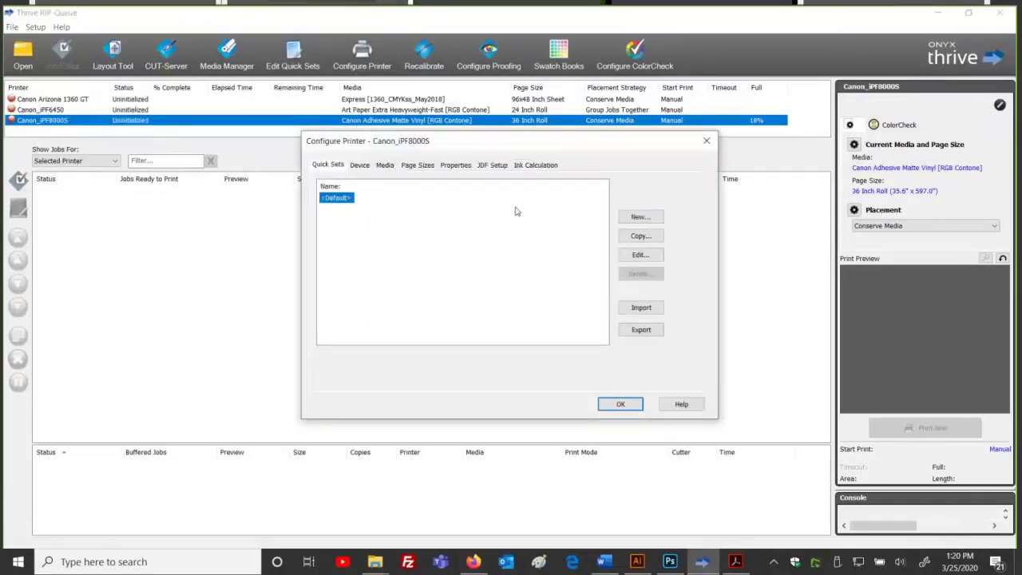
{"action": "left_click", "coordinate": [655, 257]}
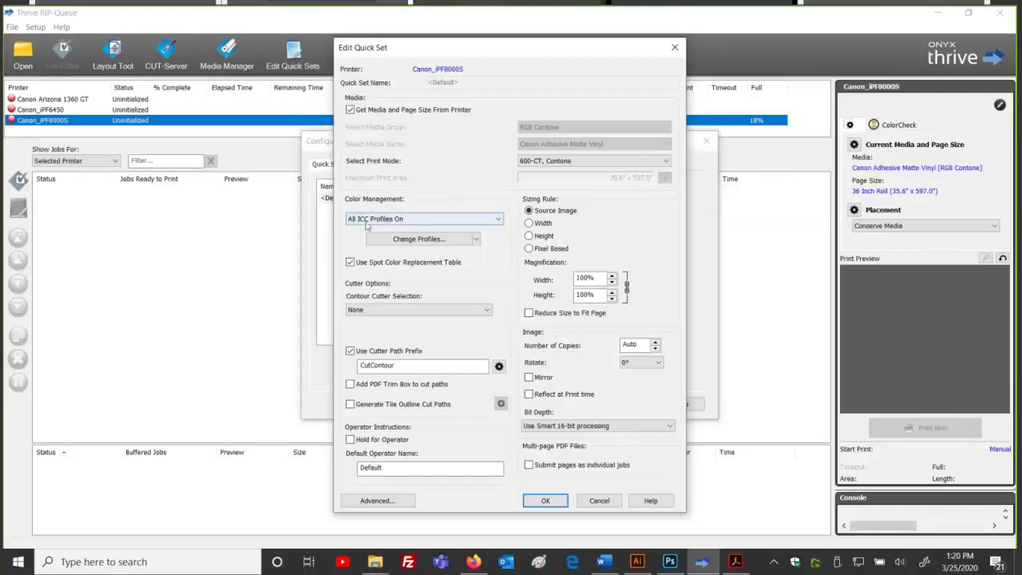
{"action": "left_click", "coordinate": [414, 238]}
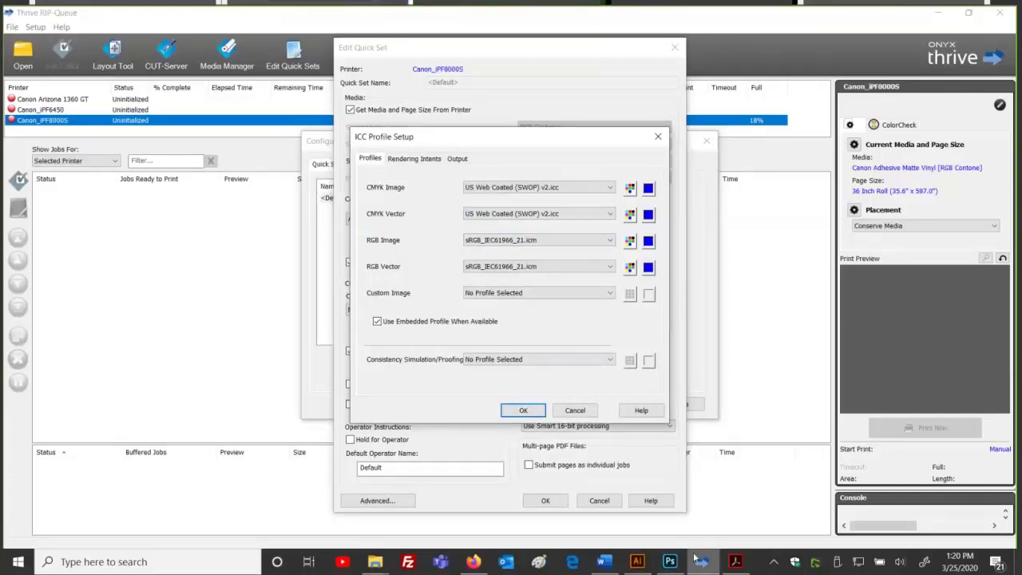
Compare Photoshop's Color Settings working spaces with the ICC profiles in Thrive RIP-Queue, and accept the Photoshop settings.
{"action": "left_click", "coordinate": [669, 561]}
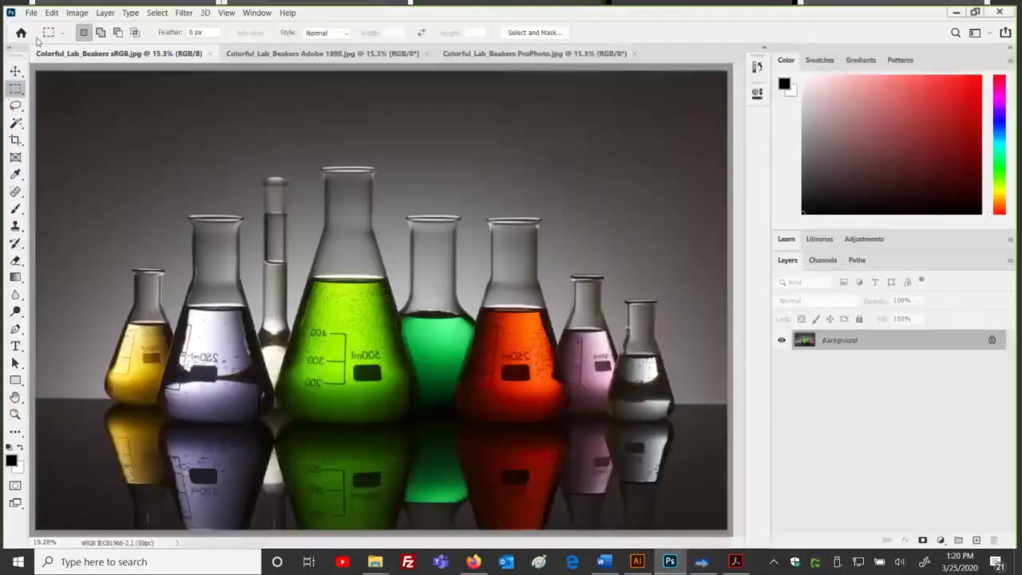
{"action": "left_click", "coordinate": [51, 13]}
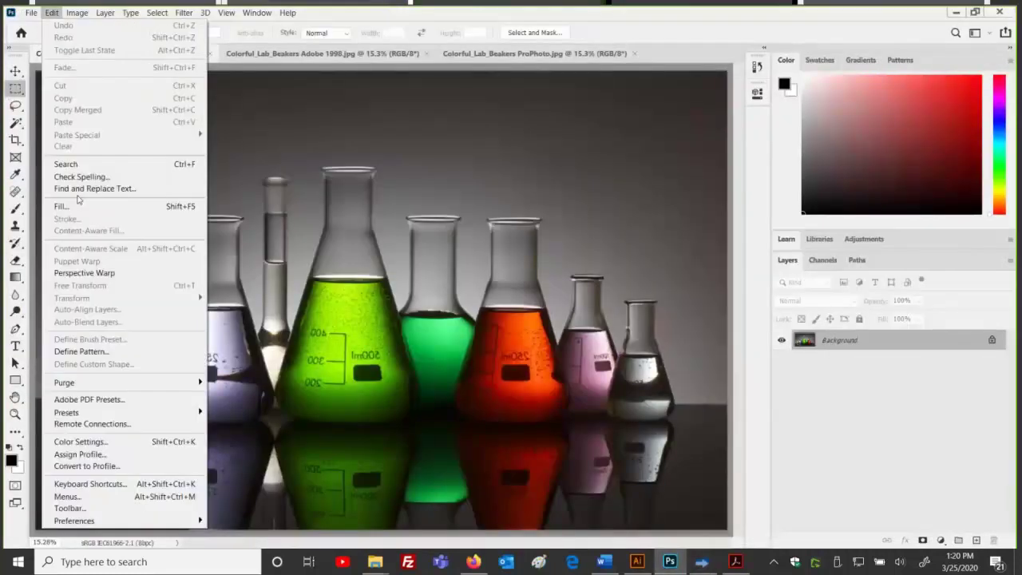
{"action": "left_click", "coordinate": [80, 441]}
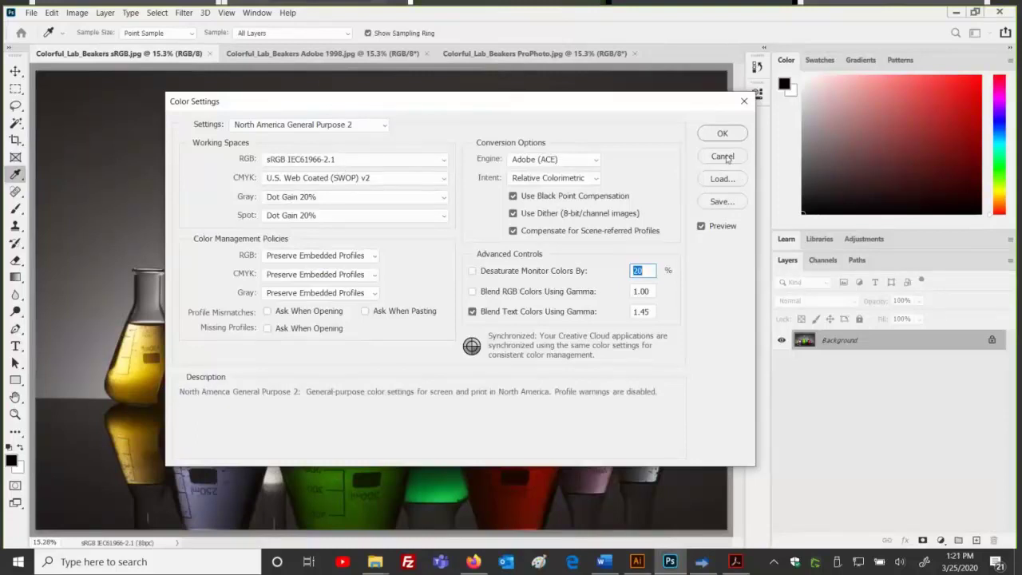
{"action": "left_click", "coordinate": [701, 561]}
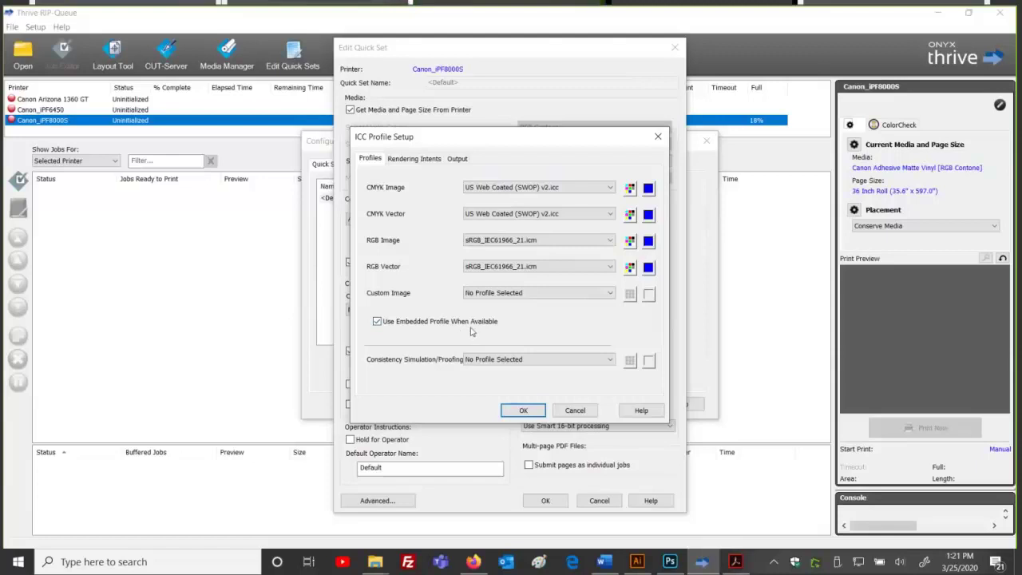
{"action": "left_click", "coordinate": [670, 562]}
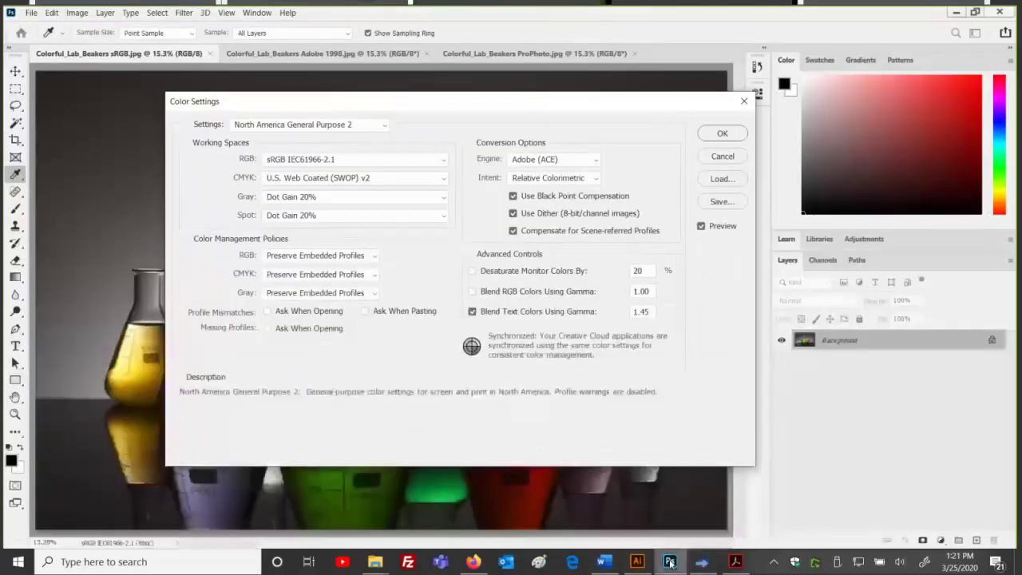
{"action": "left_click", "coordinate": [722, 133]}
{"action": "key", "text": "m"}
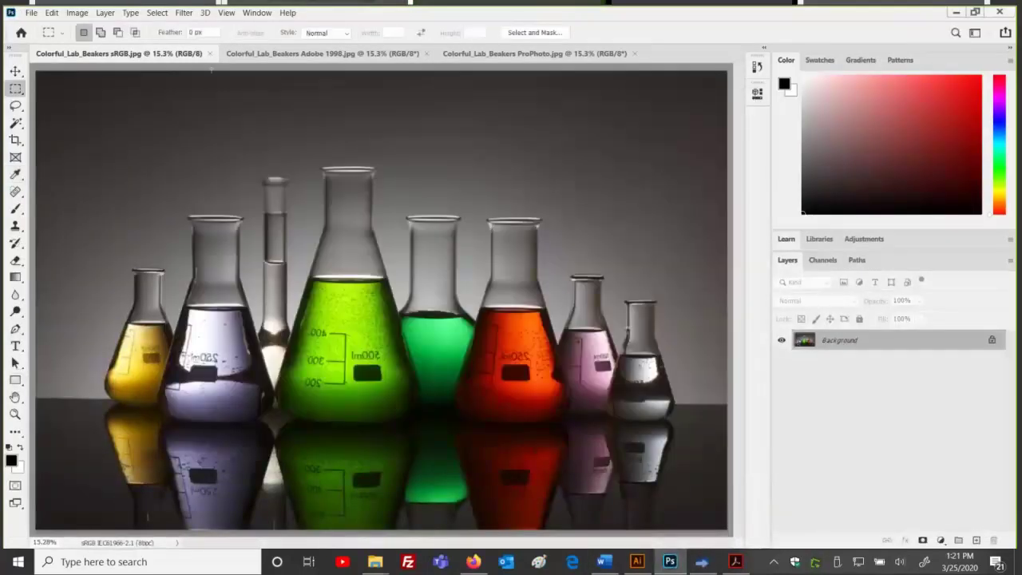
Cycle twice through the Adobe 1998, ProPhoto and sRGB beaker images to compare their colors and document profiles.
{"action": "left_click", "coordinate": [289, 54]}
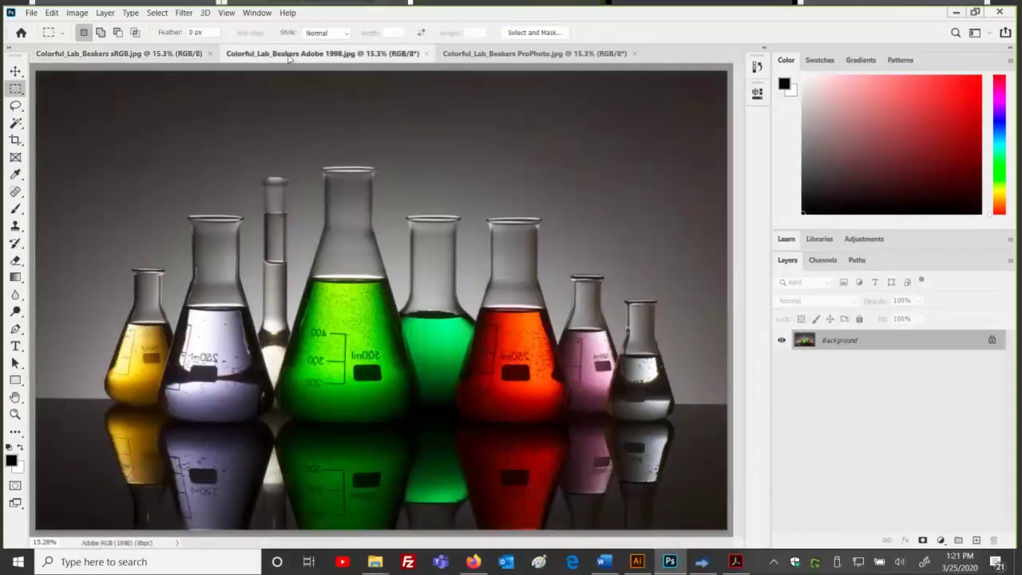
{"action": "left_click", "coordinate": [486, 54]}
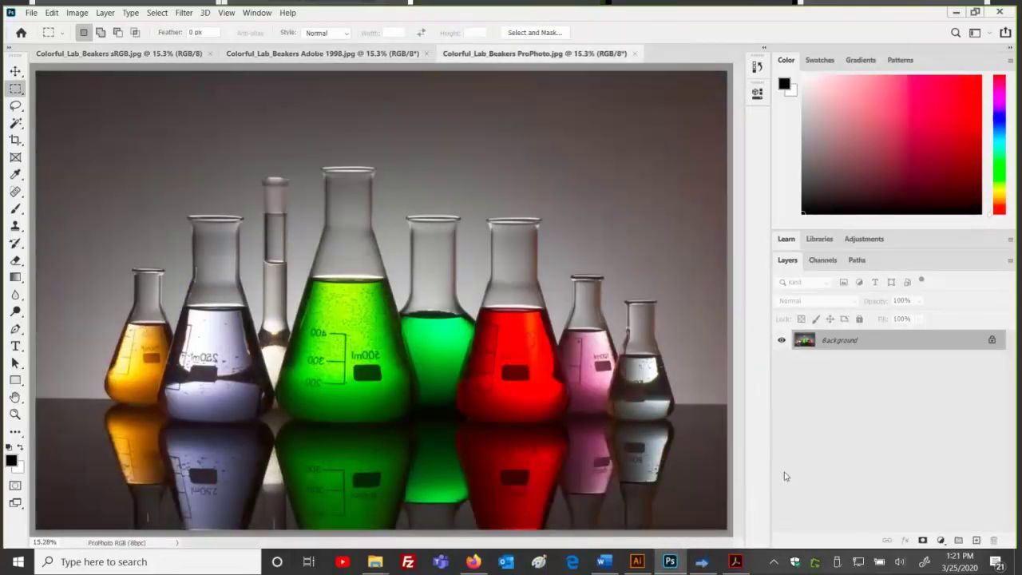
{"action": "left_click", "coordinate": [192, 55]}
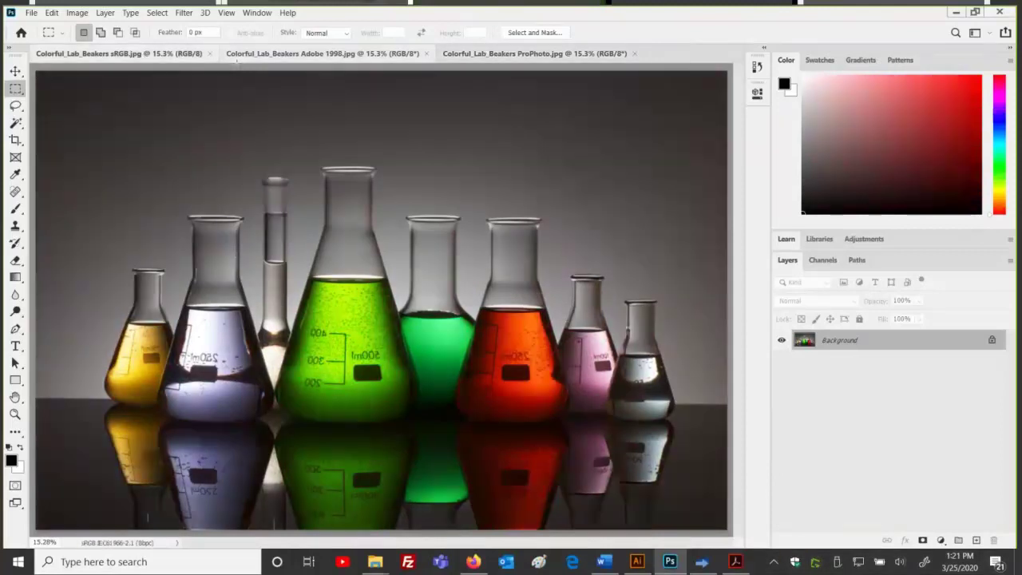
{"action": "left_click", "coordinate": [303, 53]}
{"action": "left_click", "coordinate": [461, 54]}
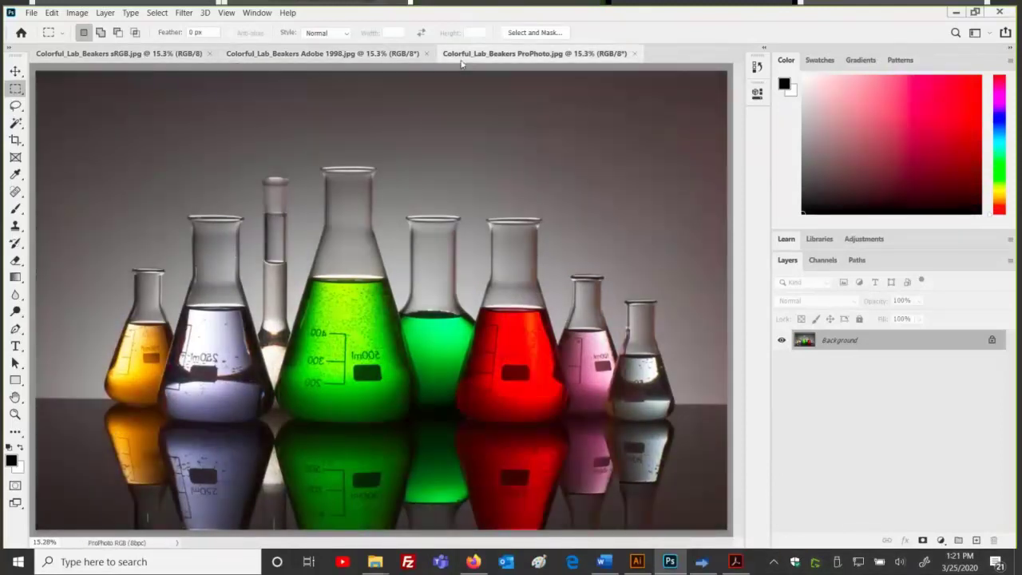
{"action": "left_click", "coordinate": [155, 59]}
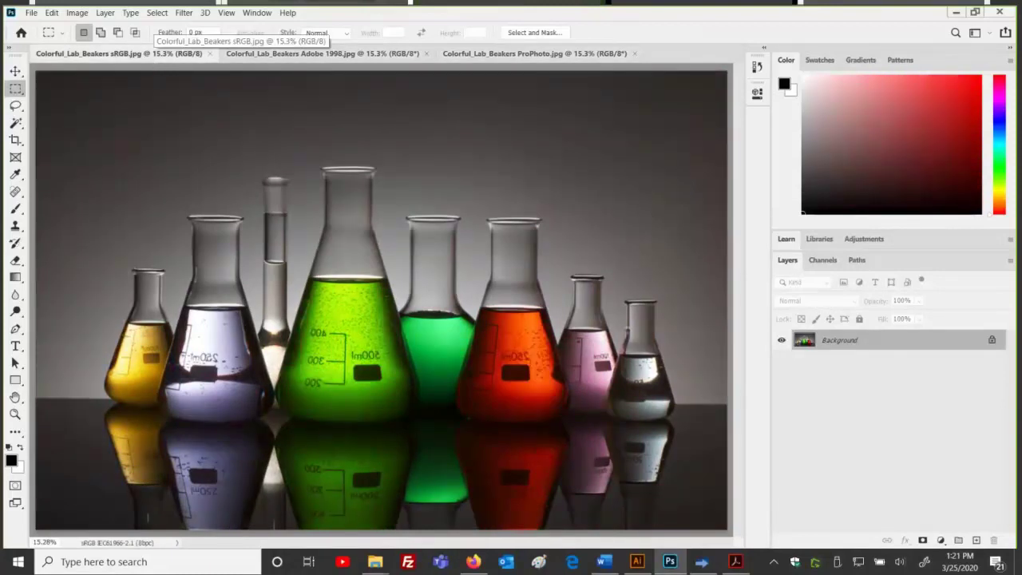
Switch to Thrive RIP-Queue, turn off Use Embedded Profile When Available, and browse the profiles offered for CMYK Image.
{"action": "left_click", "coordinate": [702, 561]}
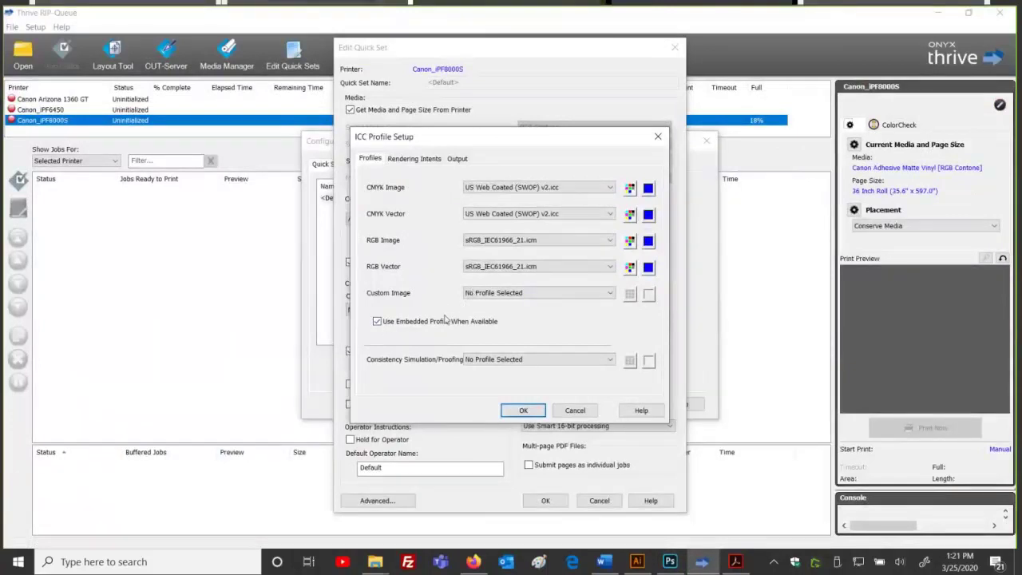
{"action": "left_click", "coordinate": [378, 323]}
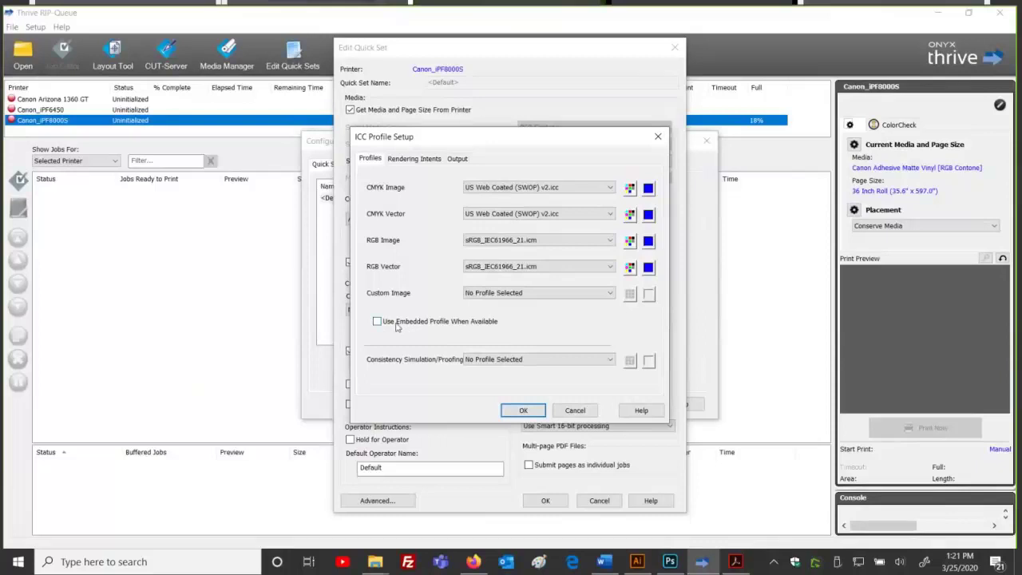
{"action": "left_click", "coordinate": [550, 189]}
{"action": "scroll", "coordinate": [631, 241], "scroll_direction": "up", "scroll_amount": 10}
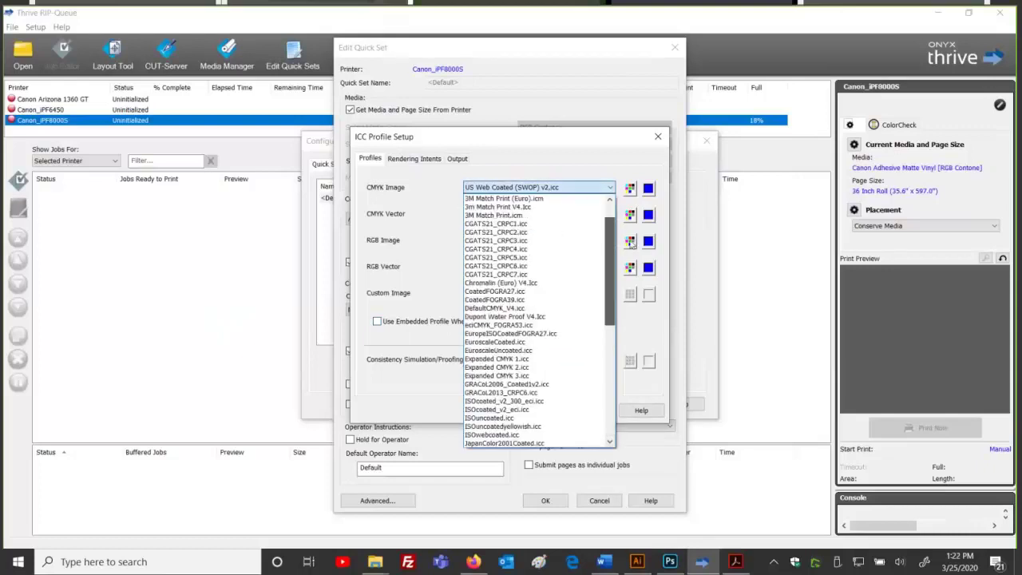
{"action": "scroll", "coordinate": [630, 243], "scroll_direction": "up", "scroll_amount": 1}
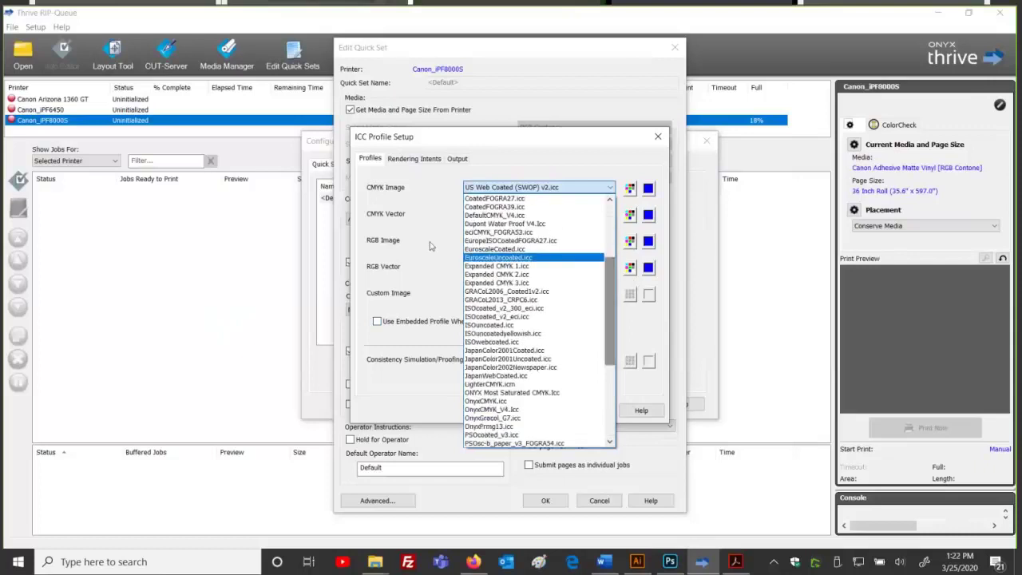
{"action": "left_click", "coordinate": [518, 187]}
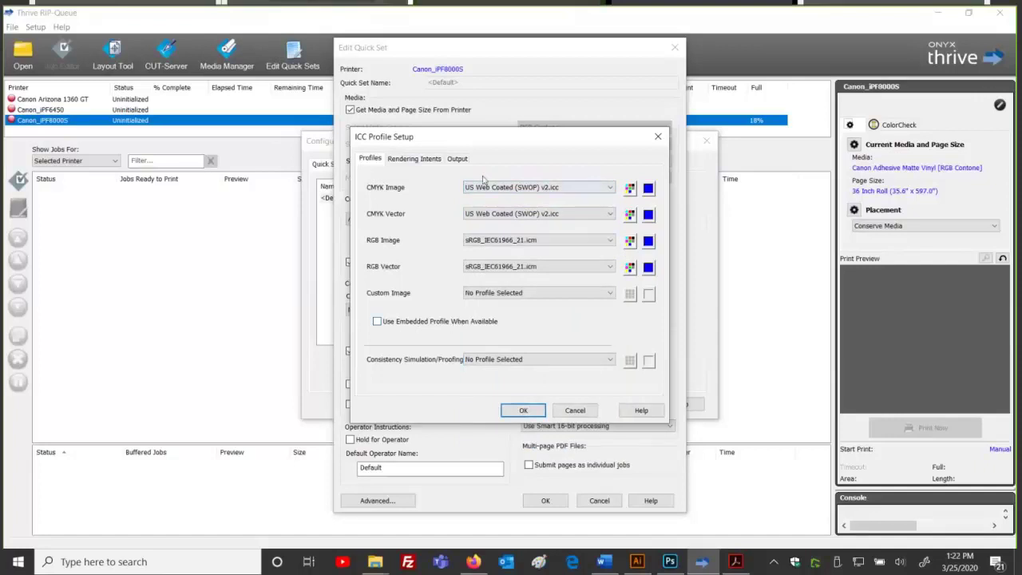
View the profiles offered for RGB Image and turn Use Embedded Profile When Available back on.
{"action": "left_click", "coordinate": [547, 240]}
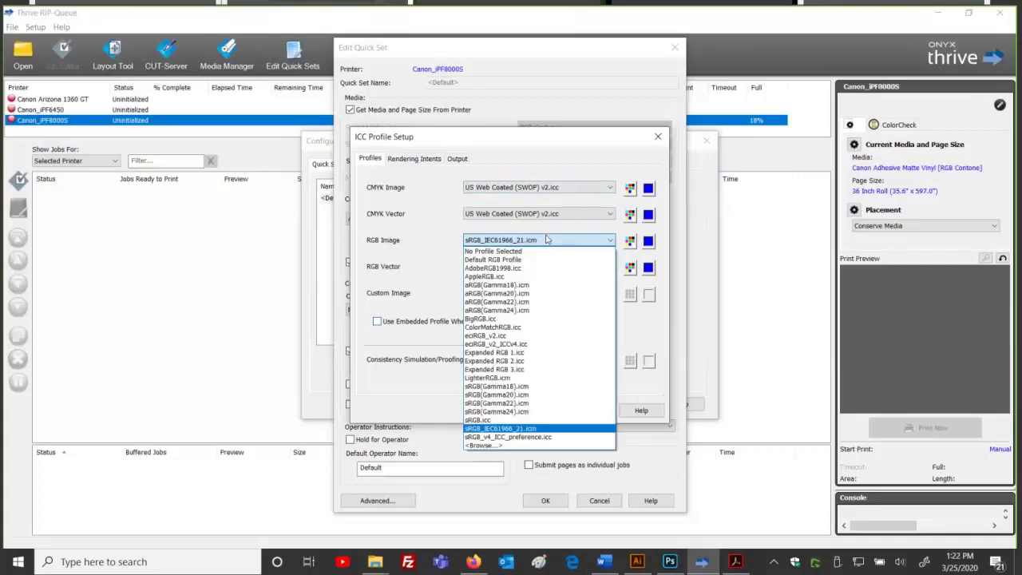
{"action": "left_click", "coordinate": [547, 240]}
{"action": "left_click", "coordinate": [378, 321]}
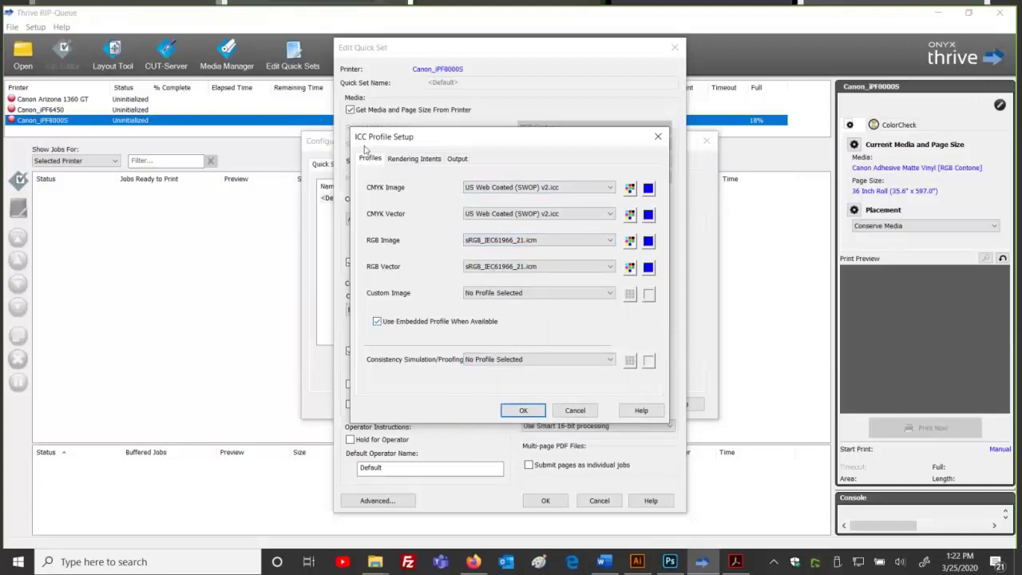
Switch to Photoshop and open the Color Settings.
{"action": "left_click", "coordinate": [670, 562]}
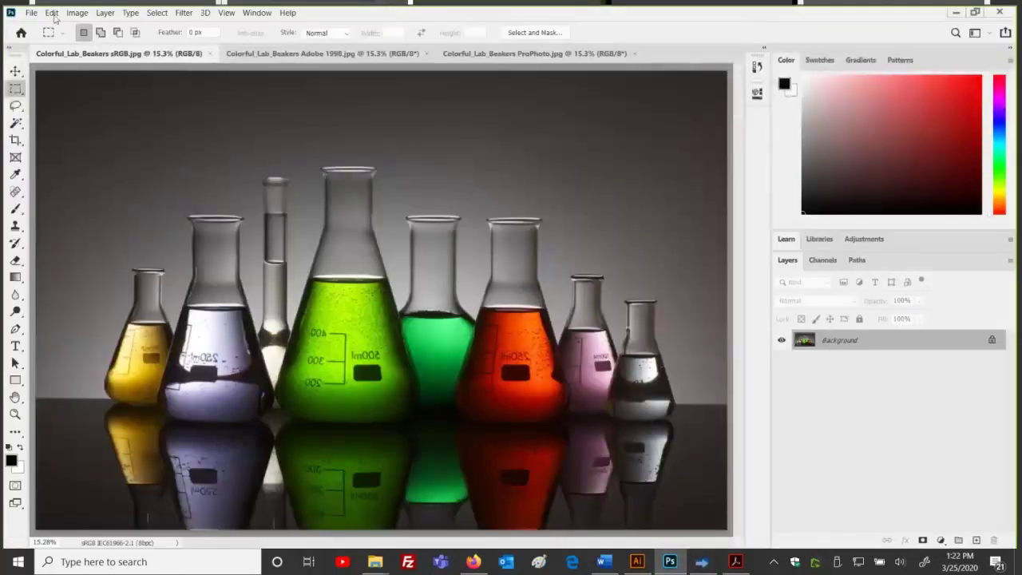
{"action": "left_click", "coordinate": [51, 12]}
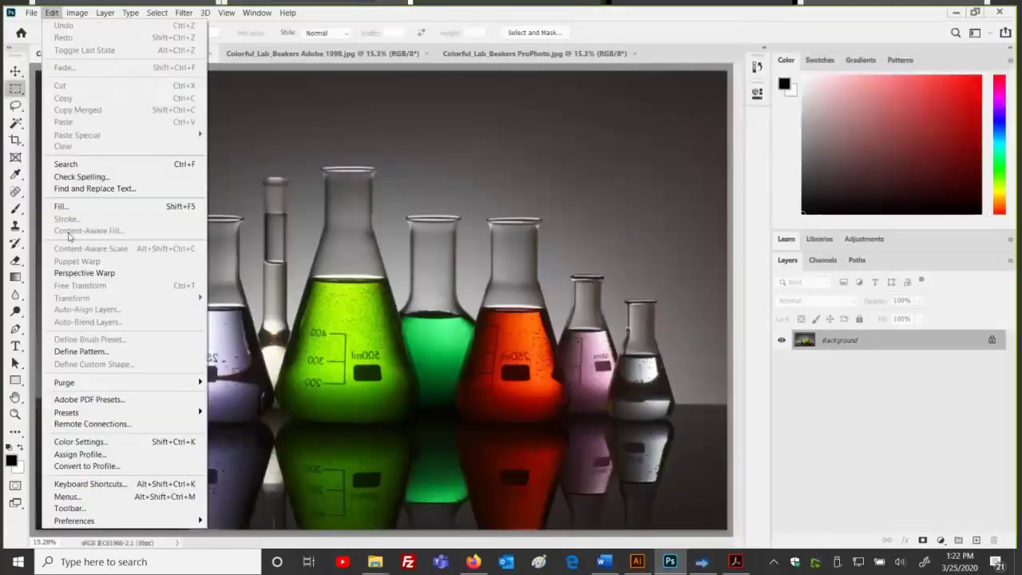
{"action": "left_click", "coordinate": [99, 442]}
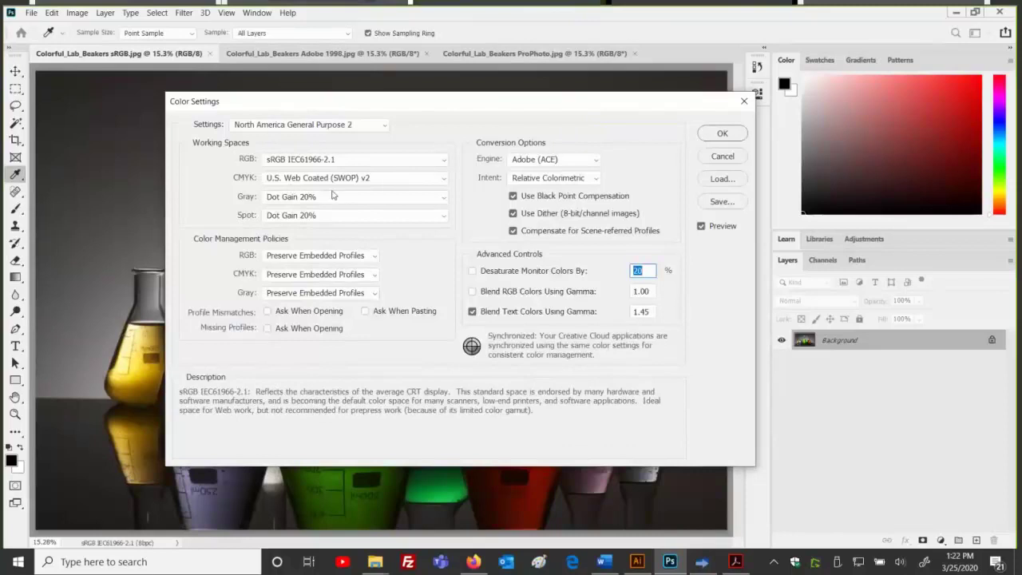
Compare the rendering intents in the Thrive RIP-Queue ICC profile setup with the conversion intent in Photoshop's Color Settings.
{"action": "left_click", "coordinate": [698, 563]}
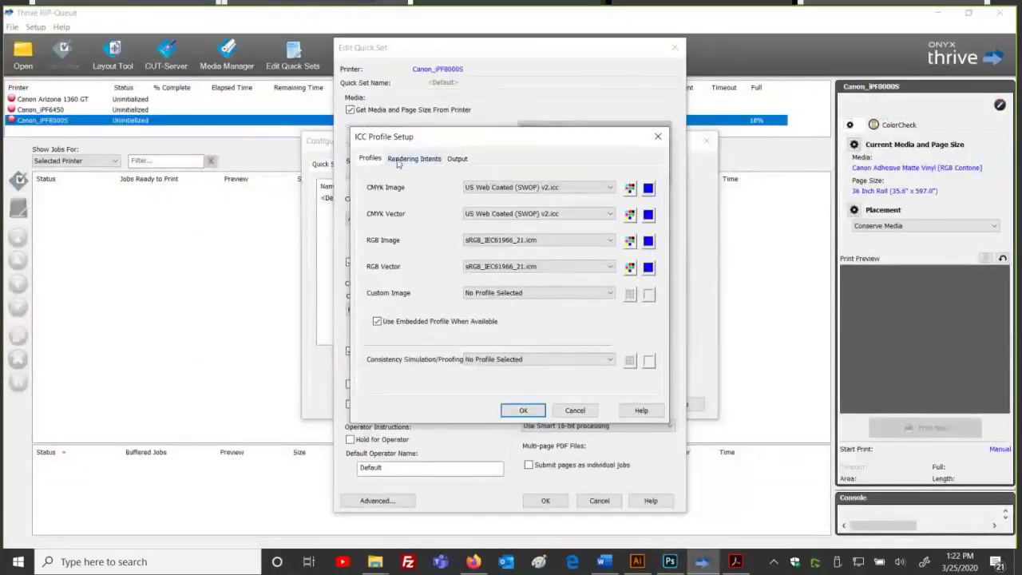
{"action": "left_click", "coordinate": [423, 160]}
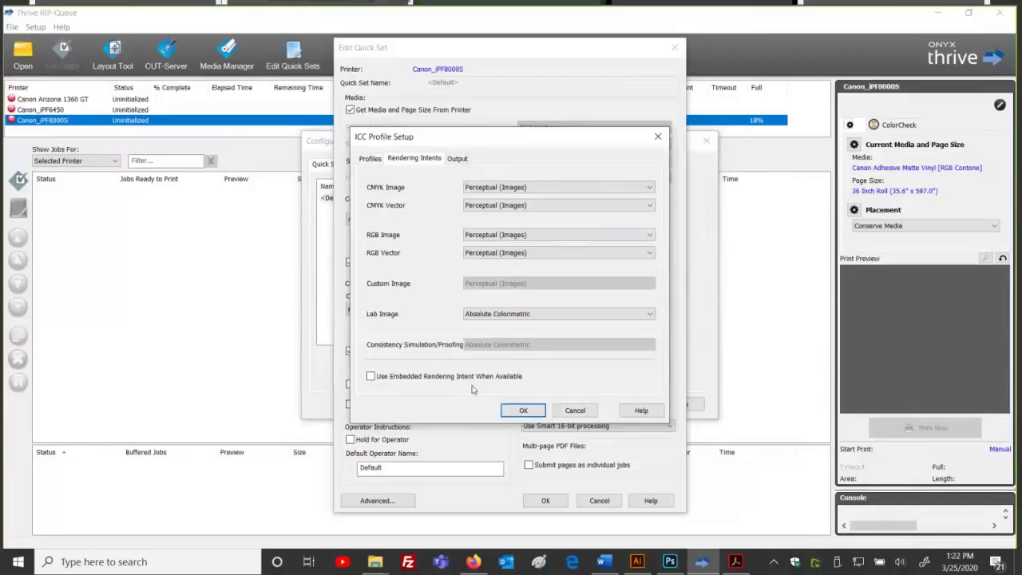
{"action": "left_click", "coordinate": [668, 562]}
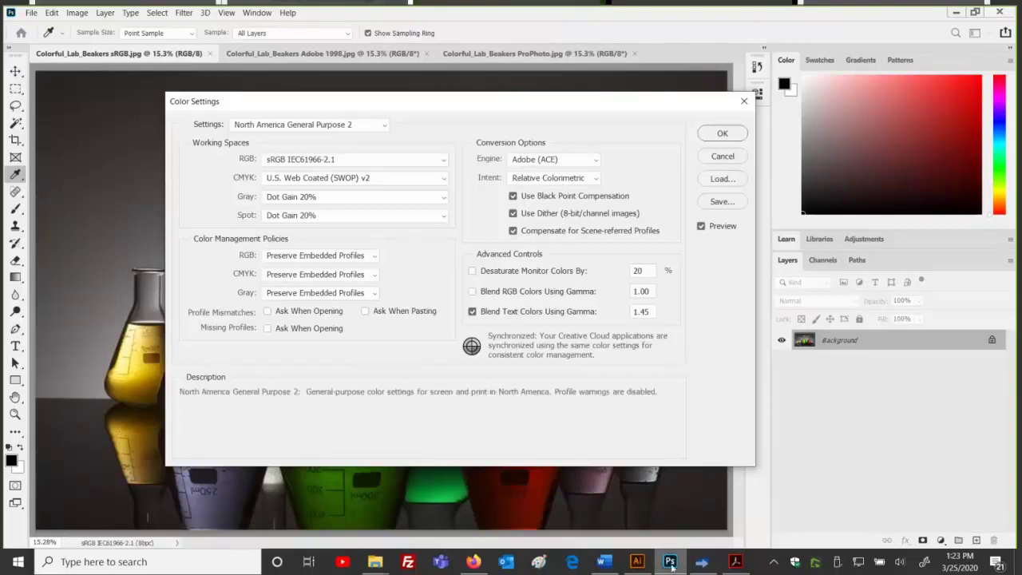
{"action": "left_click", "coordinate": [701, 562]}
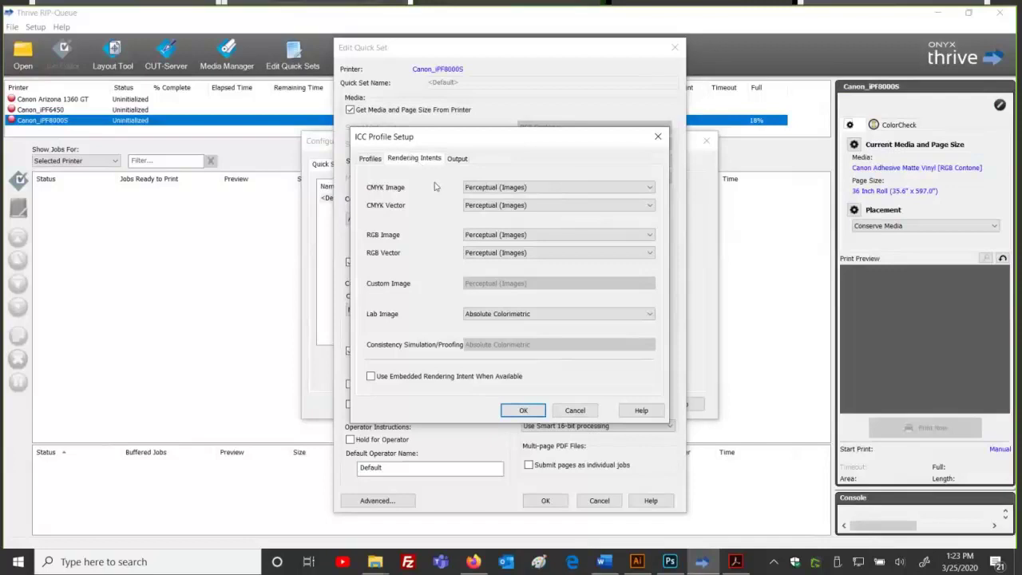
{"action": "key", "text": "Tab"}
{"action": "left_click", "coordinate": [370, 162]}
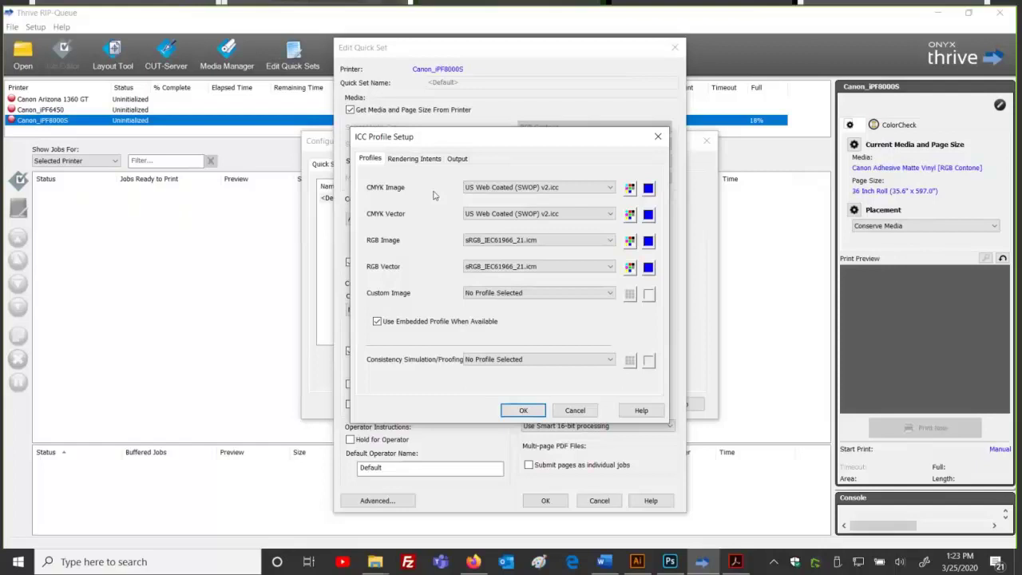
Compare Photoshop's working spaces with the input profiles in Thrive RIP-Queue, and review the rendering intents there.
{"action": "left_click", "coordinate": [669, 561]}
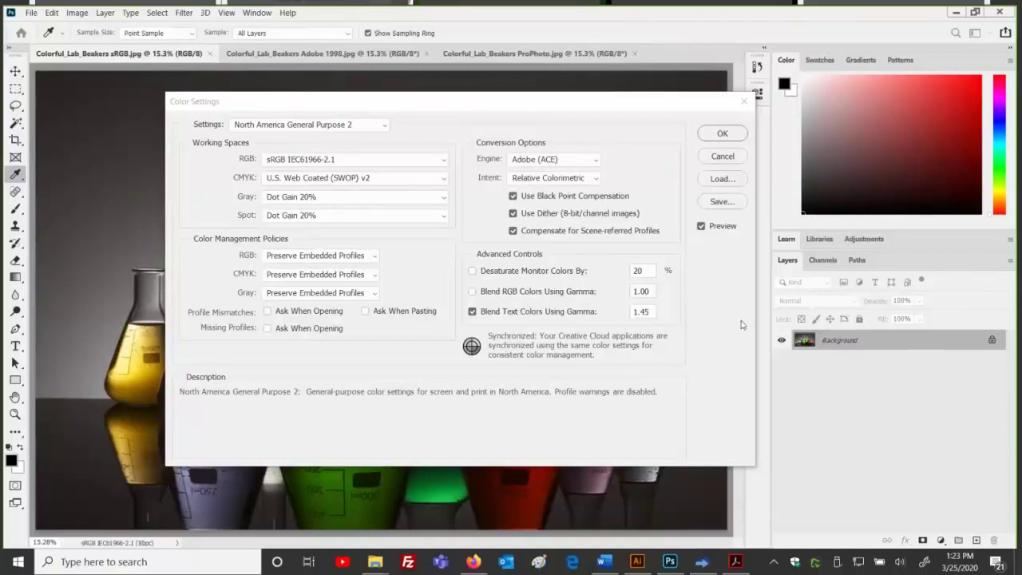
{"action": "left_click", "coordinate": [702, 563]}
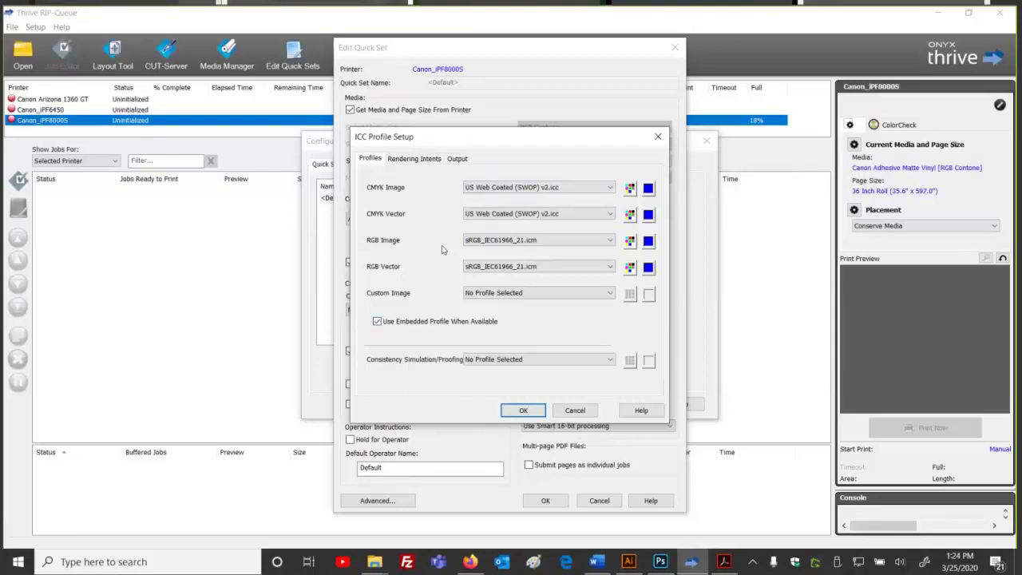
{"action": "left_click", "coordinate": [660, 561]}
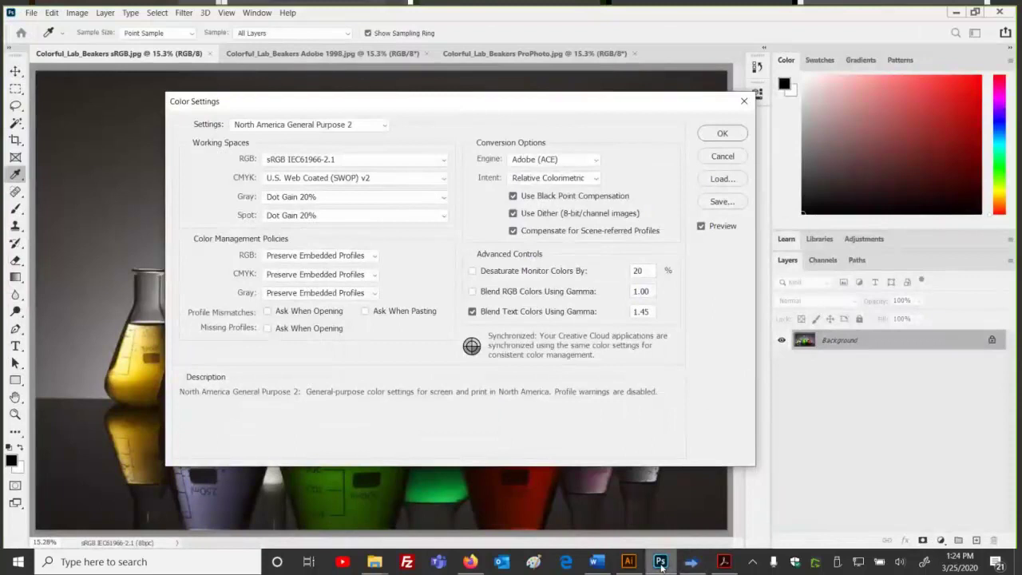
{"action": "left_click", "coordinate": [692, 561]}
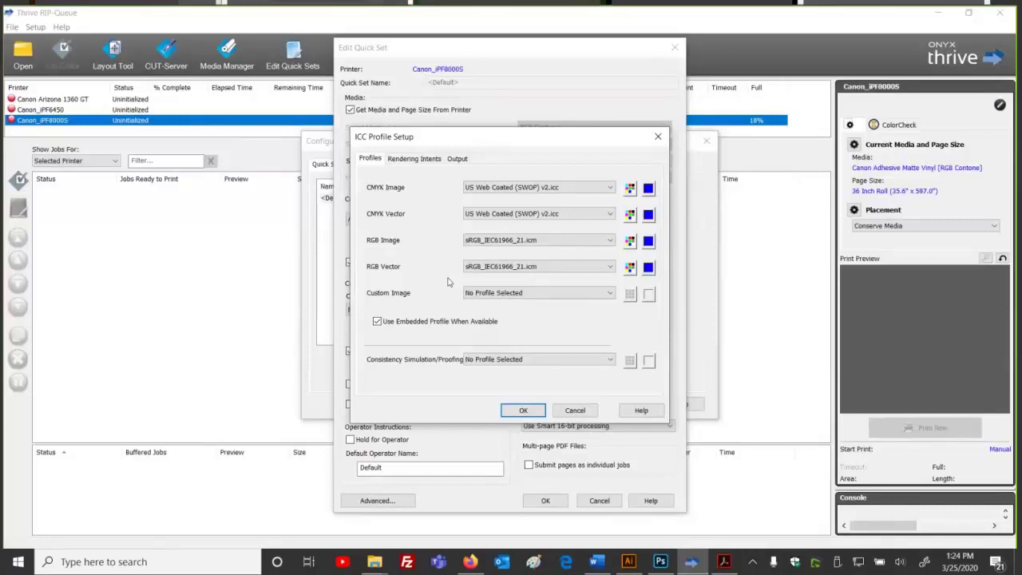
{"action": "left_click", "coordinate": [413, 158]}
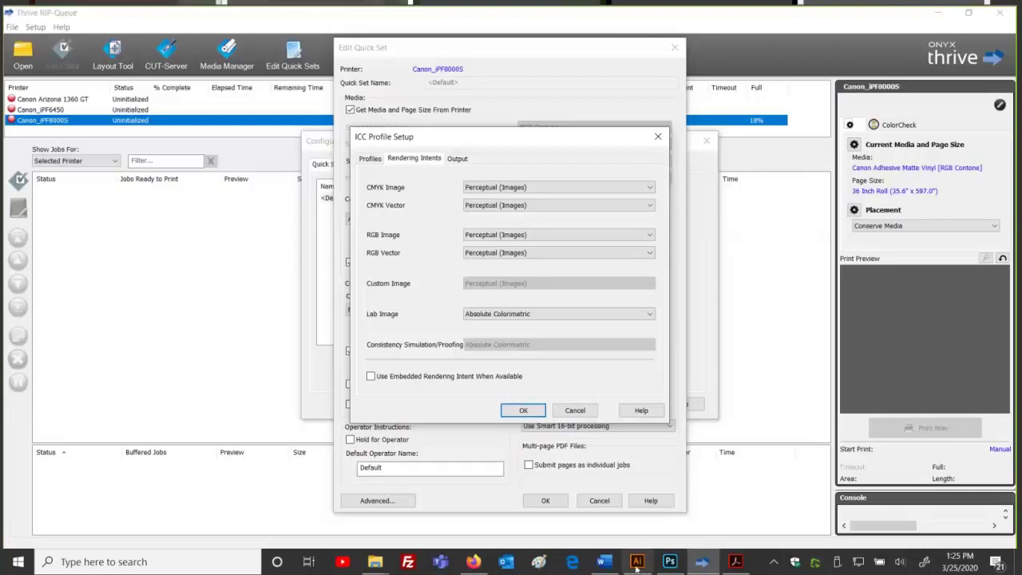
Switch to Photoshop and set the working spaces to Adobe RGB (1998) for RGB and Coated GRACoL 2006 (ISO 12647-2:2004) for CMYK.
{"action": "left_click", "coordinate": [669, 563]}
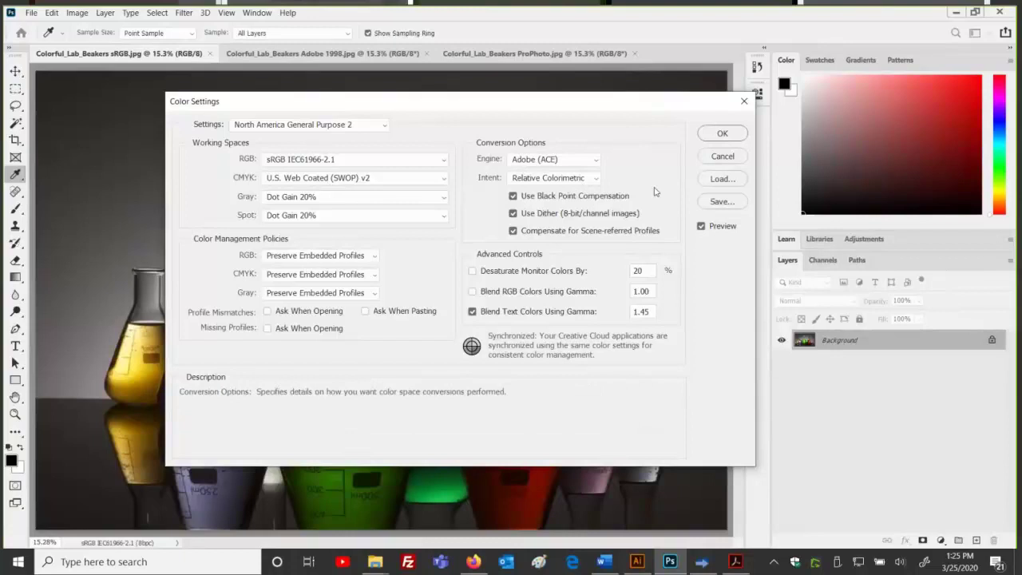
{"action": "left_click", "coordinate": [438, 160]}
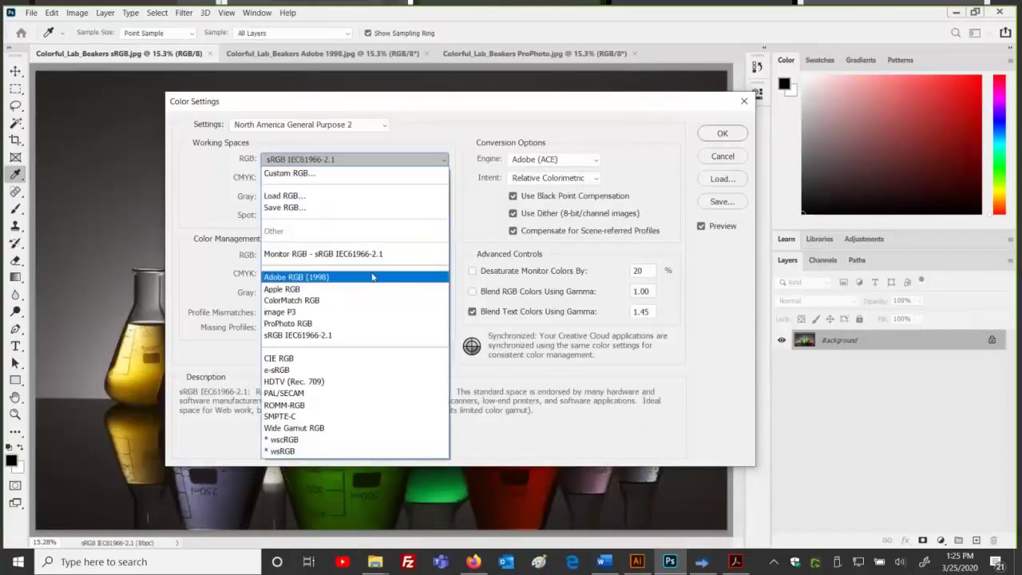
{"action": "left_click", "coordinate": [373, 276]}
{"action": "left_click", "coordinate": [401, 177]}
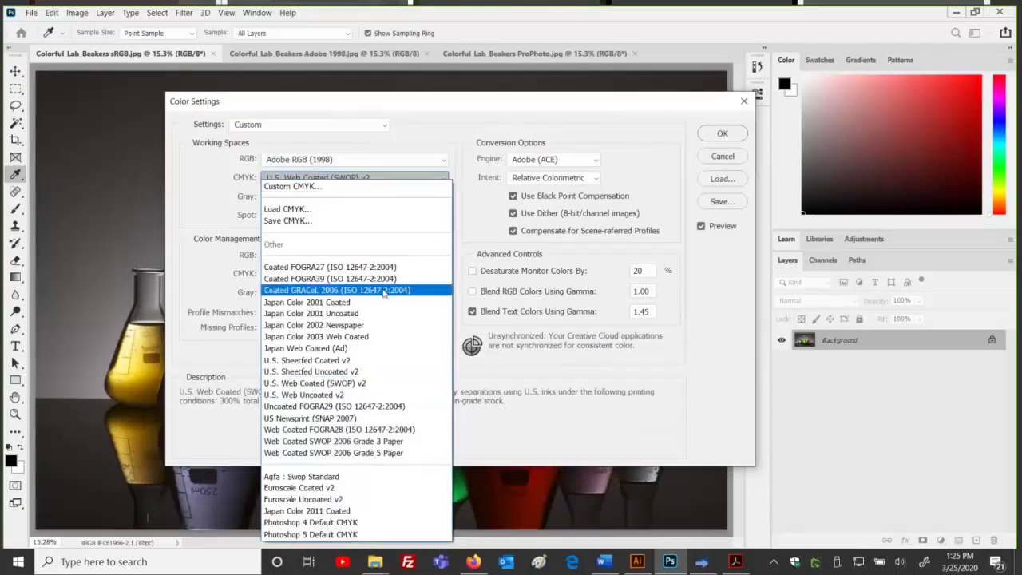
{"action": "left_click", "coordinate": [343, 290]}
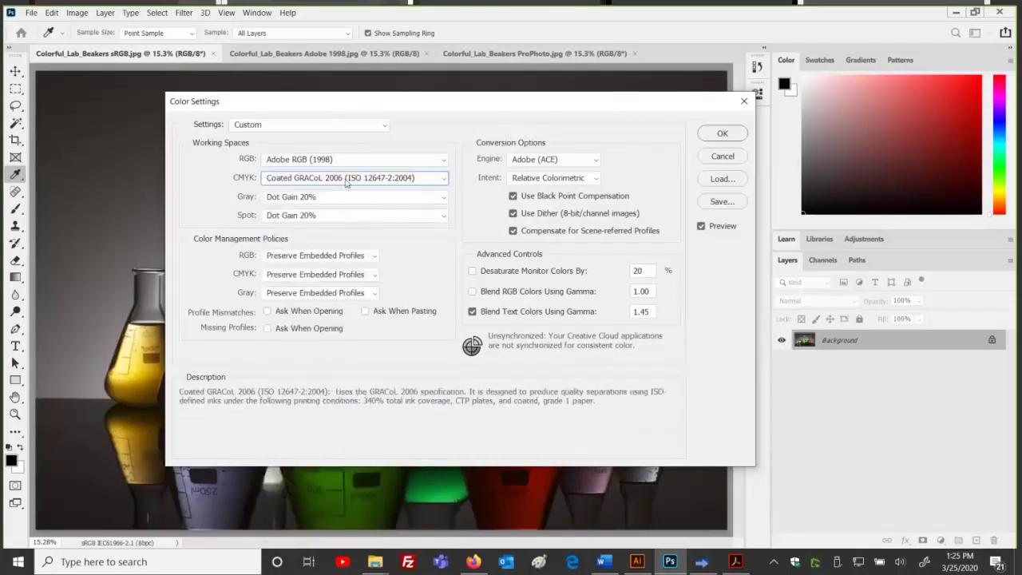
Switch to Thrive RIP-Queue and set the CMYK Image input profile to GRACoL2006_Coated1v2.icc.
{"action": "left_click", "coordinate": [698, 568]}
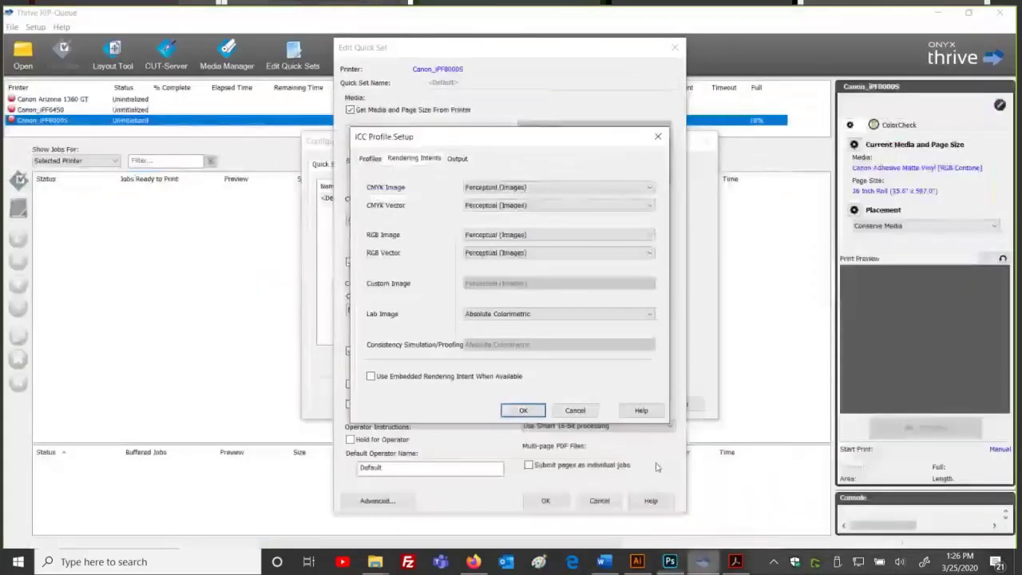
{"action": "left_click", "coordinate": [369, 161]}
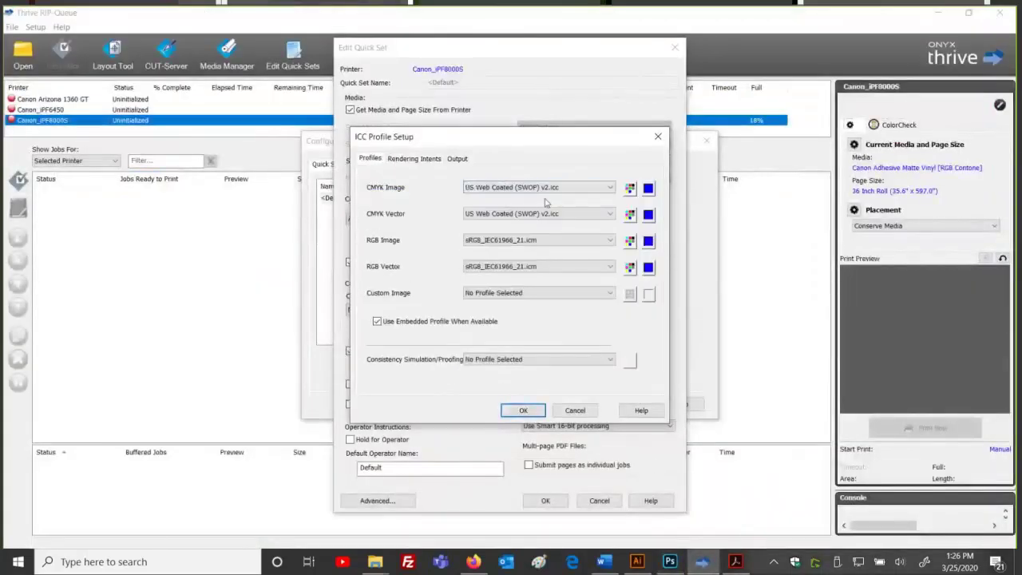
{"action": "left_click", "coordinate": [552, 188]}
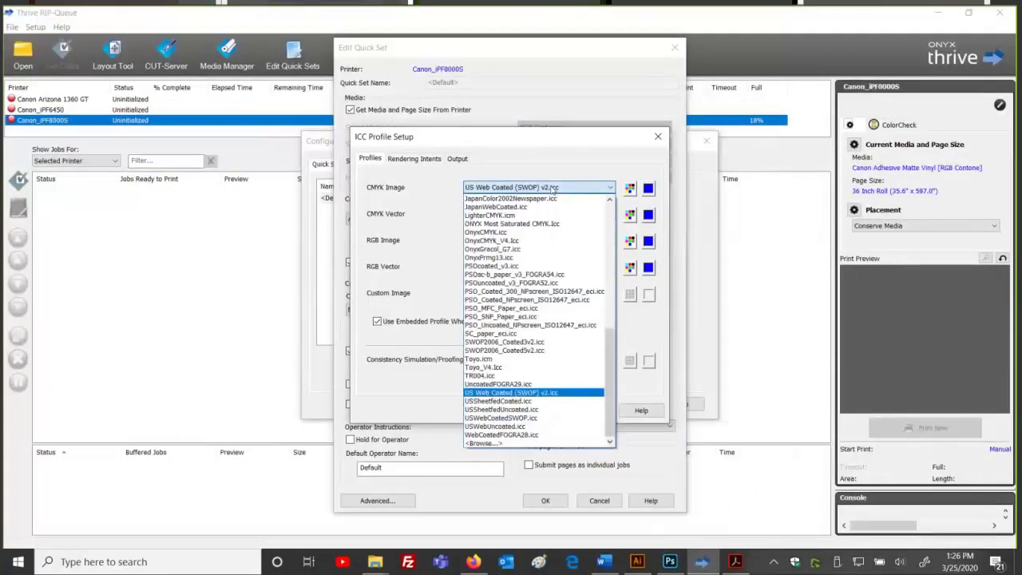
{"action": "scroll", "coordinate": [551, 216], "scroll_direction": "up", "scroll_amount": 7}
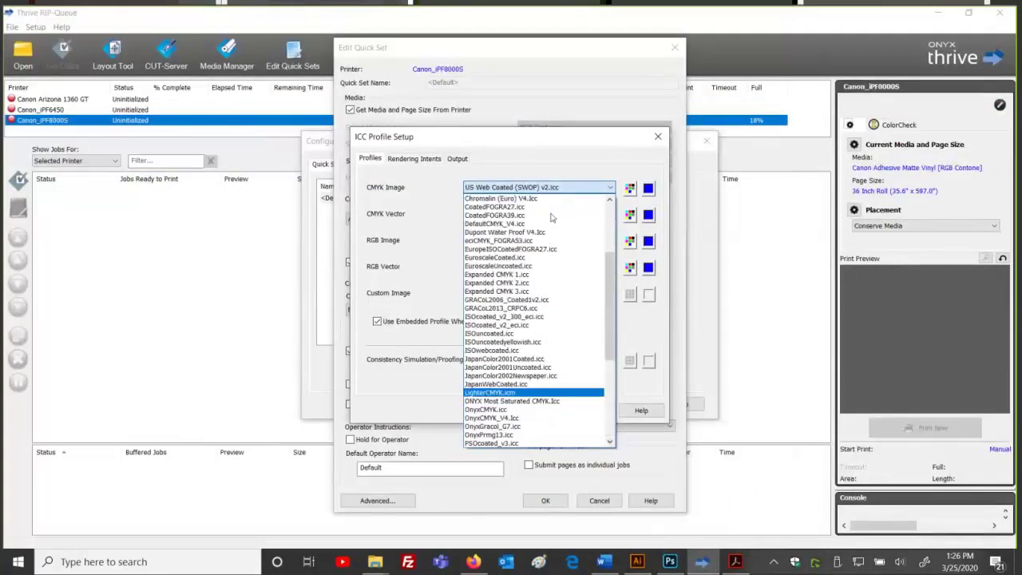
{"action": "scroll", "coordinate": [551, 239], "scroll_direction": "up", "scroll_amount": 2}
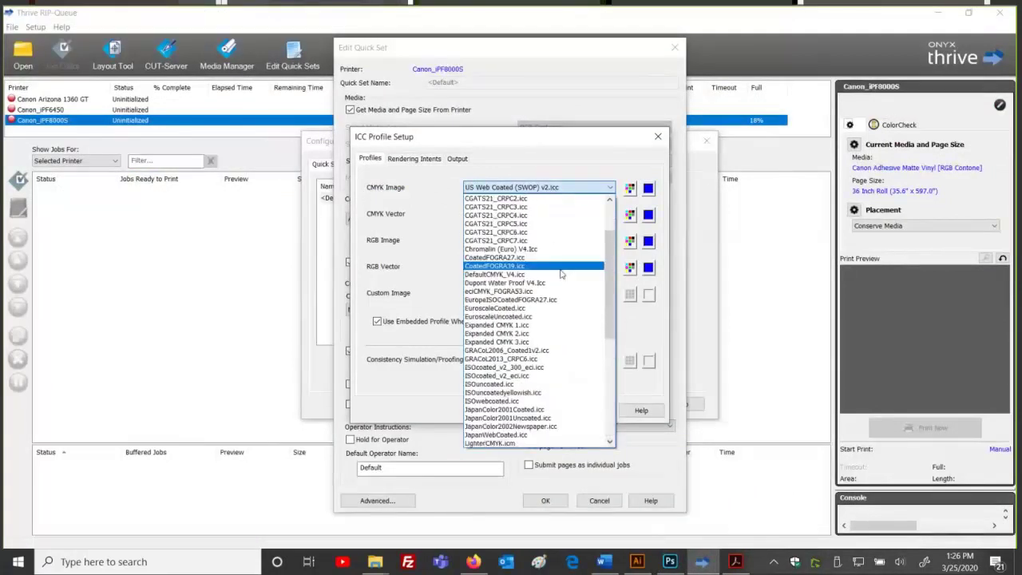
{"action": "left_click", "coordinate": [509, 352]}
Set the CMYK Vector input profile to GRACoL2006_Coated1v2.icc.
{"action": "left_click", "coordinate": [539, 213]}
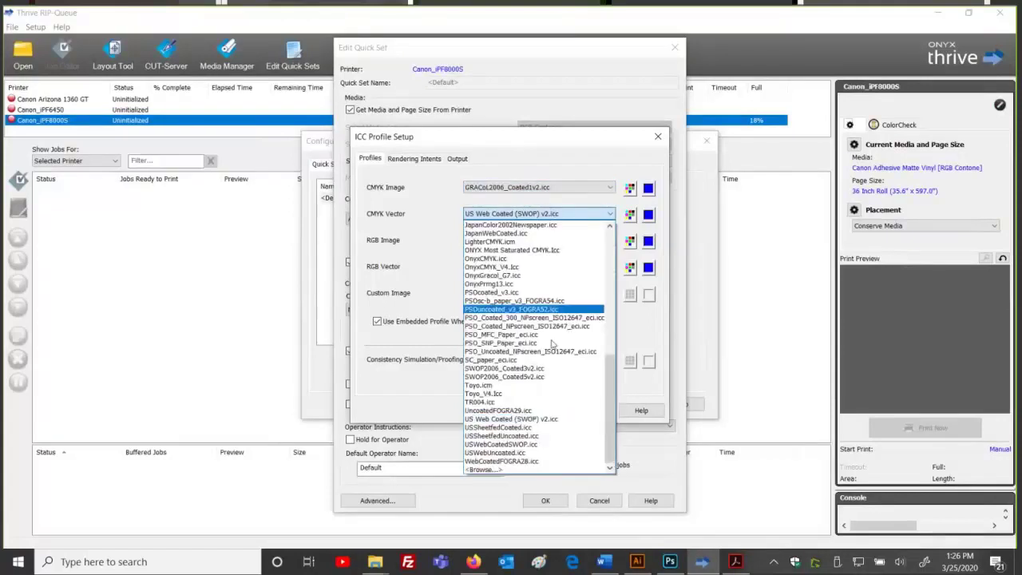
{"action": "scroll", "coordinate": [535, 320], "scroll_direction": "up", "scroll_amount": 3}
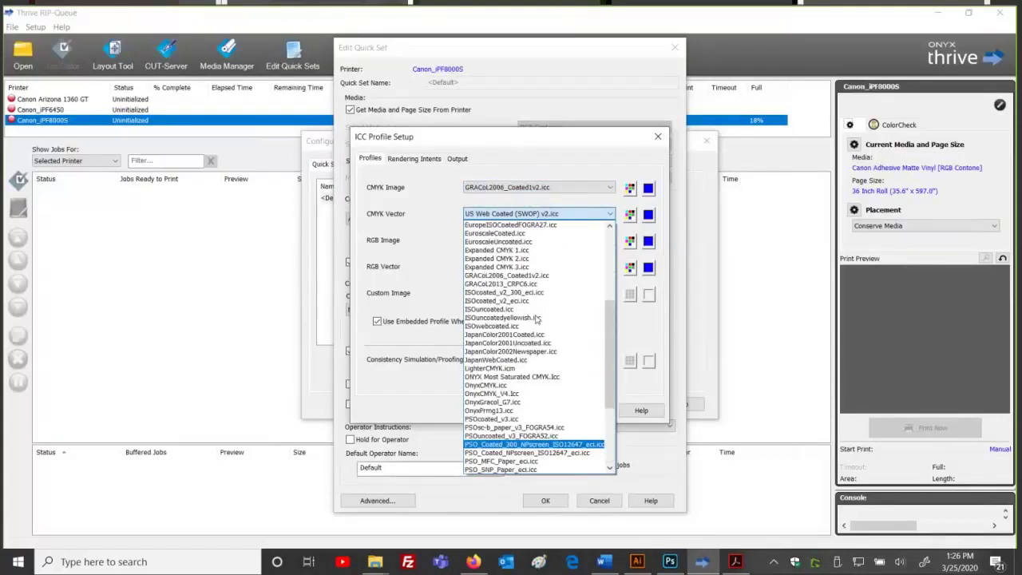
{"action": "left_click", "coordinate": [508, 275]}
Set both the RGB Image and RGB Vector input profiles to AdobeRGB1998.icc.
{"action": "left_click", "coordinate": [507, 251]}
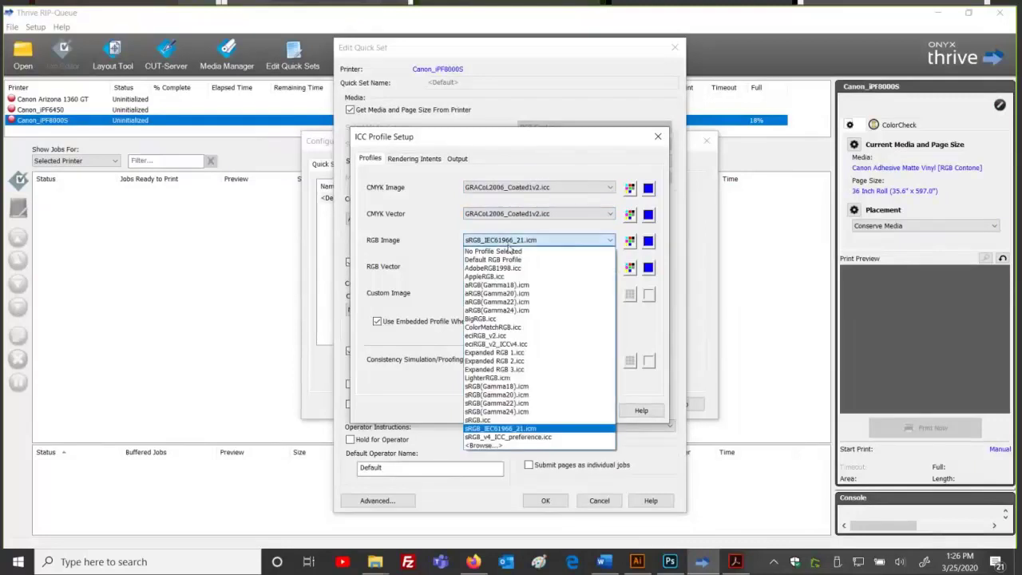
{"action": "left_click", "coordinate": [517, 268]}
{"action": "left_click", "coordinate": [517, 268]}
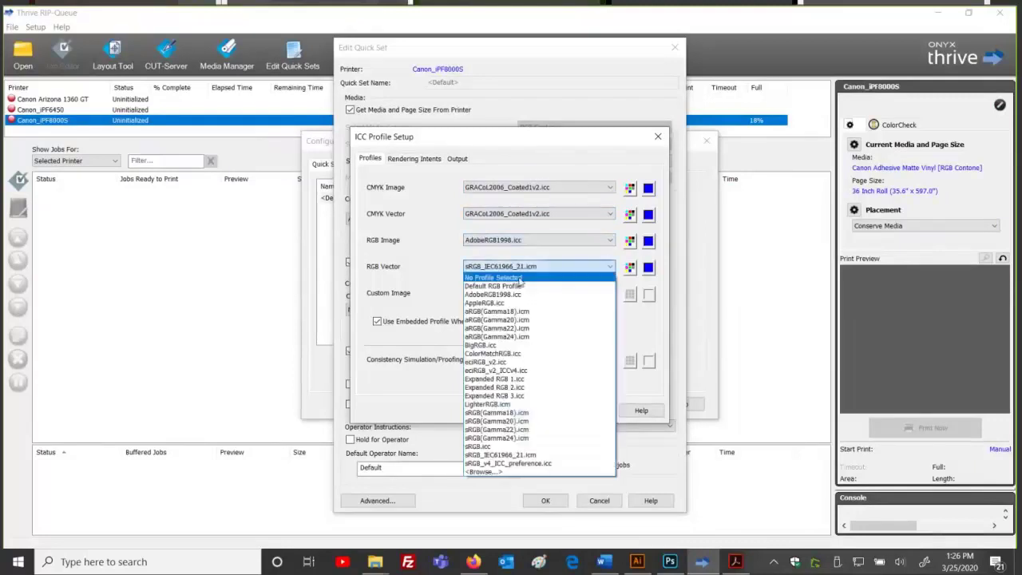
{"action": "left_click", "coordinate": [519, 287]}
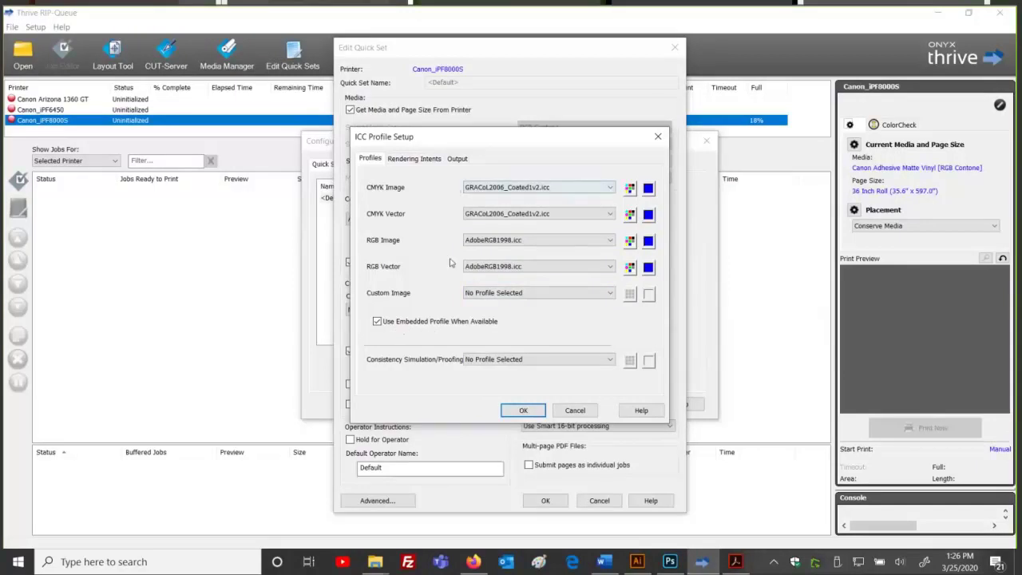
Compare the working spaces in Photoshop's Color Settings with the CMYK and RGB input profiles in Thrive RIP-Queue.
{"action": "left_click", "coordinate": [672, 562]}
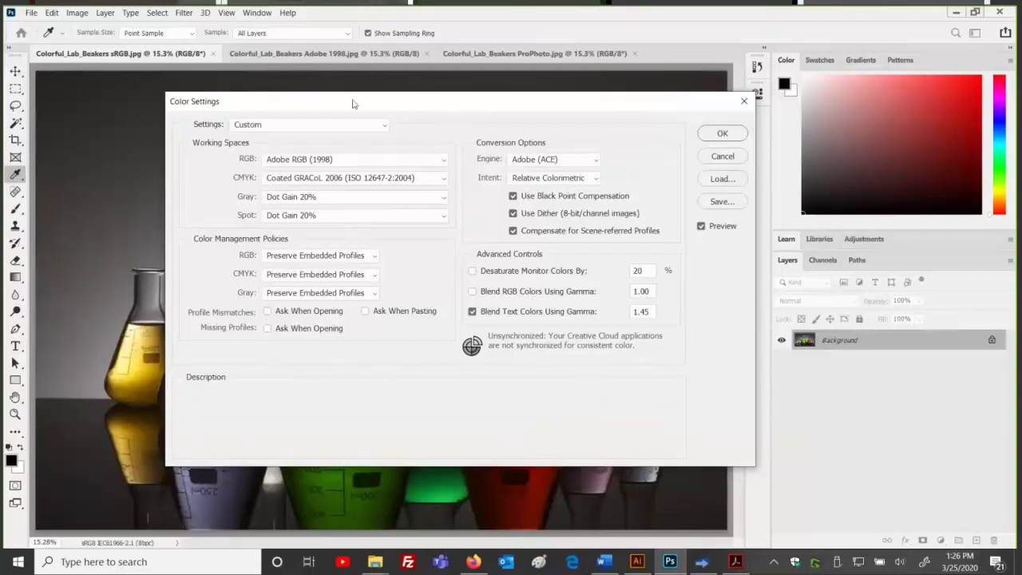
{"action": "left_click_drag", "start_coordinate": [400, 101], "coordinate": [270, 98]}
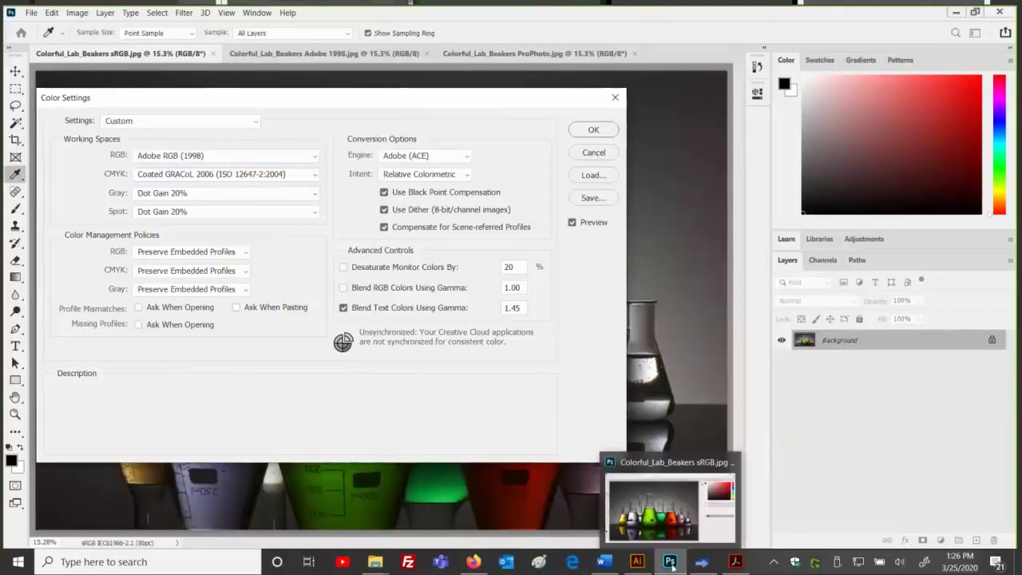
{"action": "left_click", "coordinate": [701, 561]}
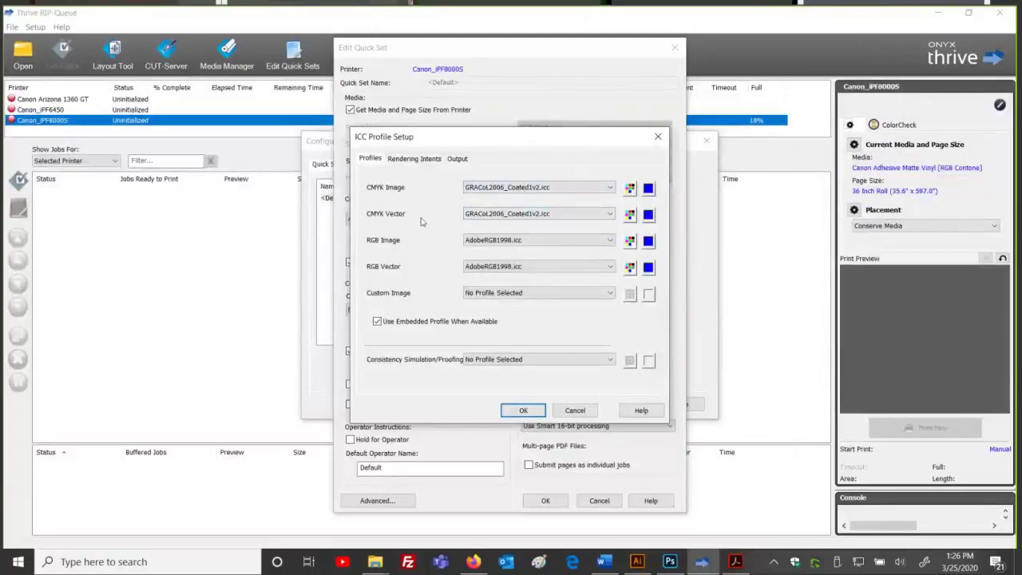
{"action": "left_click_drag", "start_coordinate": [475, 133], "coordinate": [615, 130]}
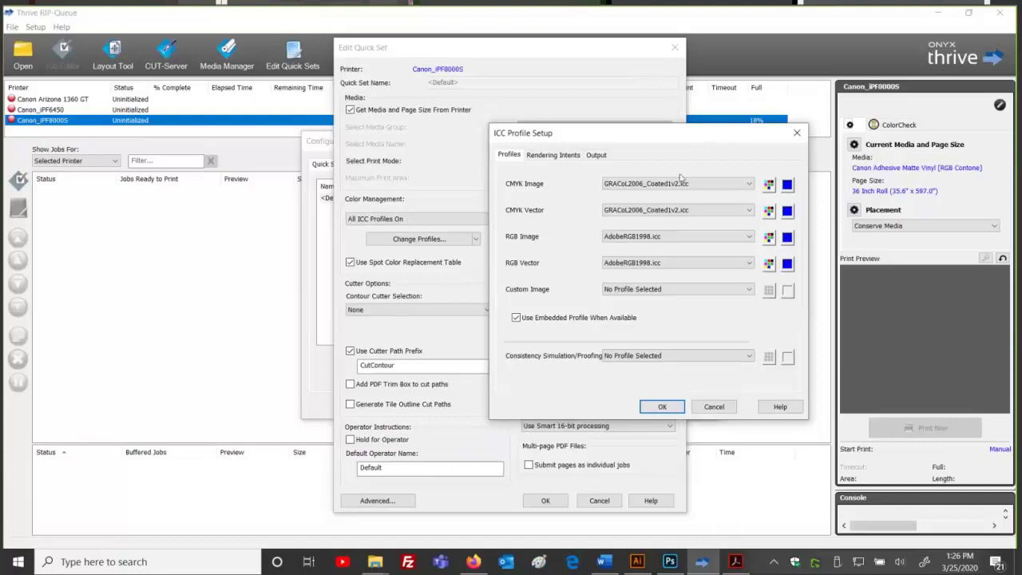
{"action": "left_click_drag", "start_coordinate": [540, 134], "coordinate": [398, 129]}
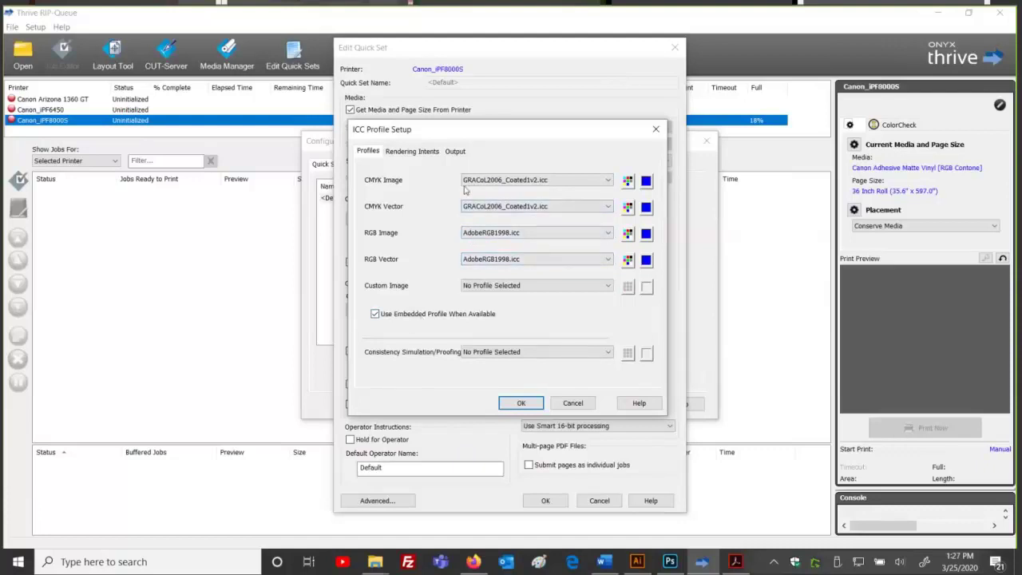
{"action": "left_click", "coordinate": [675, 558]}
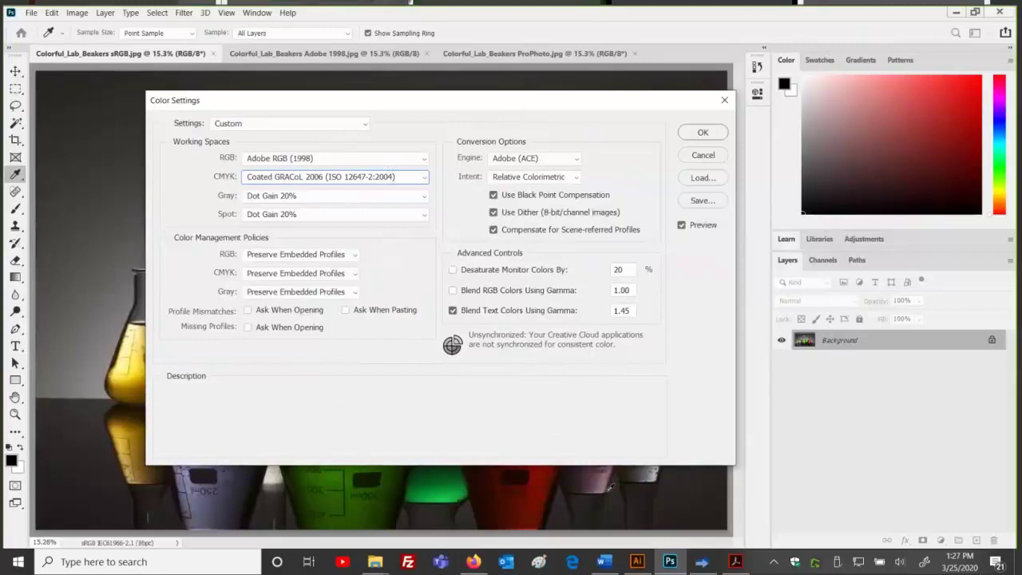
{"action": "left_click", "coordinate": [693, 564]}
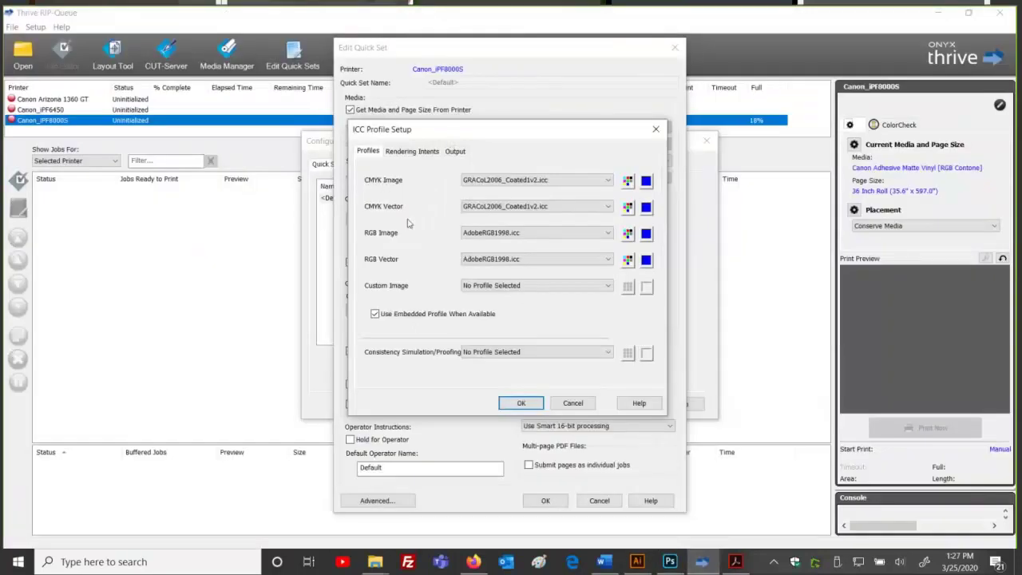
Examine the rendering intents in the ICC profile setup, including the choices for CMYK Image, alongside the input profiles.
{"action": "left_click", "coordinate": [423, 152]}
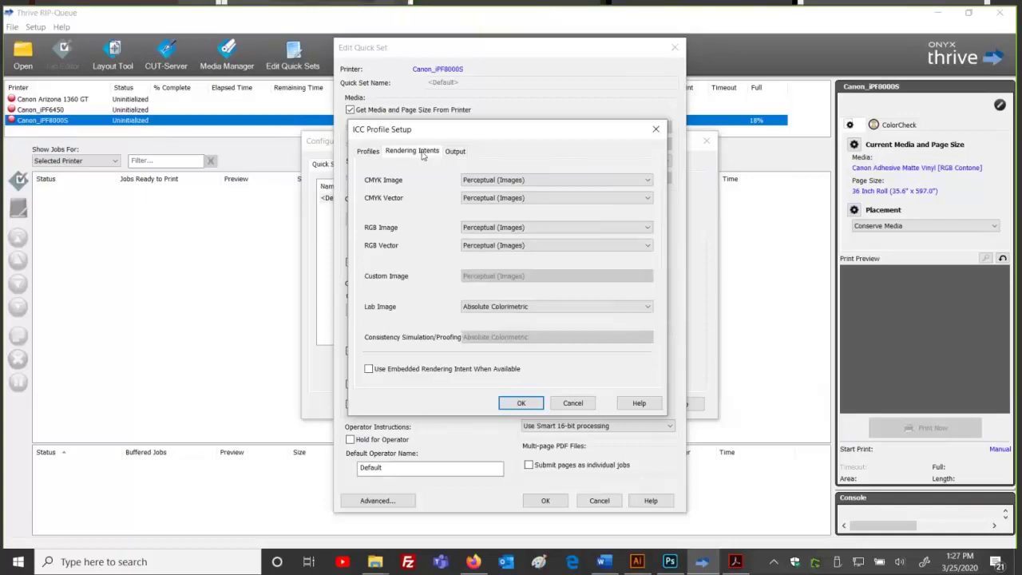
{"action": "left_click", "coordinate": [635, 180]}
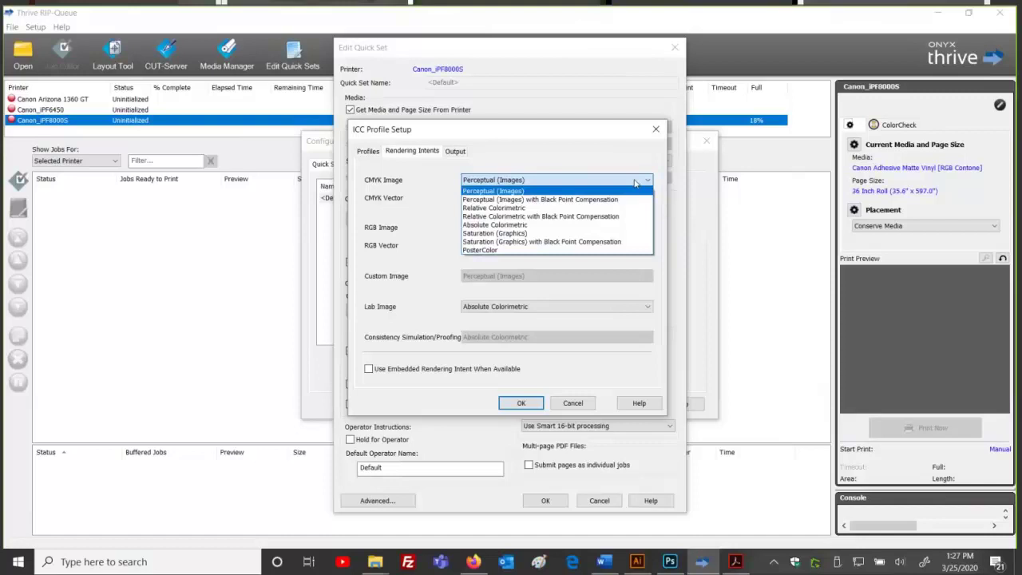
{"action": "left_click", "coordinate": [634, 183]}
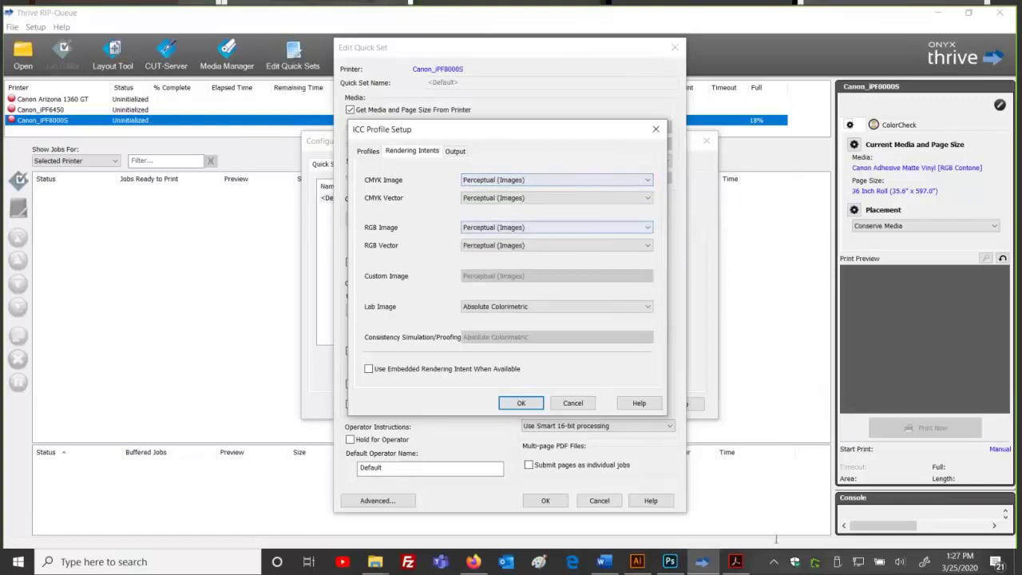
{"action": "left_click", "coordinate": [668, 566]}
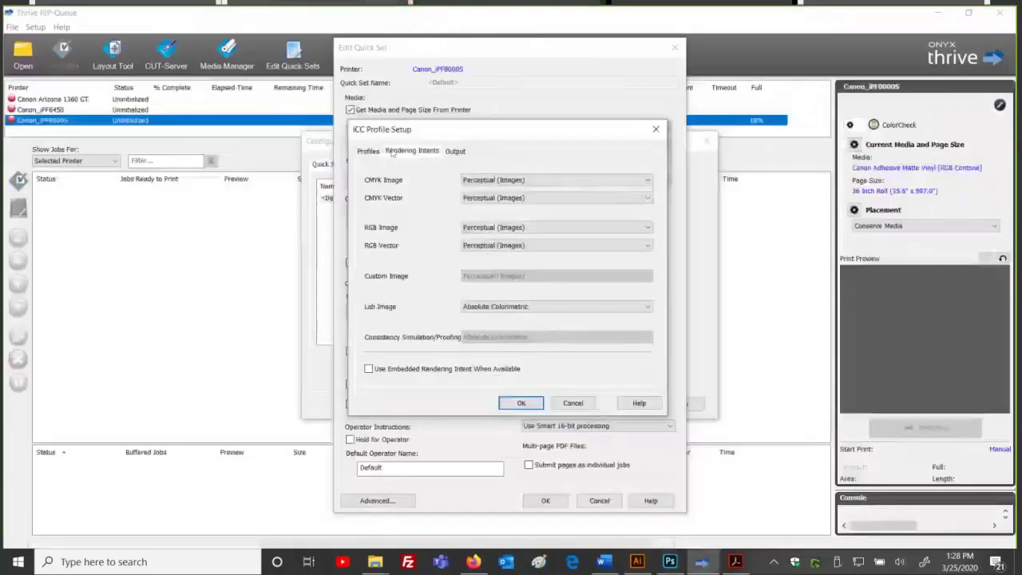
{"action": "left_click", "coordinate": [374, 151]}
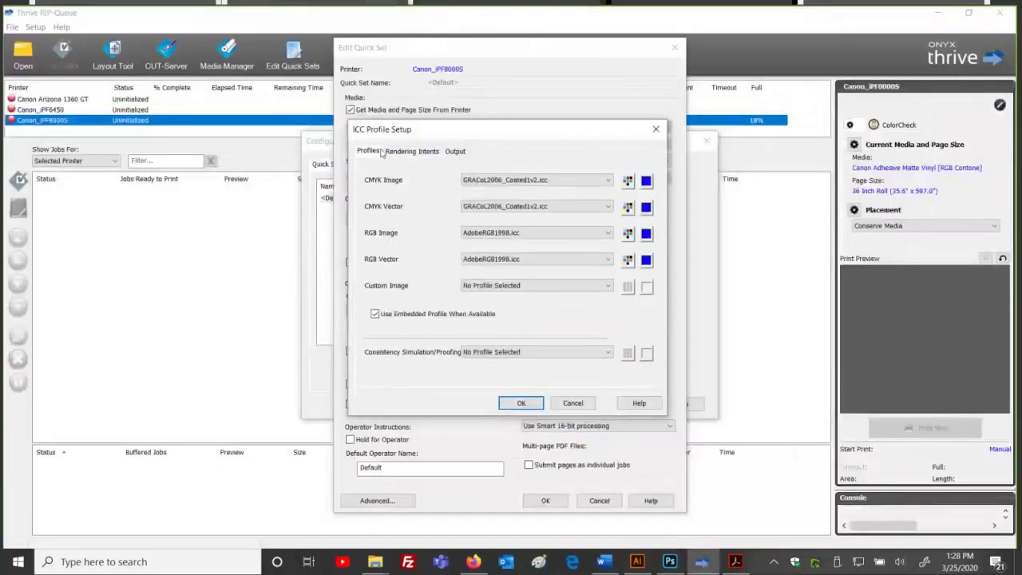
{"action": "left_click", "coordinate": [412, 152]}
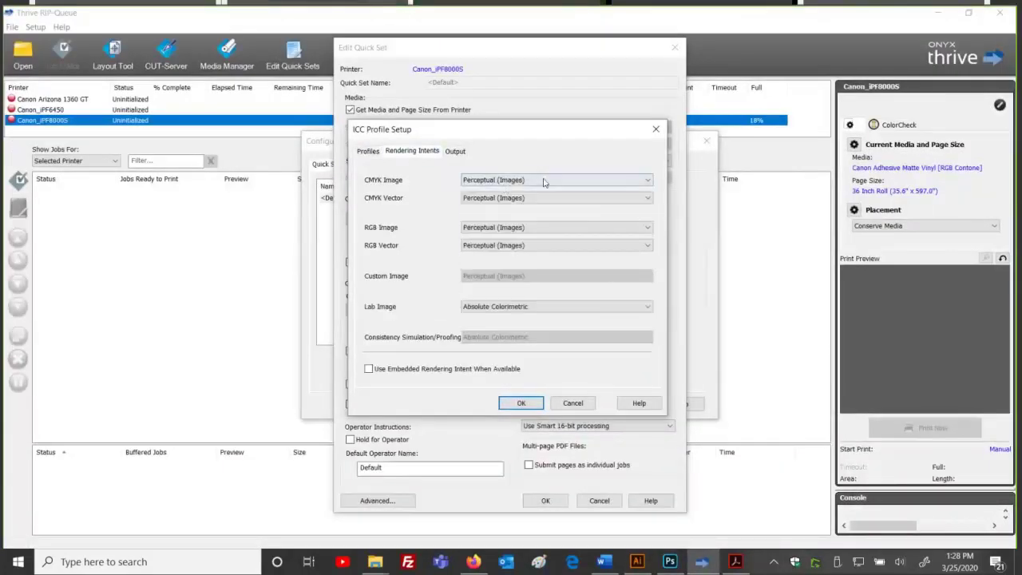
{"action": "left_click", "coordinate": [543, 181]}
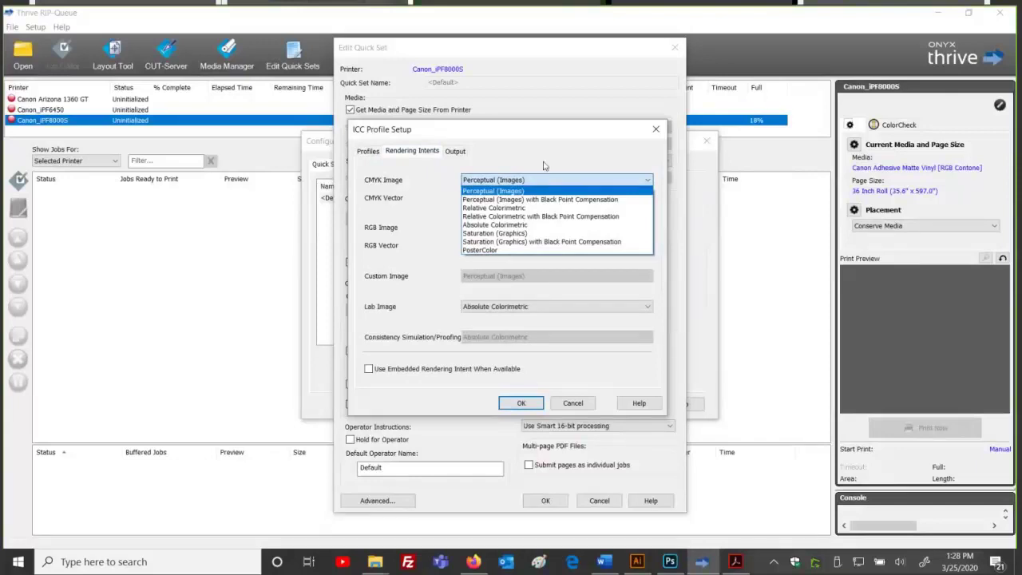
{"action": "left_click", "coordinate": [546, 166]}
{"action": "left_click", "coordinate": [368, 150]}
{"action": "left_click", "coordinate": [412, 151]}
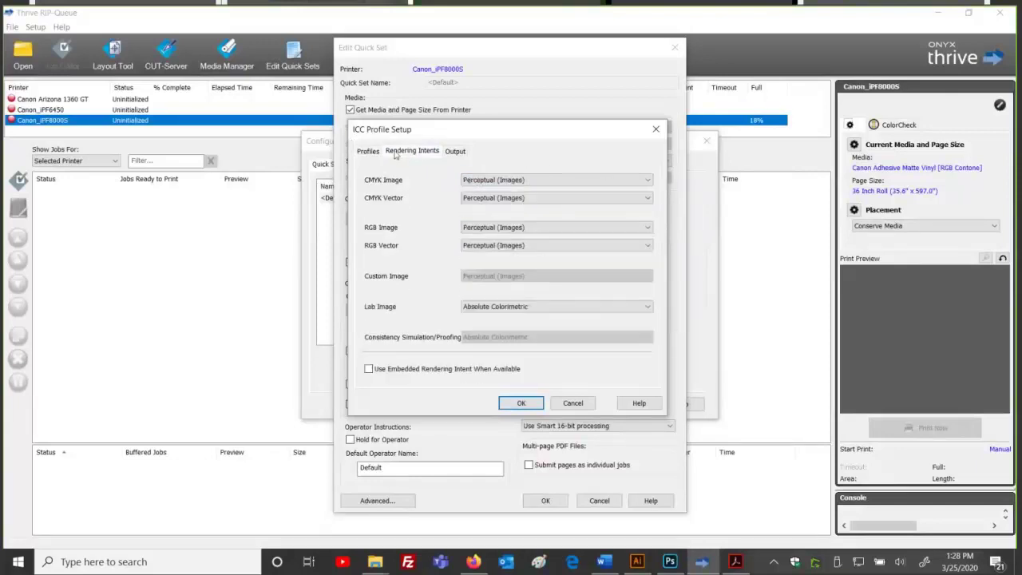
Examine the output settings of the ICC profile setup and the choices for the output profile.
{"action": "left_click", "coordinate": [455, 152]}
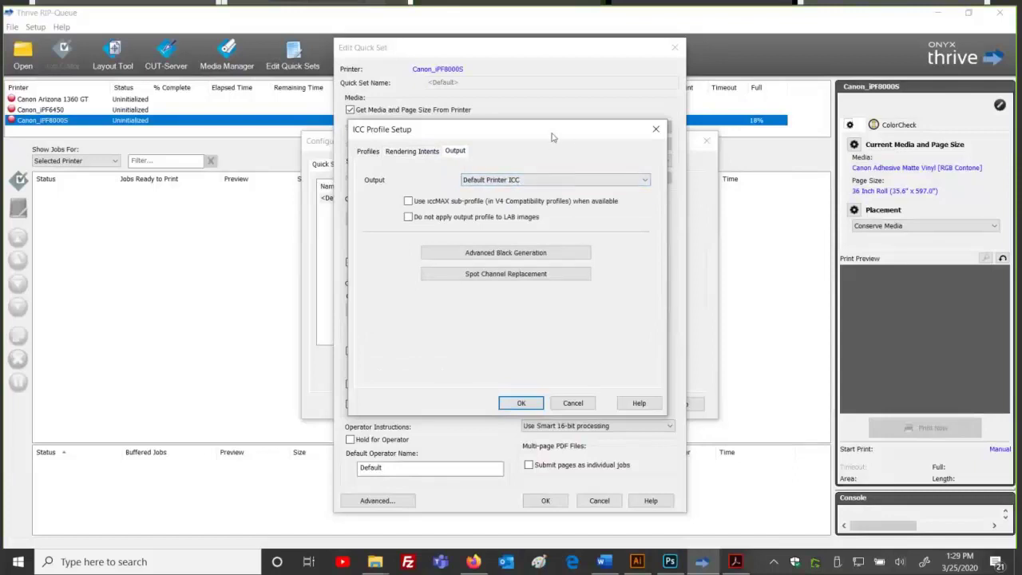
{"action": "left_click_drag", "start_coordinate": [562, 138], "coordinate": [724, 114]}
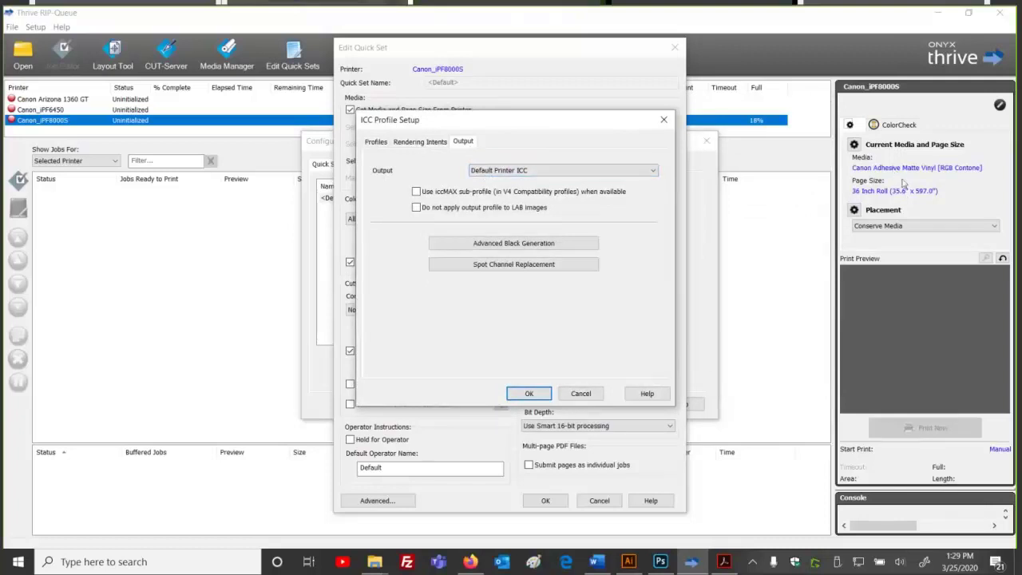
{"action": "left_click", "coordinate": [653, 172]}
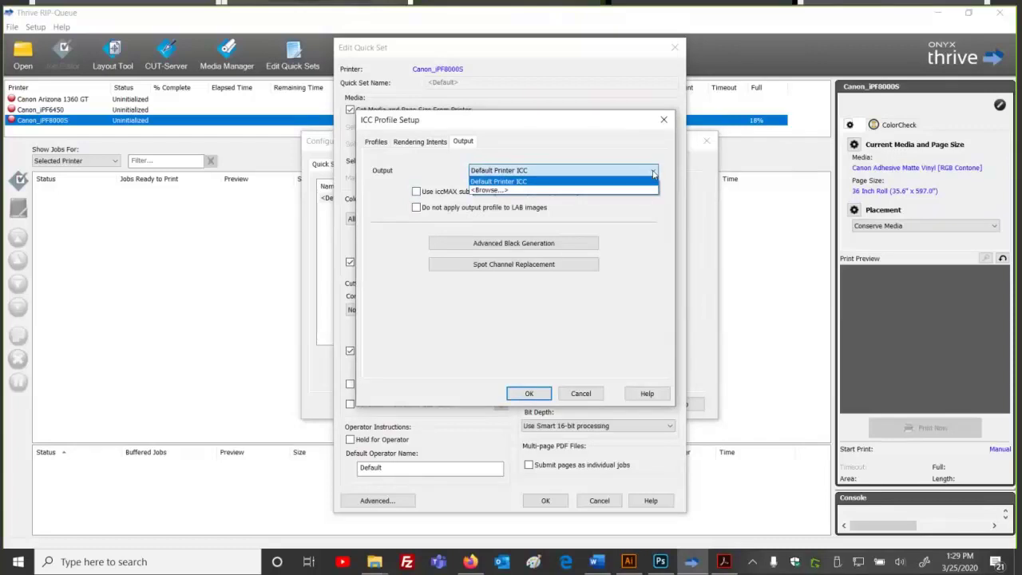
{"action": "left_click", "coordinate": [634, 149]}
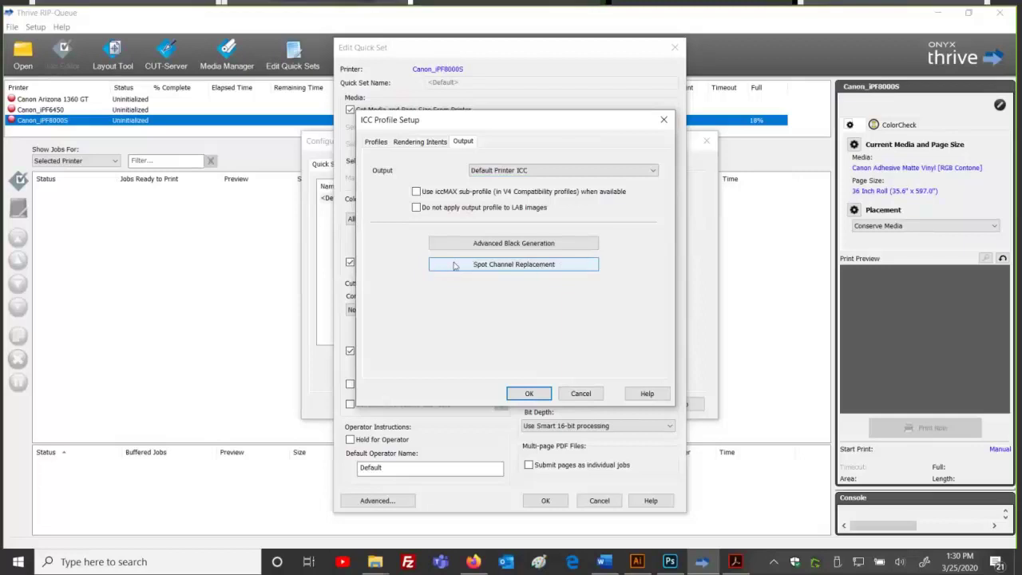
Review the input profiles against the rendering intents again and close the ICC profile setup without saving its changes.
{"action": "left_click", "coordinate": [366, 143]}
{"action": "key", "text": "Right"}
{"action": "key", "text": "Left"}
{"action": "key", "text": "Right"}
{"action": "key", "text": "Left"}
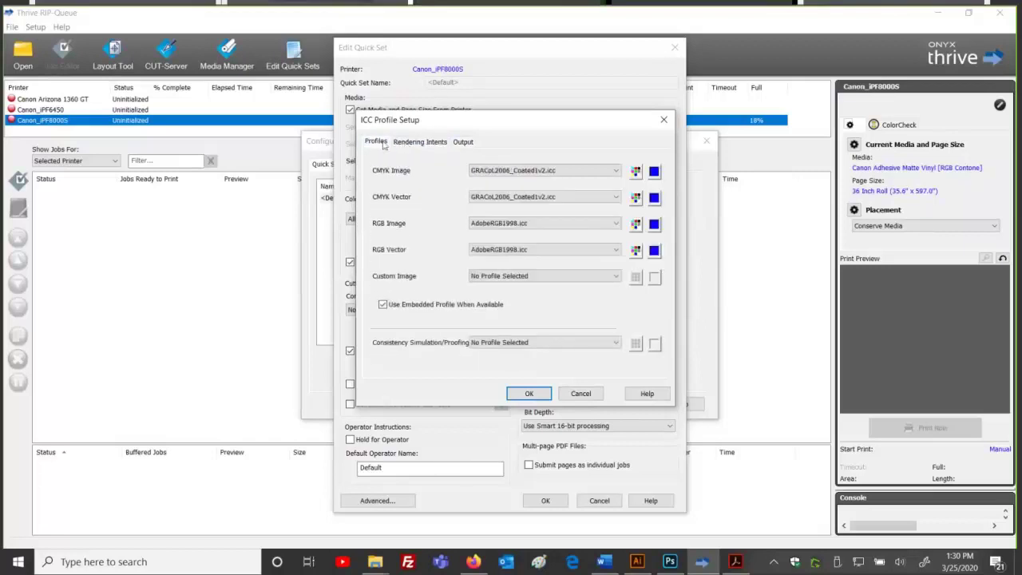
{"action": "left_click", "coordinate": [404, 143]}
{"action": "left_click", "coordinate": [376, 142]}
{"action": "left_click", "coordinate": [402, 142]}
{"action": "left_click", "coordinate": [376, 142]}
{"action": "left_click", "coordinate": [581, 392]}
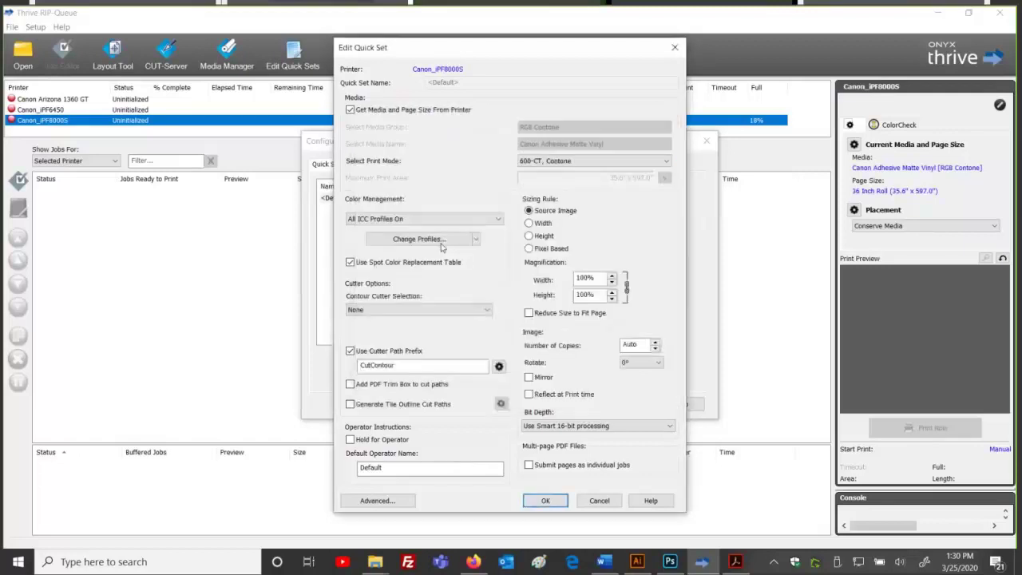
Review the quick set's color management presets, keep All ICC Profiles On, and reopen its ICC profile setup.
{"action": "left_click", "coordinate": [435, 220]}
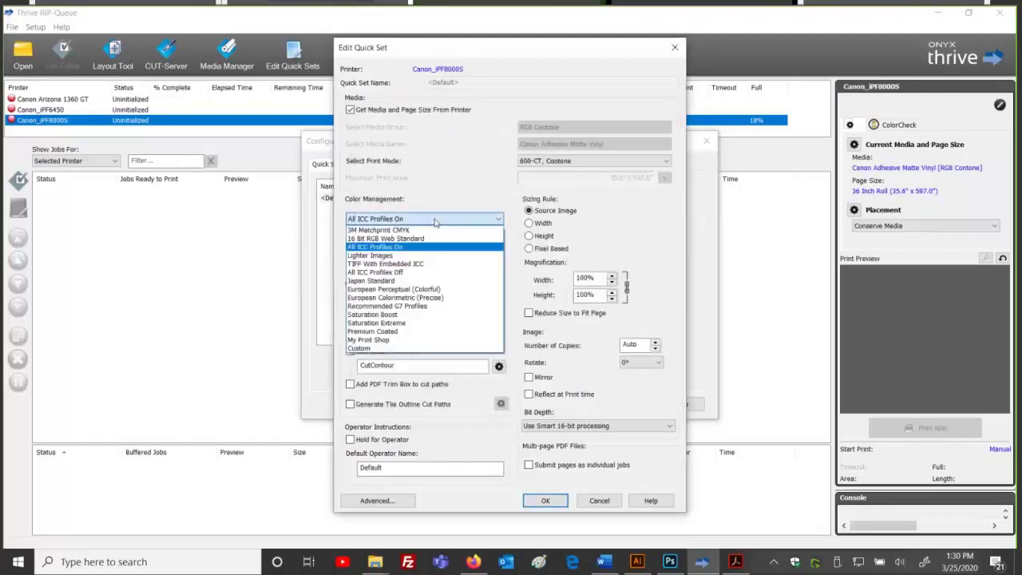
{"action": "left_click", "coordinate": [435, 221]}
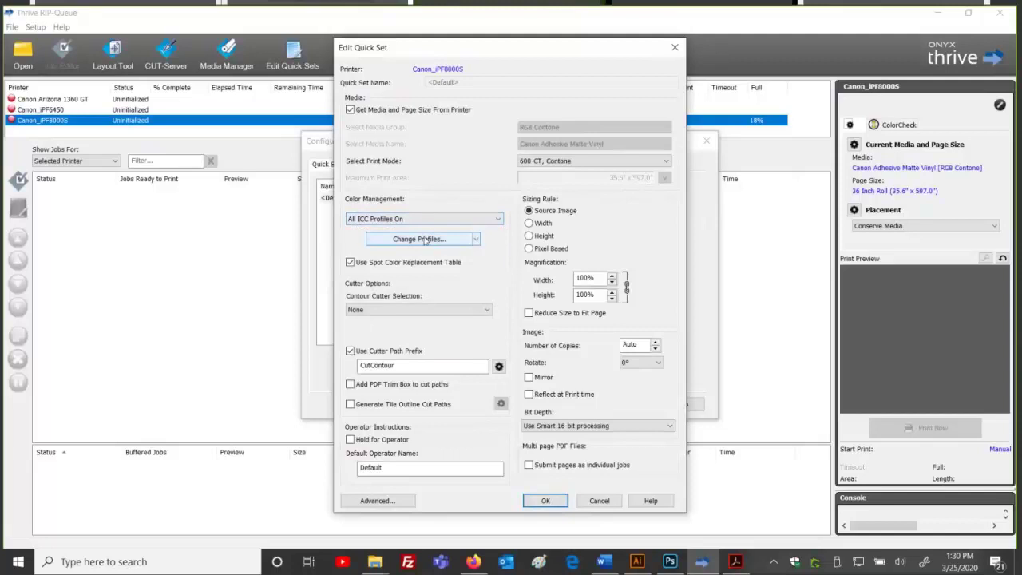
{"action": "left_click", "coordinate": [423, 238]}
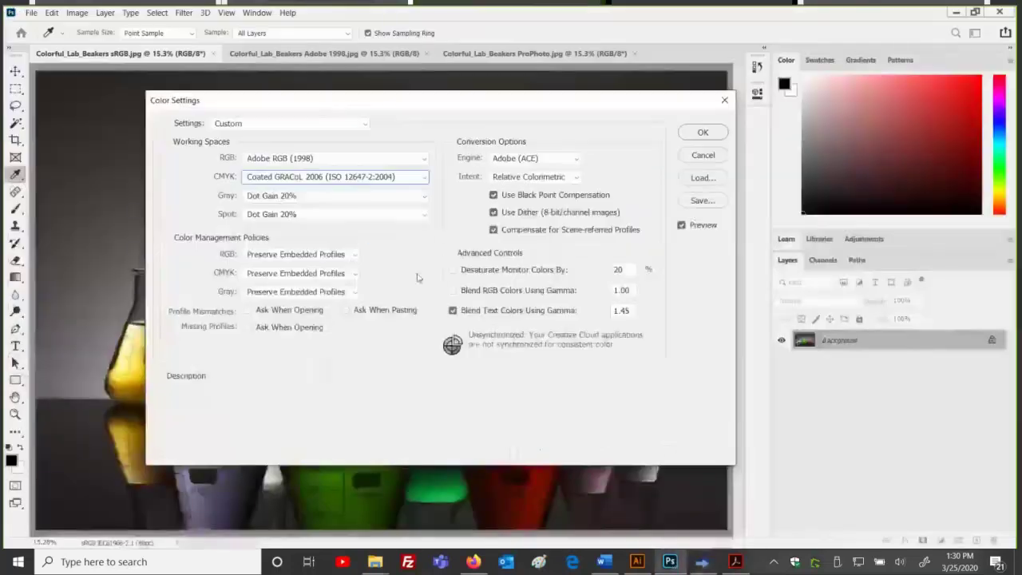
In Photoshop, apply the North America General Purpose 2 color settings preset and accept the Color Settings.
{"action": "left_click", "coordinate": [312, 128]}
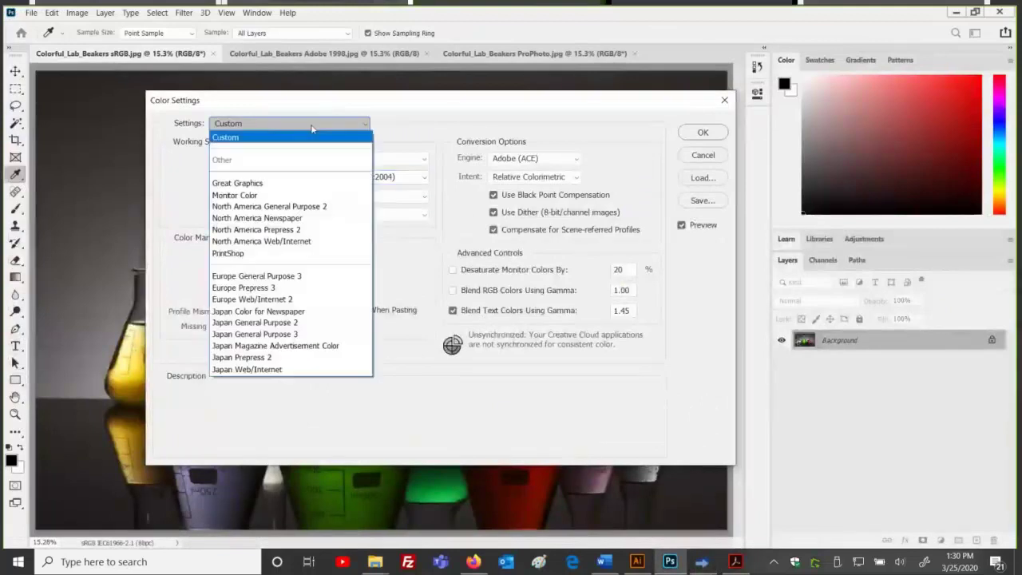
{"action": "left_click", "coordinate": [310, 205]}
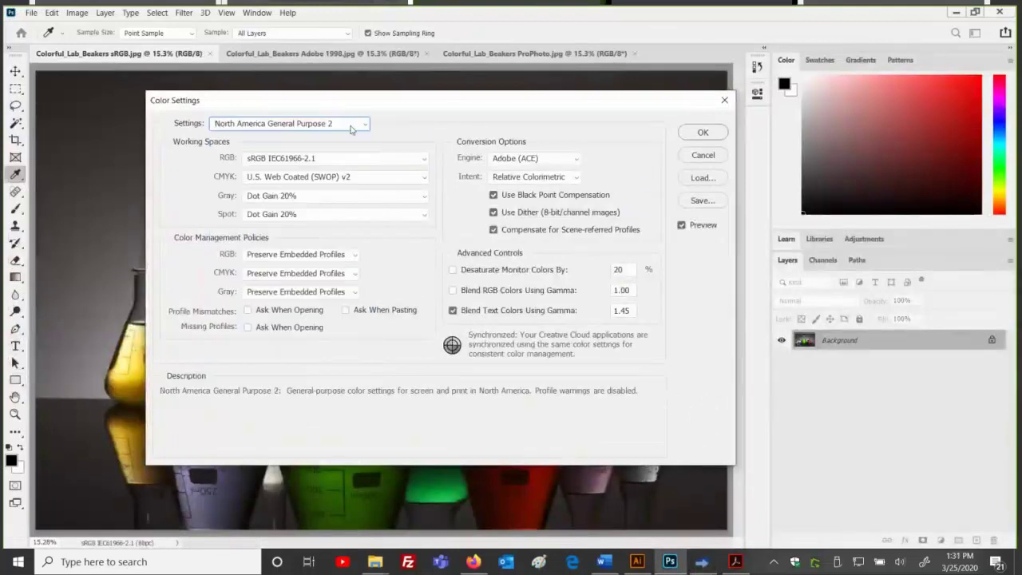
{"action": "left_click", "coordinate": [702, 133]}
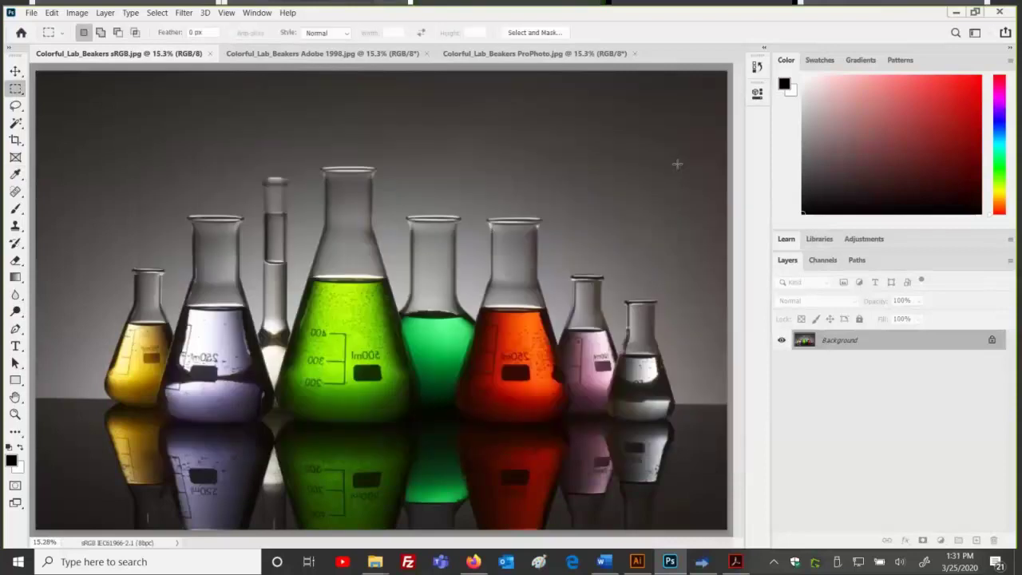
Switch to Thrive RIP-Queue to accept the ICC profile setup, and bring up Color Mgt Input to Output.pdf in Acrobat.
{"action": "left_click", "coordinate": [701, 561]}
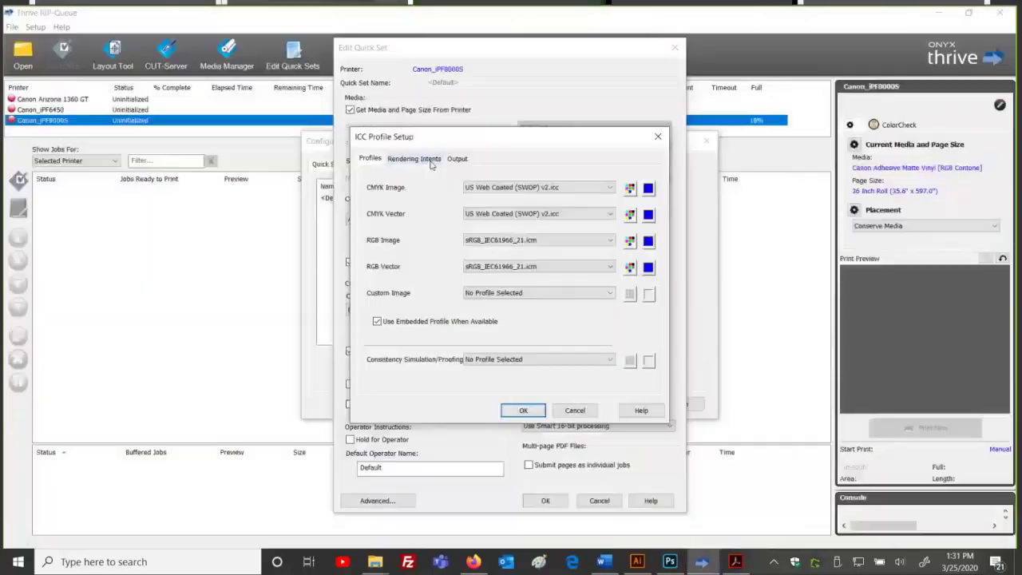
{"action": "left_click", "coordinate": [523, 410]}
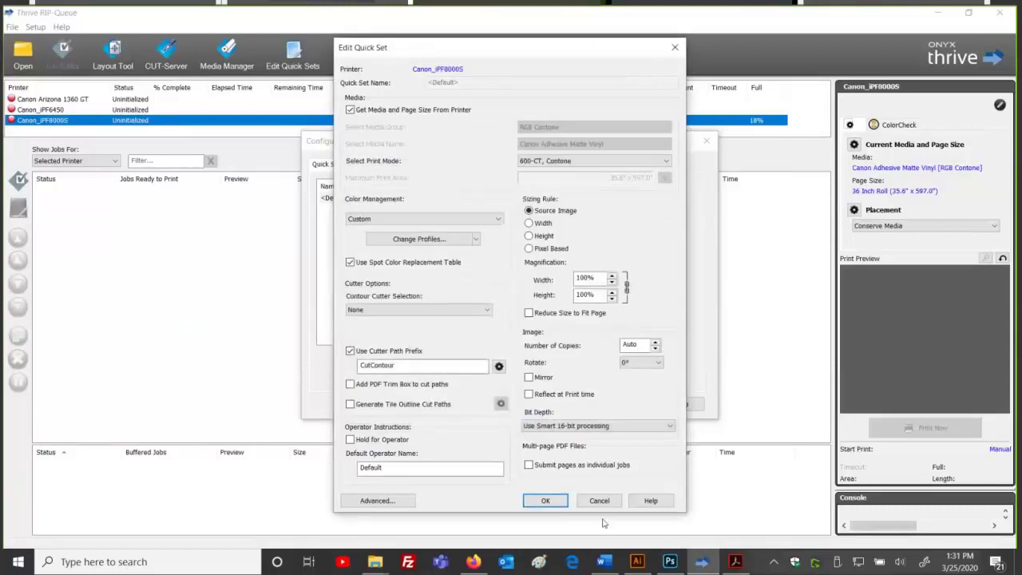
{"action": "left_click", "coordinate": [731, 562]}
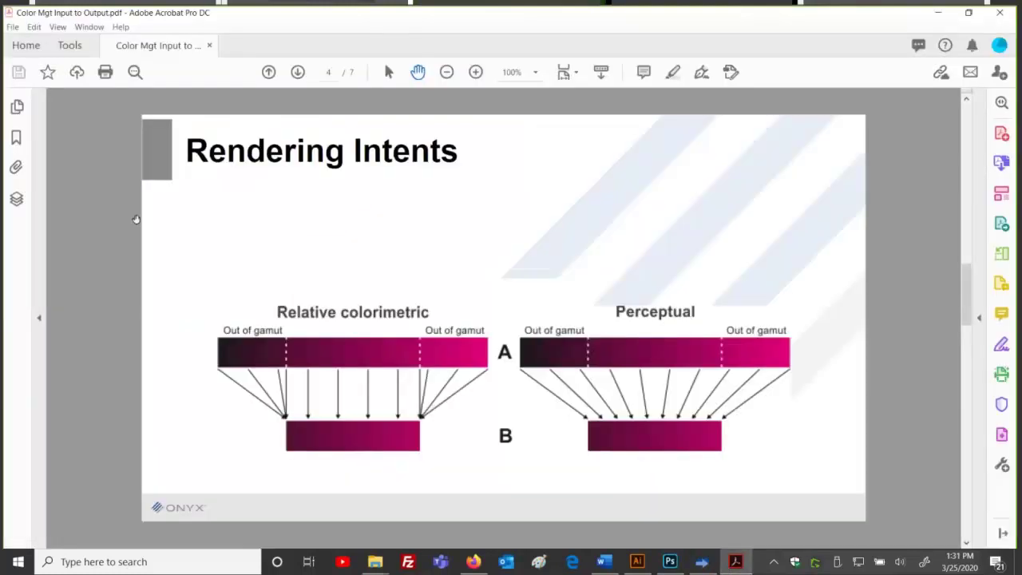
Review the Conversion of Input and Output slide and the ALL ICC ON or OFF slide in the PDF.
{"action": "scroll", "coordinate": [119, 212], "scroll_direction": "down", "scroll_amount": 1}
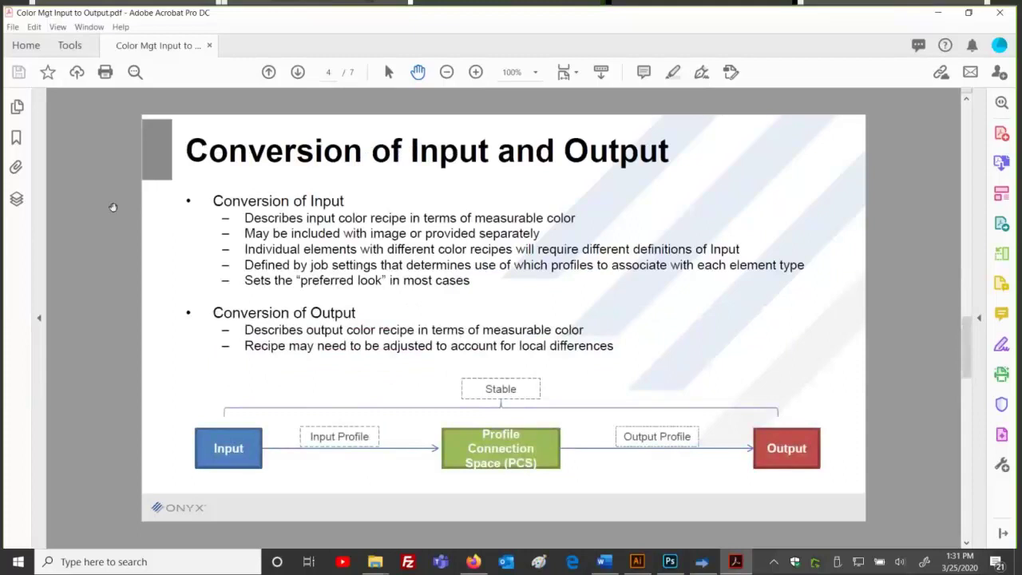
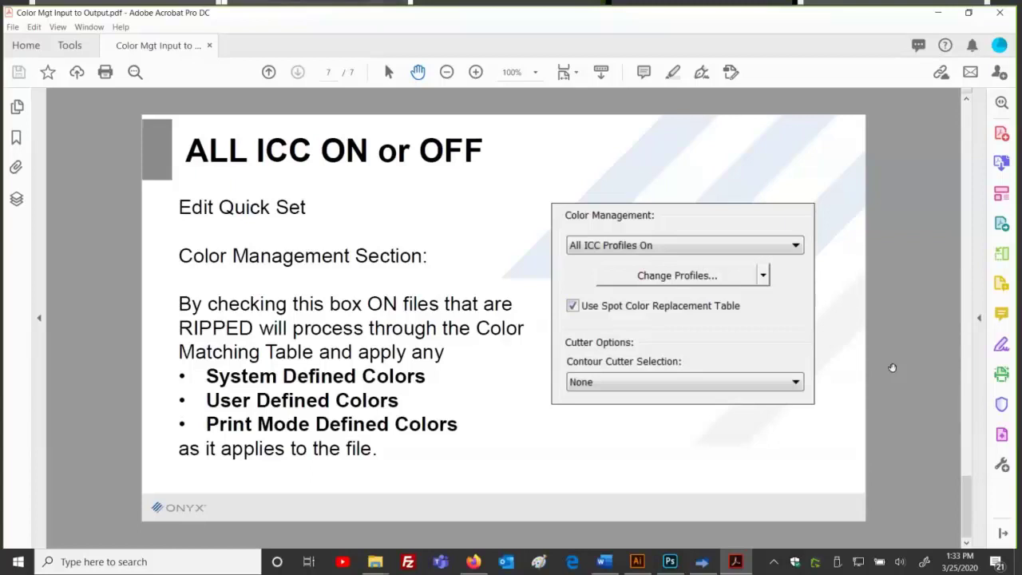
{"action": "scroll", "coordinate": [892, 368], "scroll_direction": "up", "scroll_amount": 4}
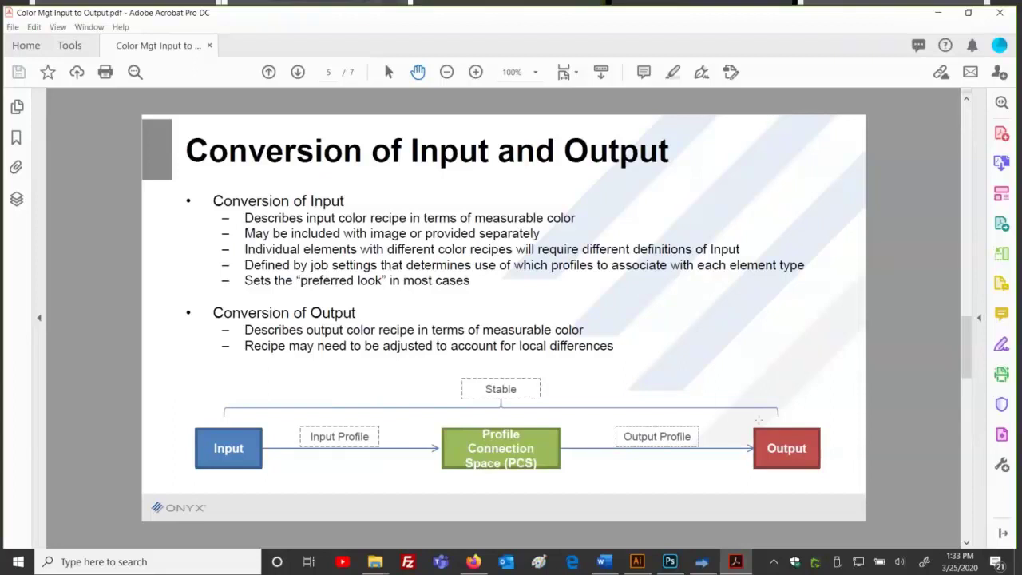
{"action": "scroll", "coordinate": [671, 286], "scroll_direction": "down", "scroll_amount": 2}
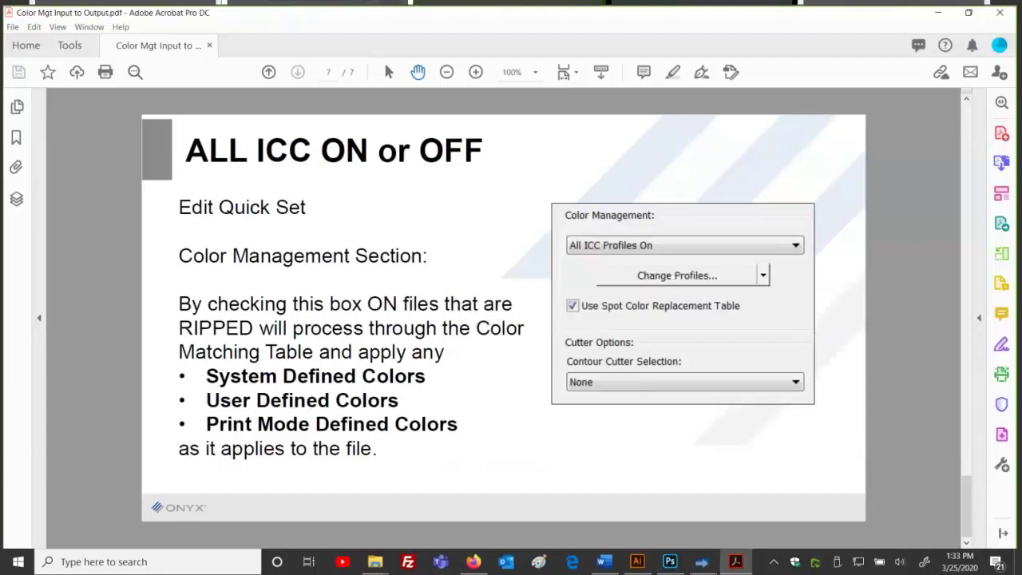
Switch to Thrive RIP-Queue, review the quick set's color management presets with All ICC Profiles On kept, and close the setup without saving.
{"action": "left_click", "coordinate": [710, 568]}
{"action": "left_click", "coordinate": [458, 221]}
{"action": "left_click", "coordinate": [409, 247]}
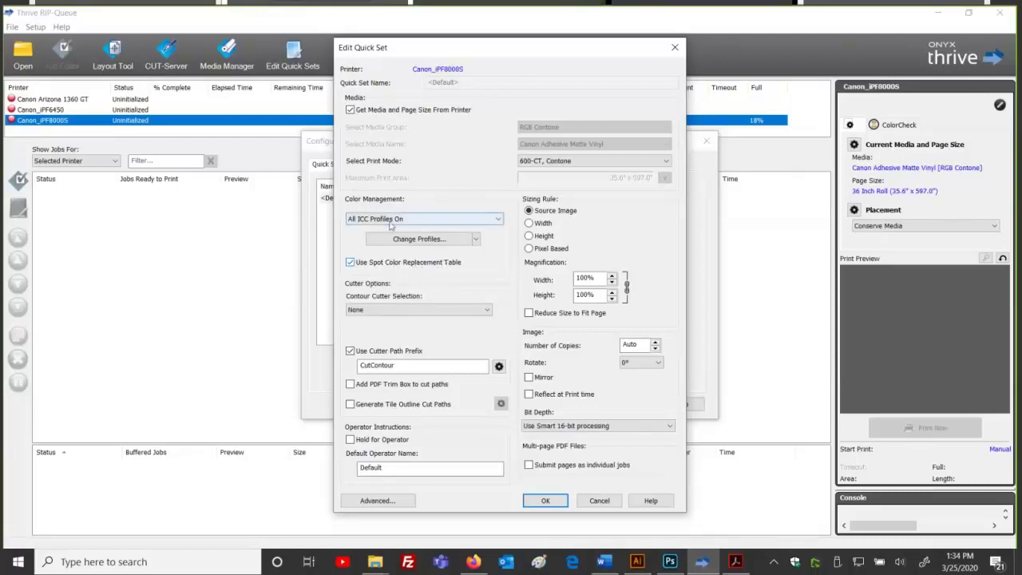
{"action": "left_click", "coordinate": [433, 221]}
{"action": "left_click", "coordinate": [434, 218]}
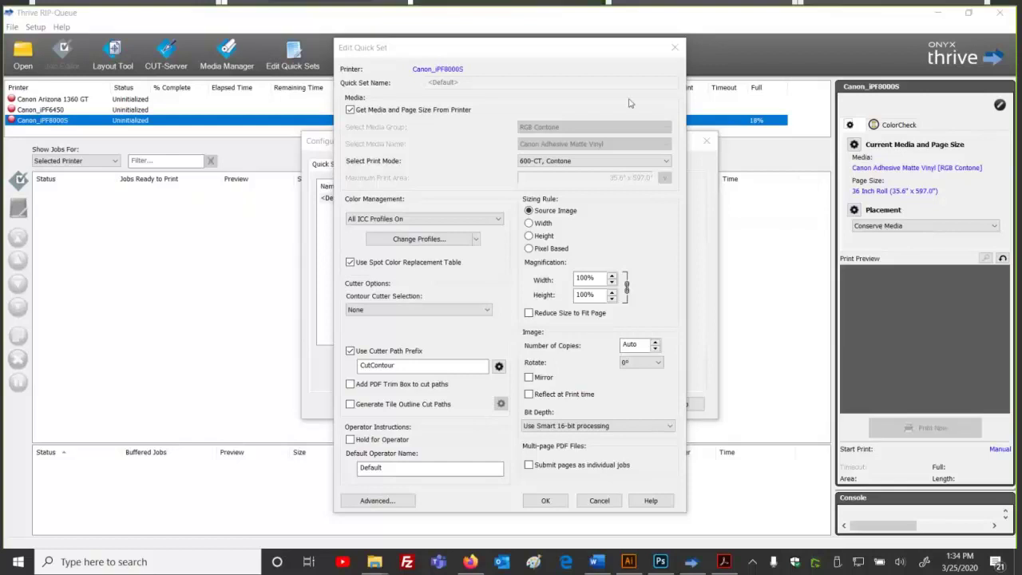
{"action": "left_click", "coordinate": [522, 50]}
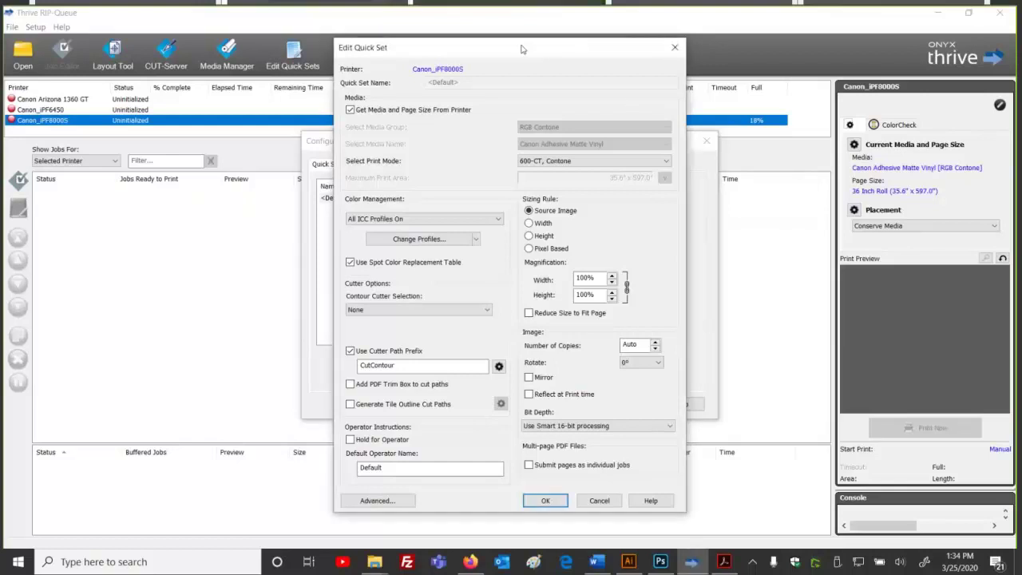
{"action": "left_click", "coordinate": [612, 506]}
{"action": "left_click", "coordinate": [616, 403]}
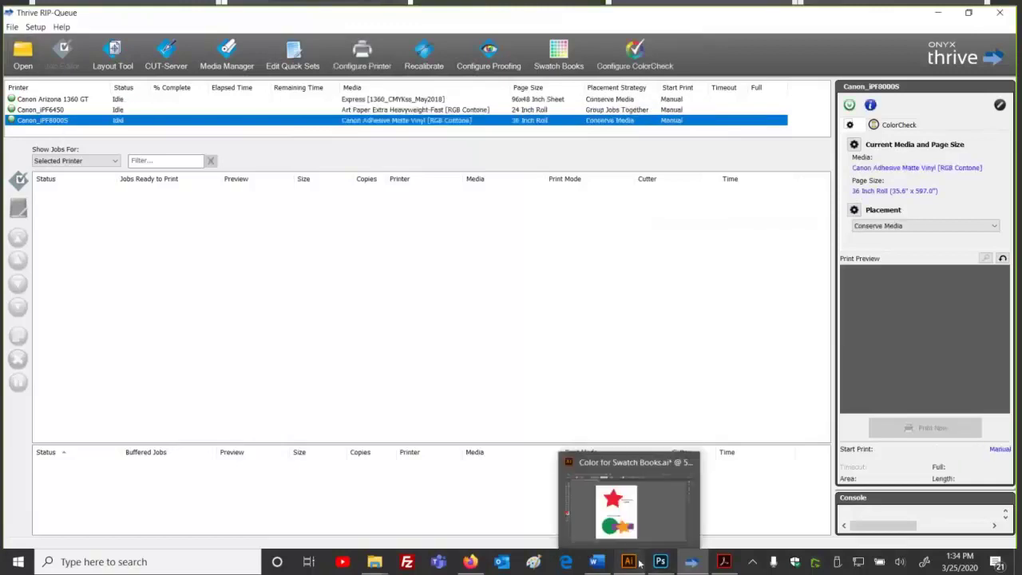
Switch to Illustrator, inspect the swatch options of the red star's Logo Red spot color, and cancel without changes.
{"action": "key", "text": "alt+Tab"}
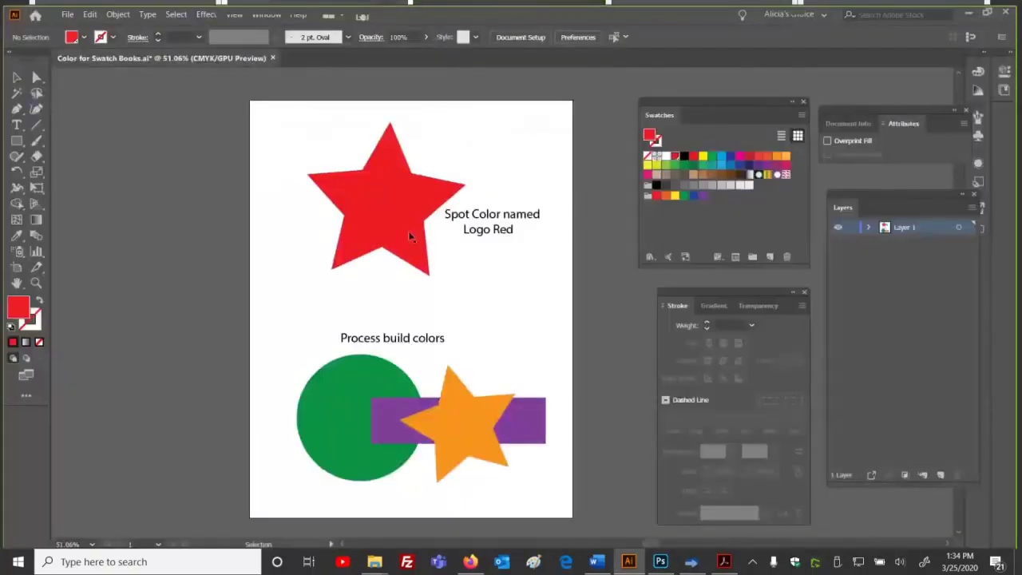
{"action": "left_click", "coordinate": [388, 201]}
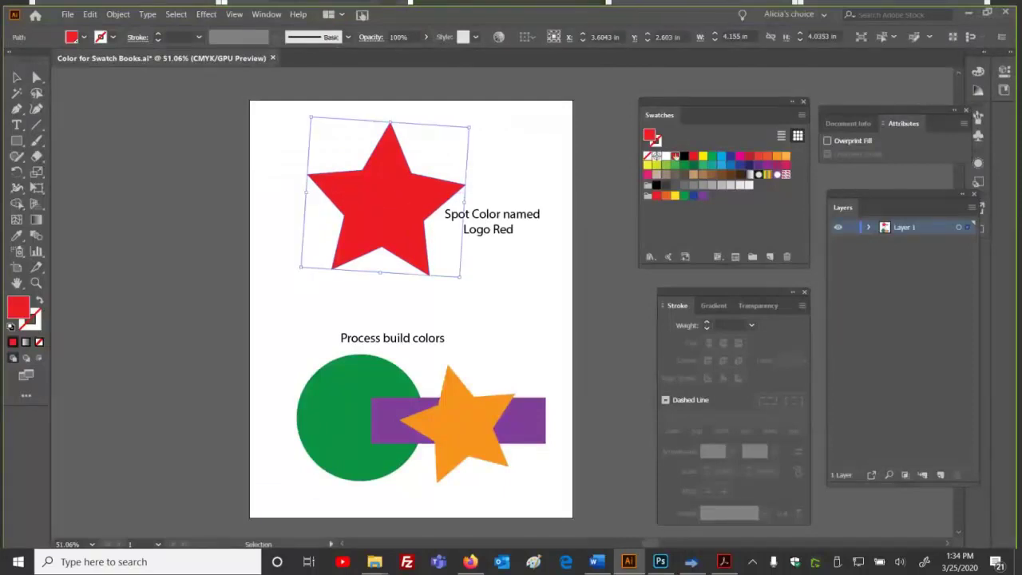
{"action": "double_click", "coordinate": [676, 156]}
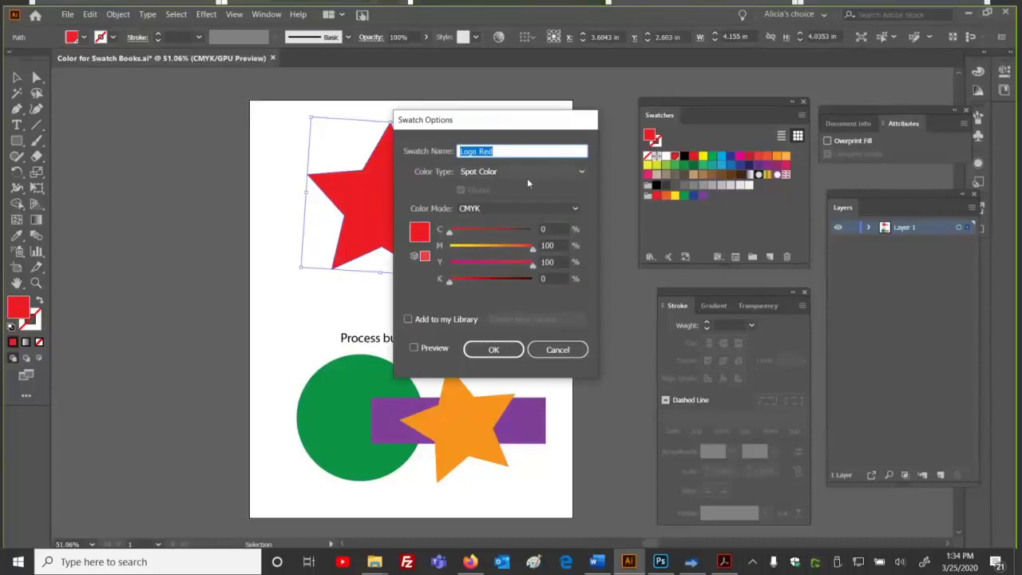
{"action": "left_click", "coordinate": [513, 149]}
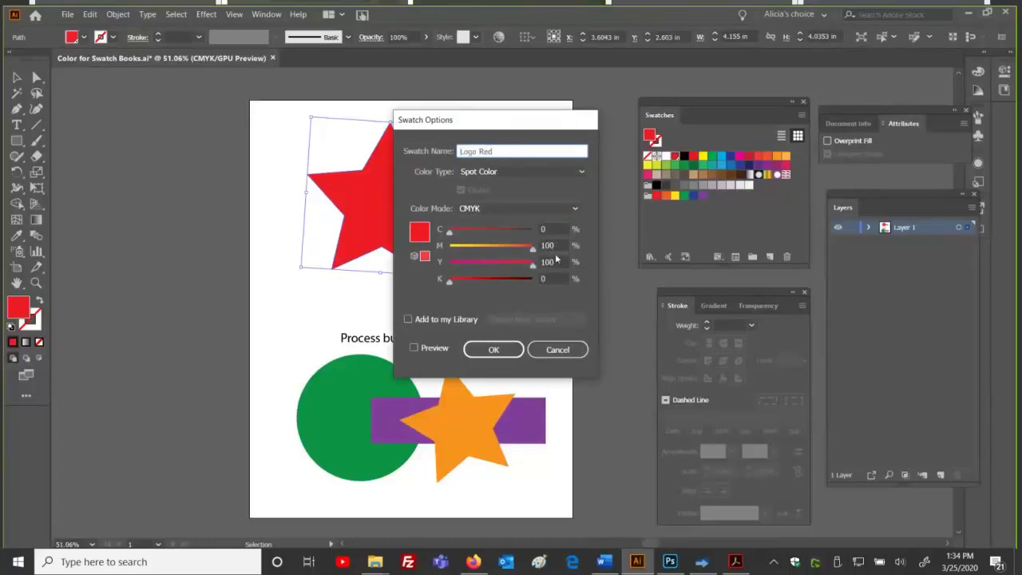
{"action": "left_click", "coordinate": [559, 349]}
{"action": "left_click", "coordinate": [551, 308]}
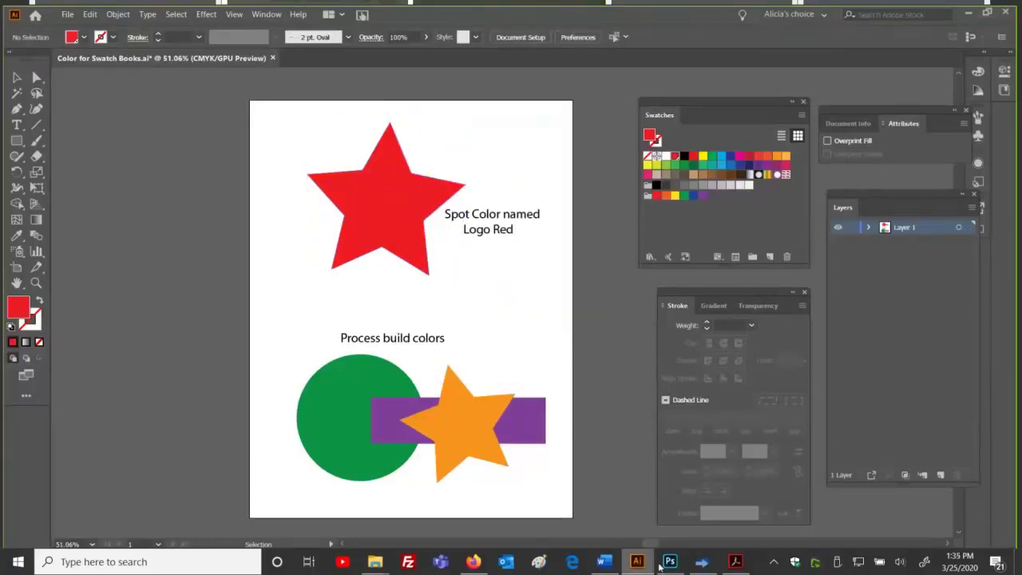
Switch to Thrive RIP-Queue and open Color for Swatch Books.pdf in Job Editor for the Canon_iPF8000S with the default quick set.
{"action": "left_click", "coordinate": [701, 561]}
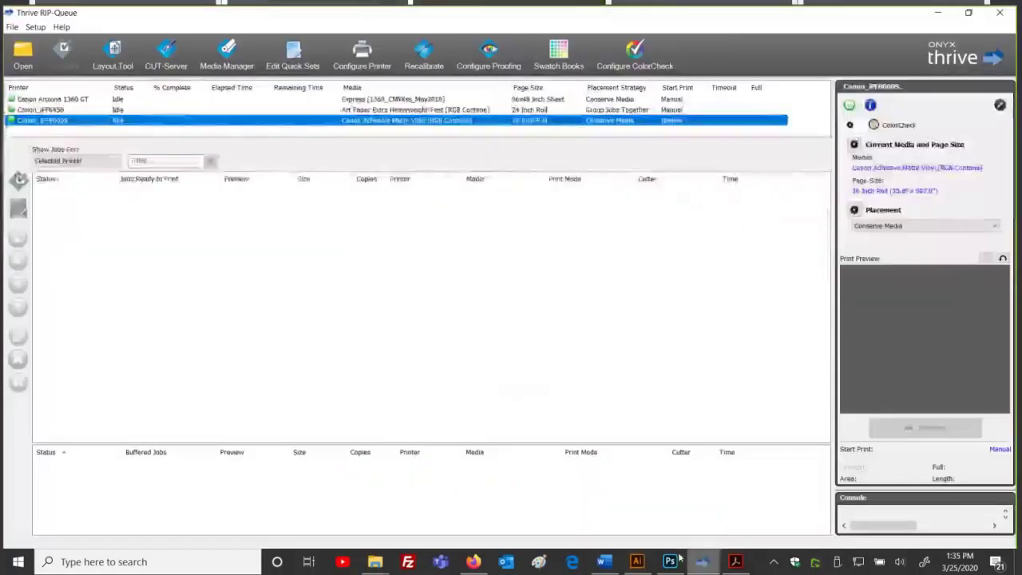
{"action": "left_click", "coordinate": [23, 56]}
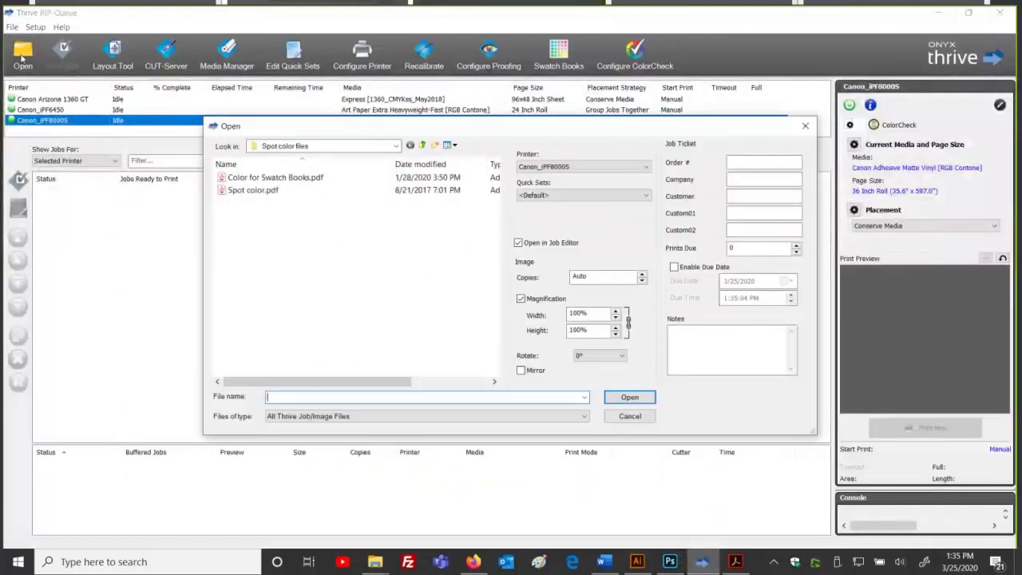
{"action": "left_click", "coordinate": [272, 177]}
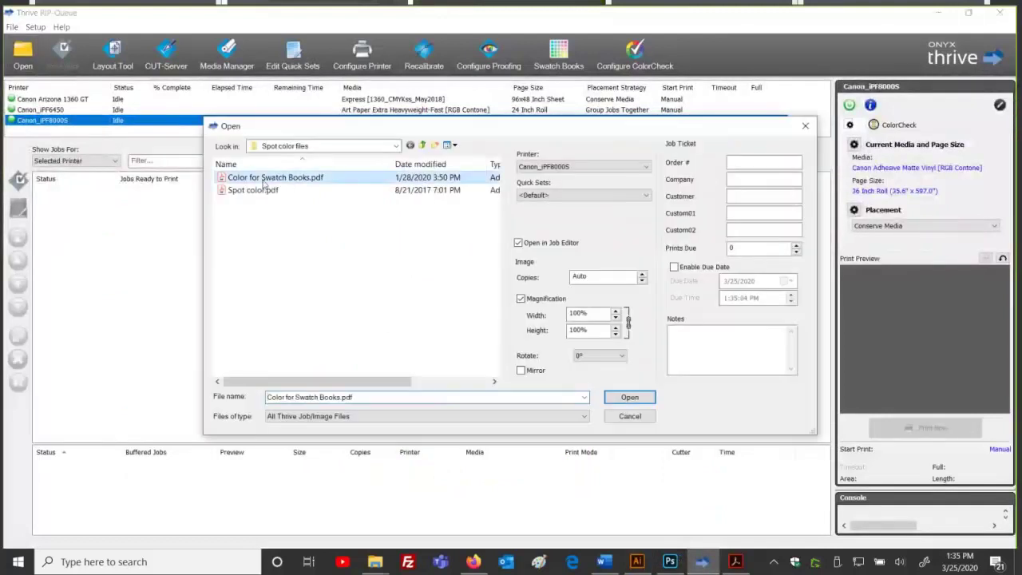
{"action": "left_click", "coordinate": [630, 399]}
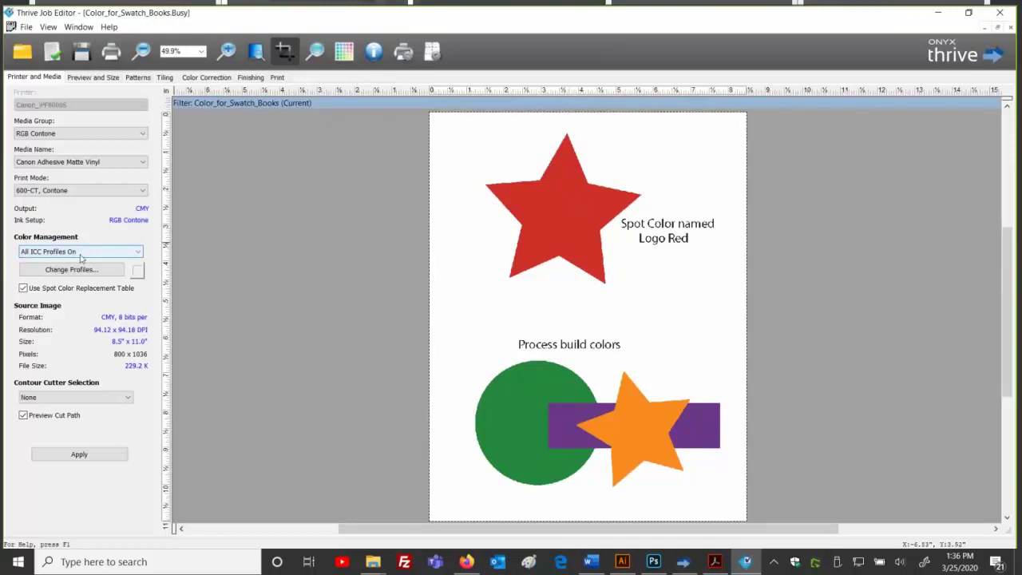
Set the job's color management to All ICC Profiles Off and apply it to the image preview.
{"action": "left_click", "coordinate": [137, 252]}
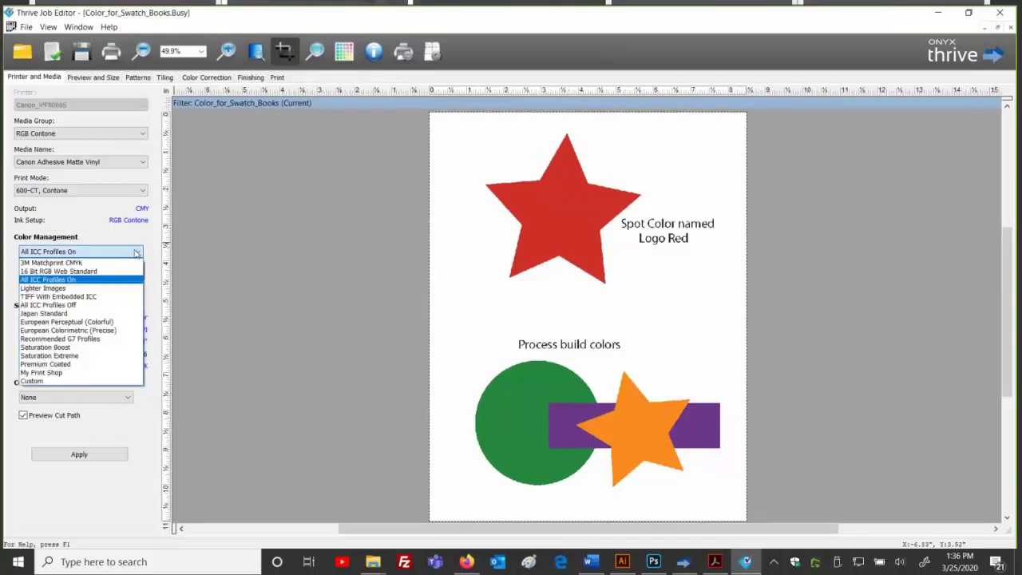
{"action": "left_click", "coordinate": [78, 305]}
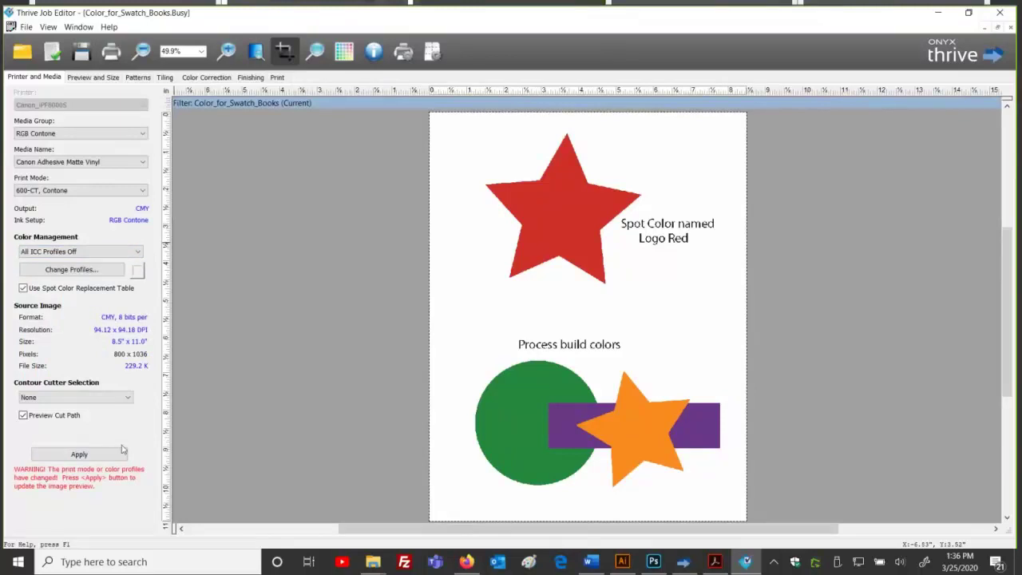
{"action": "left_click", "coordinate": [65, 457]}
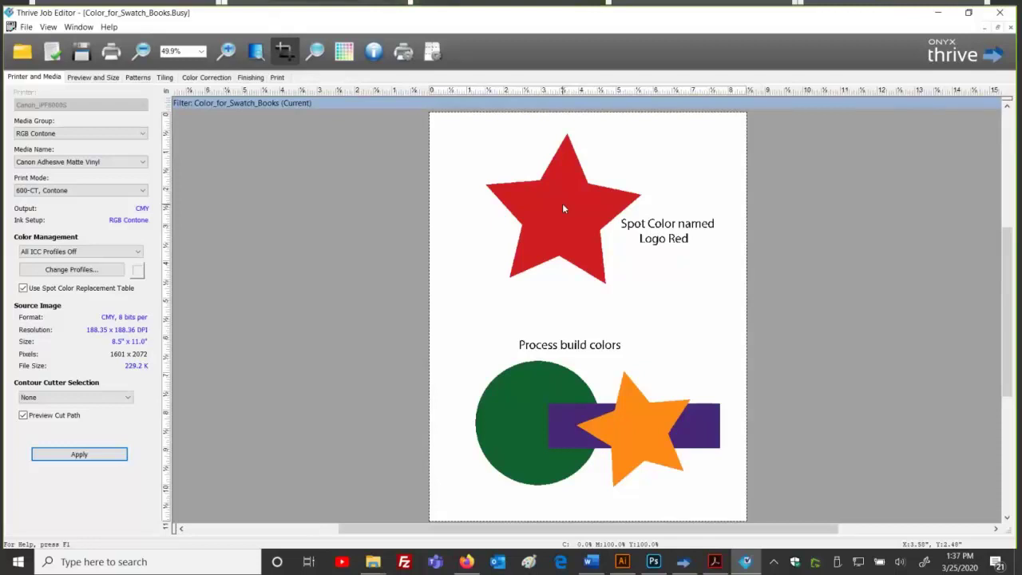
Set the job's color management back to All ICC Profiles On and apply it to the image preview.
{"action": "left_click", "coordinate": [95, 250]}
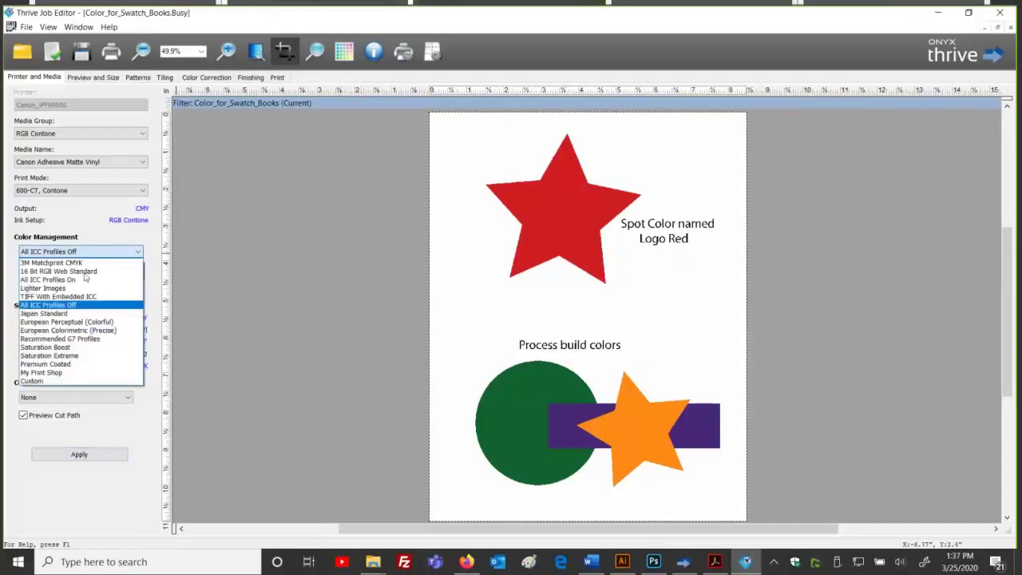
{"action": "left_click", "coordinate": [79, 279]}
{"action": "left_click", "coordinate": [79, 453]}
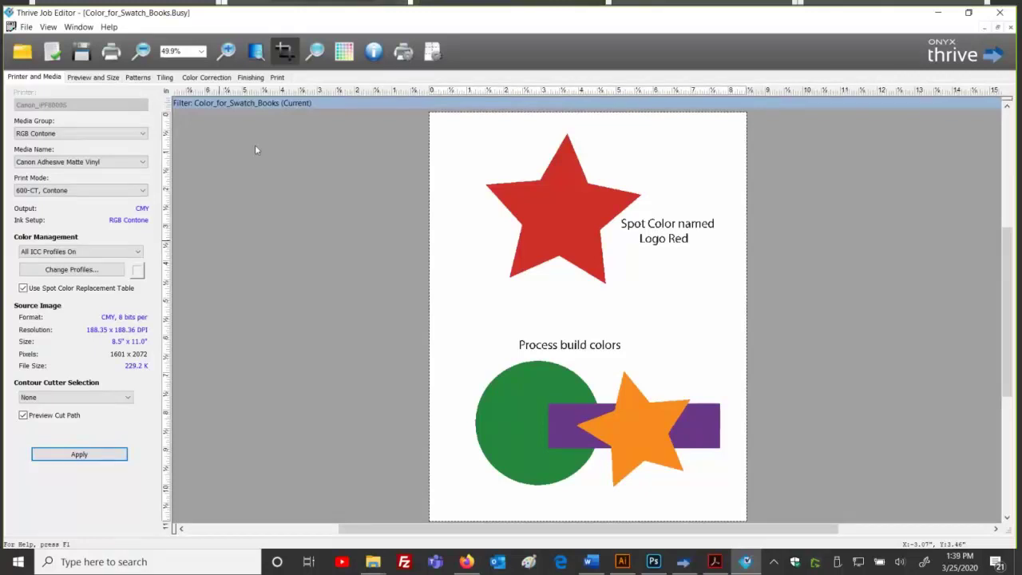
Check the named colors used in the Job Properties, close them without changes, and submit the job for printing.
{"action": "left_click", "coordinate": [373, 51]}
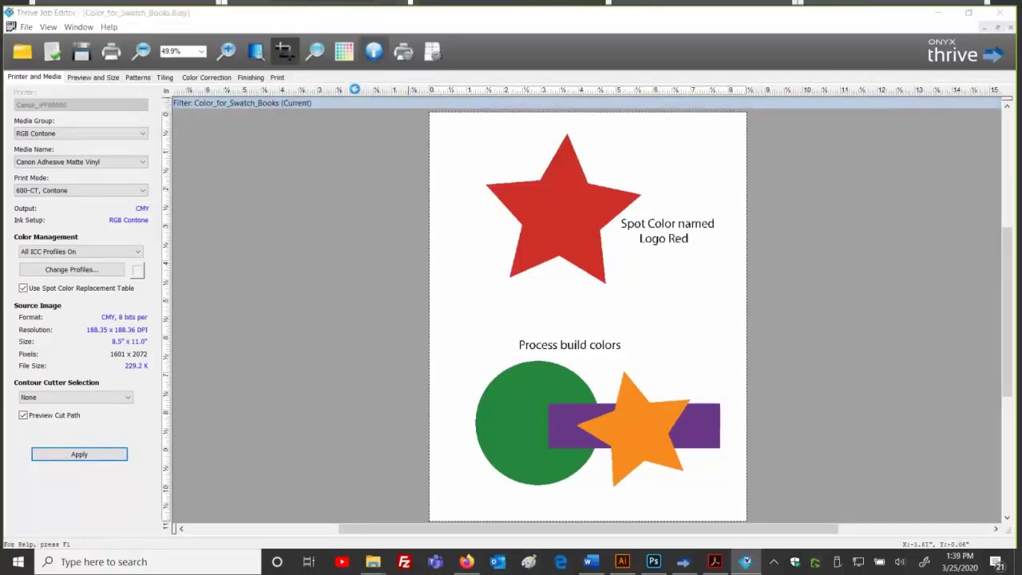
{"action": "left_click", "coordinate": [380, 193]}
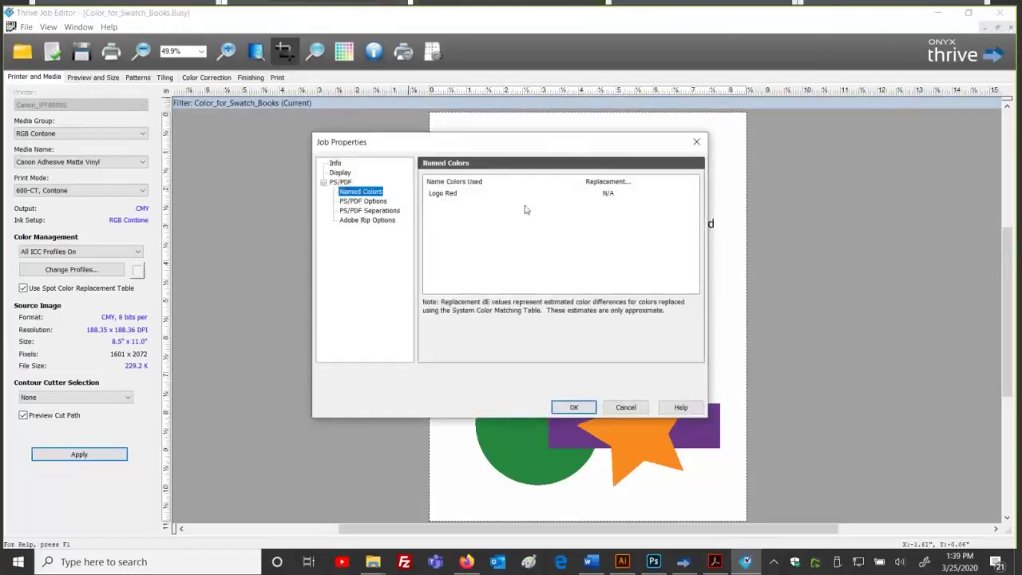
{"action": "left_click", "coordinate": [625, 407]}
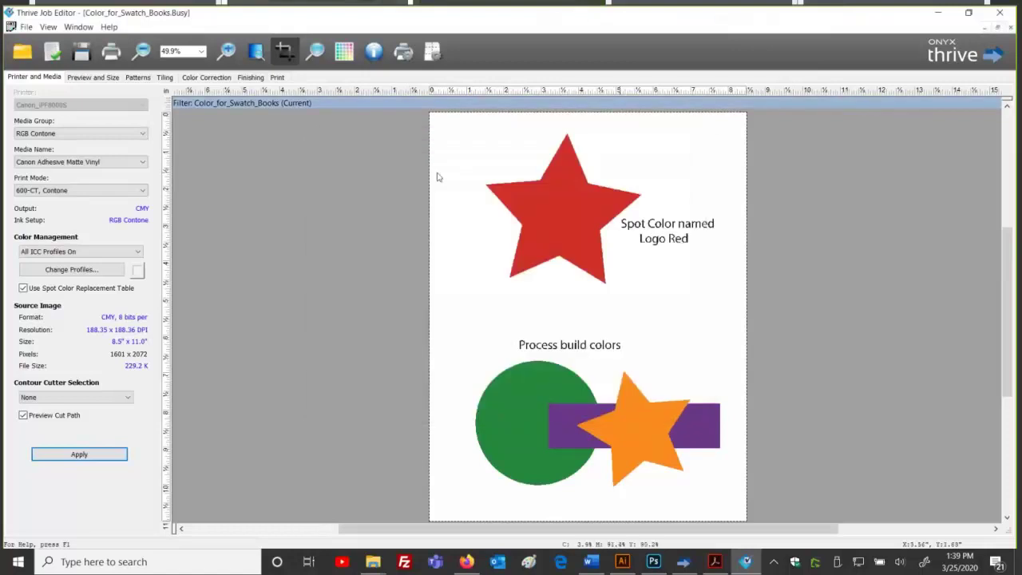
{"action": "left_click", "coordinate": [111, 51]}
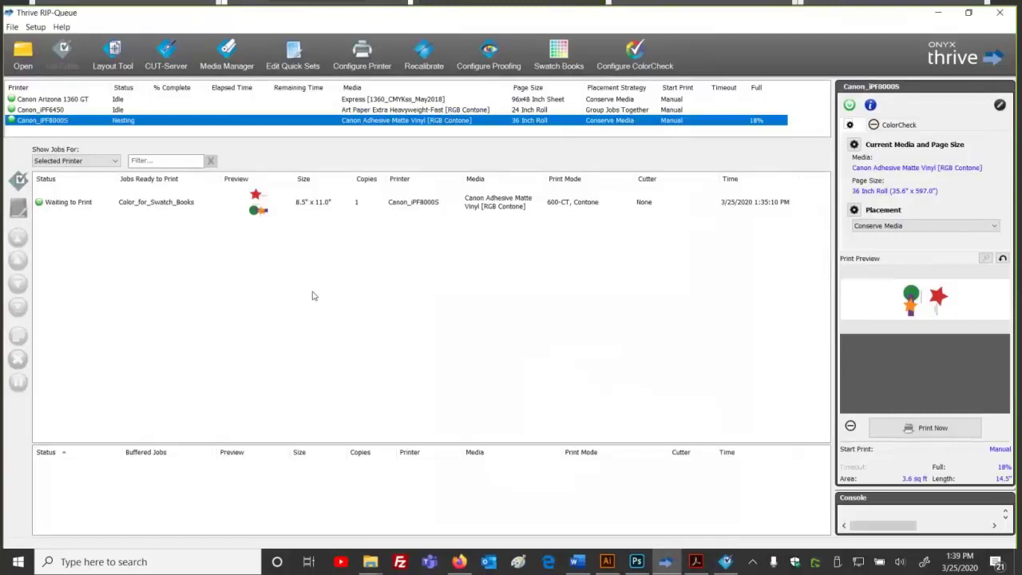
Revisit the ALL ICC ON or OFF slide in Acrobat, and compare it with the Canon_iPF8000S default quick set in RIP-Queue without saving changes.
{"action": "left_click", "coordinate": [695, 561]}
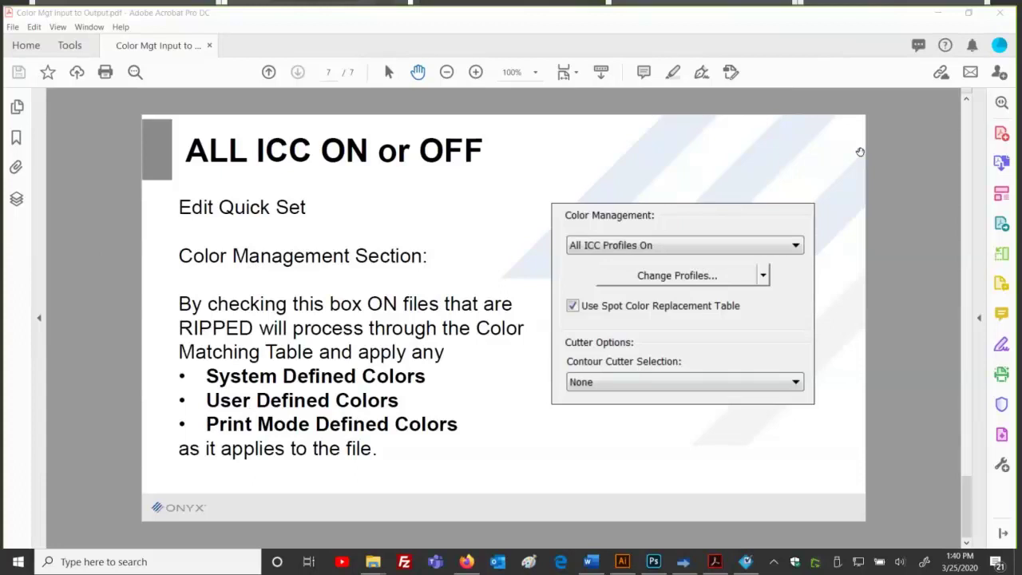
{"action": "key", "text": "alt+Tab"}
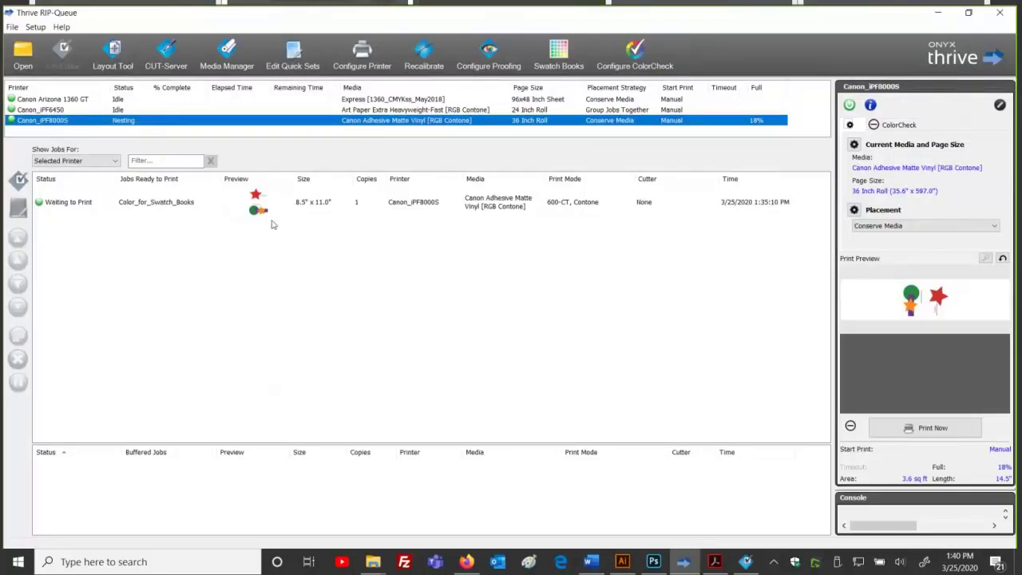
{"action": "left_click", "coordinate": [293, 62]}
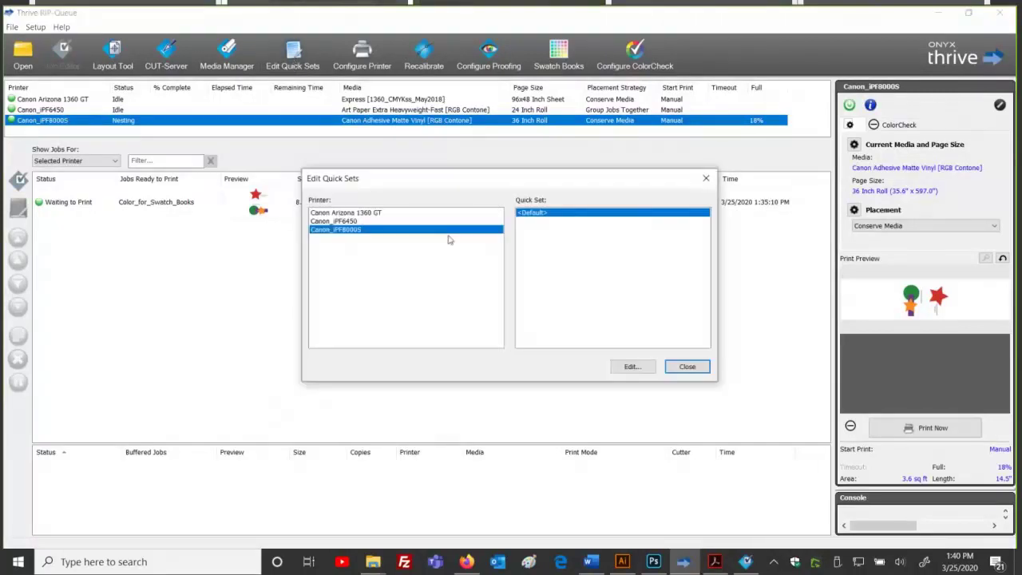
{"action": "left_click", "coordinate": [631, 366]}
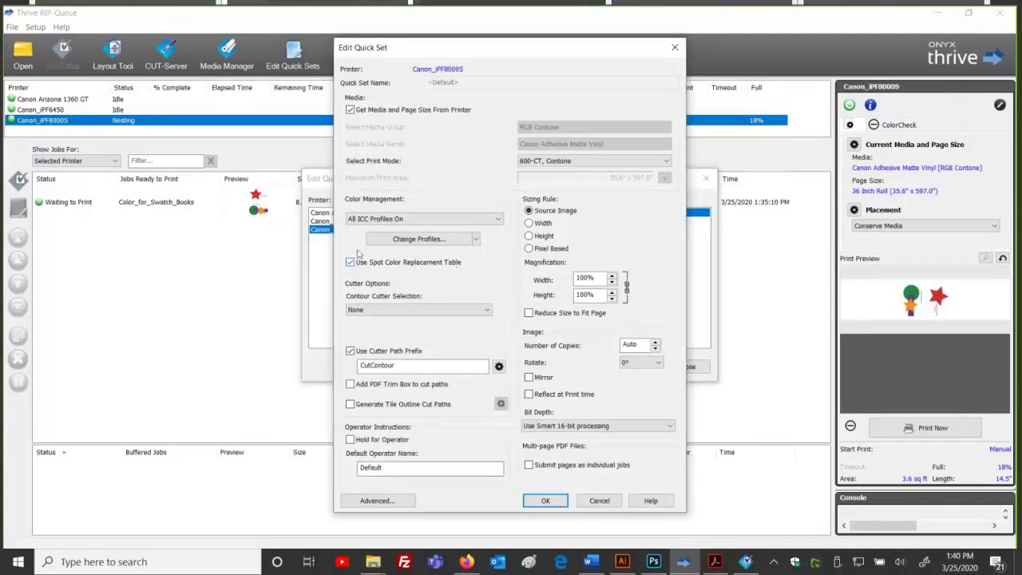
{"action": "left_click", "coordinate": [601, 499]}
{"action": "left_click", "coordinate": [687, 366]}
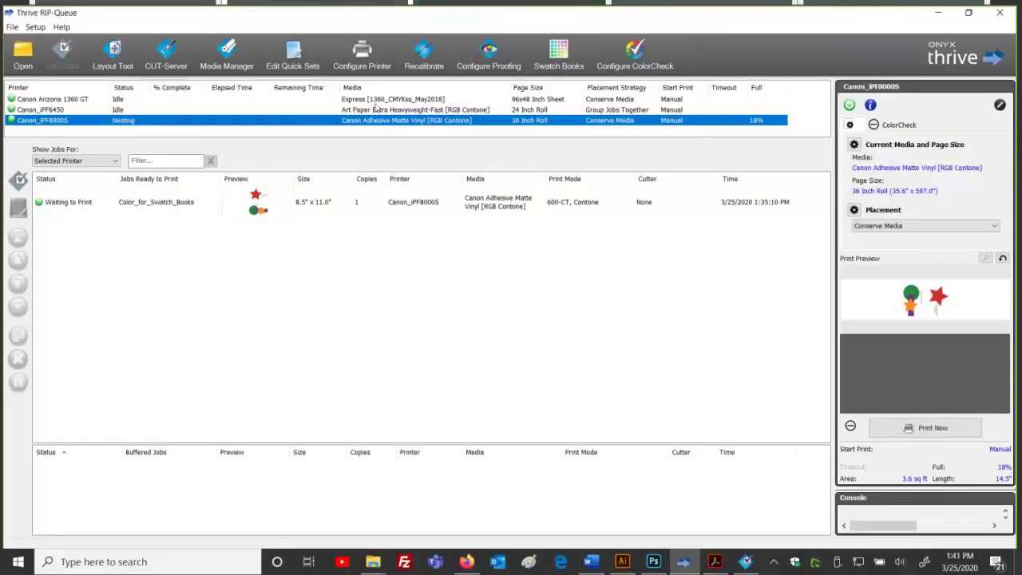
Reopen the Canon_iPF8000S default quick set for editing and set its color management to Recommended G7 Profiles.
{"action": "left_click", "coordinate": [293, 54]}
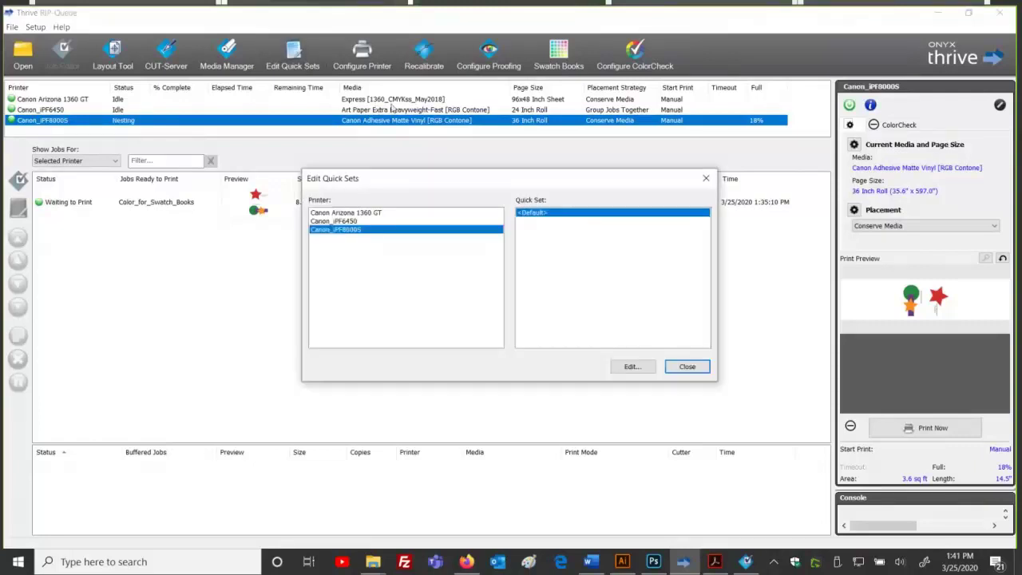
{"action": "left_click", "coordinate": [631, 369]}
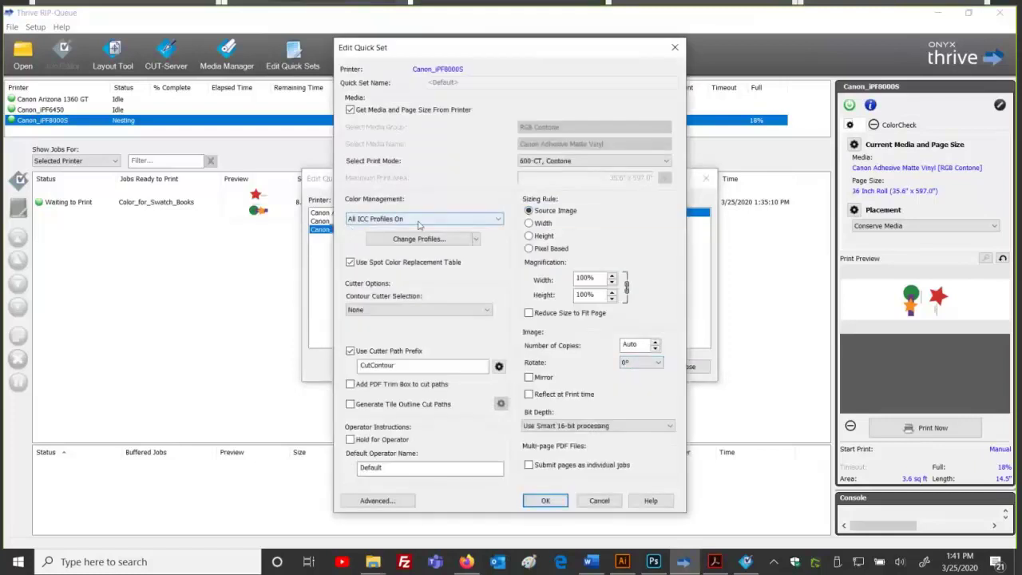
{"action": "left_click", "coordinate": [499, 219]}
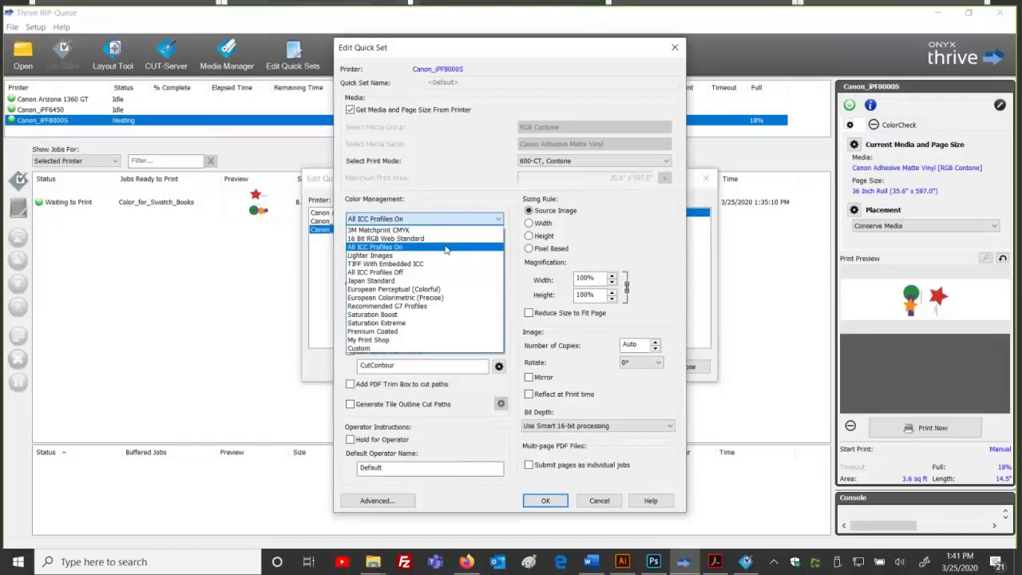
{"action": "left_click", "coordinate": [407, 307]}
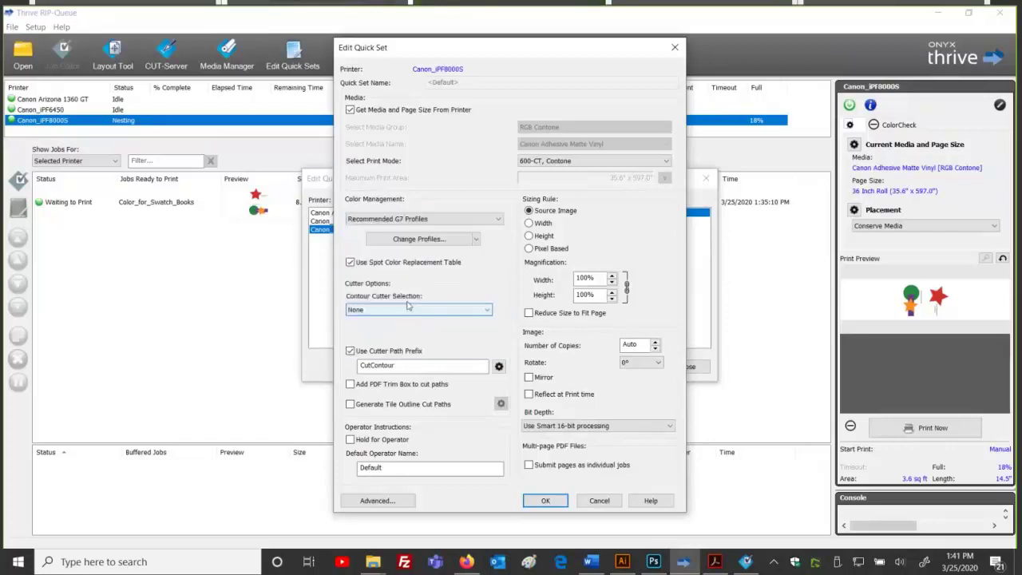
Check the ICC profiles behind Recommended G7 Profiles without changes, and set the quick set's color management to All ICC Profiles On.
{"action": "left_click", "coordinate": [419, 239]}
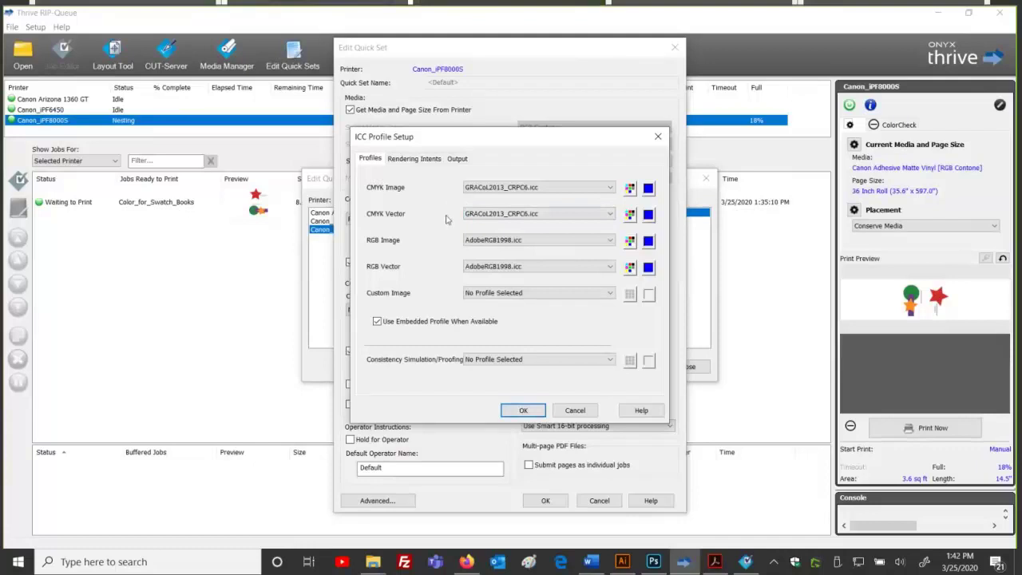
{"action": "left_click", "coordinate": [575, 410]}
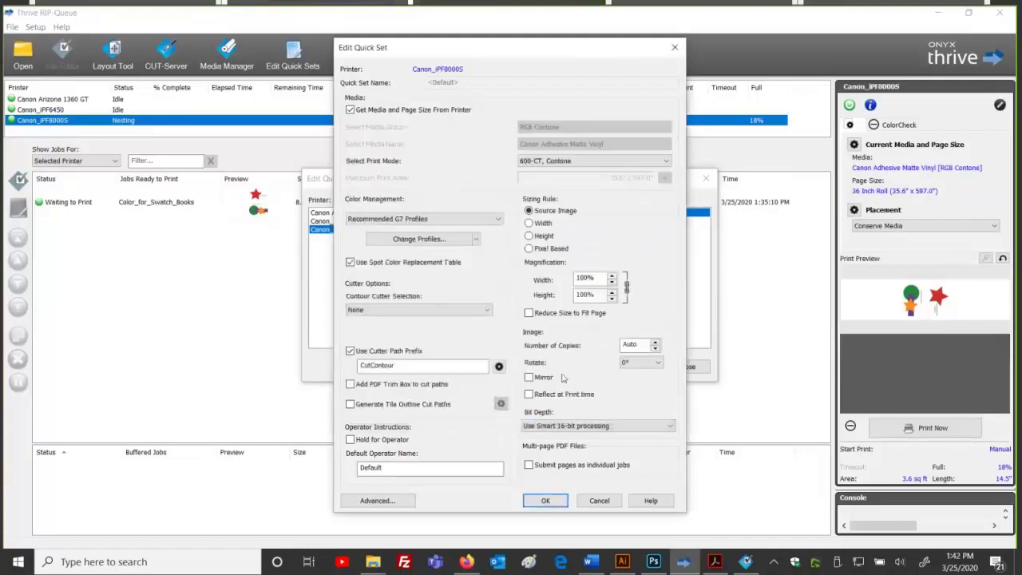
{"action": "left_click", "coordinate": [459, 218]}
{"action": "left_click", "coordinate": [411, 247]}
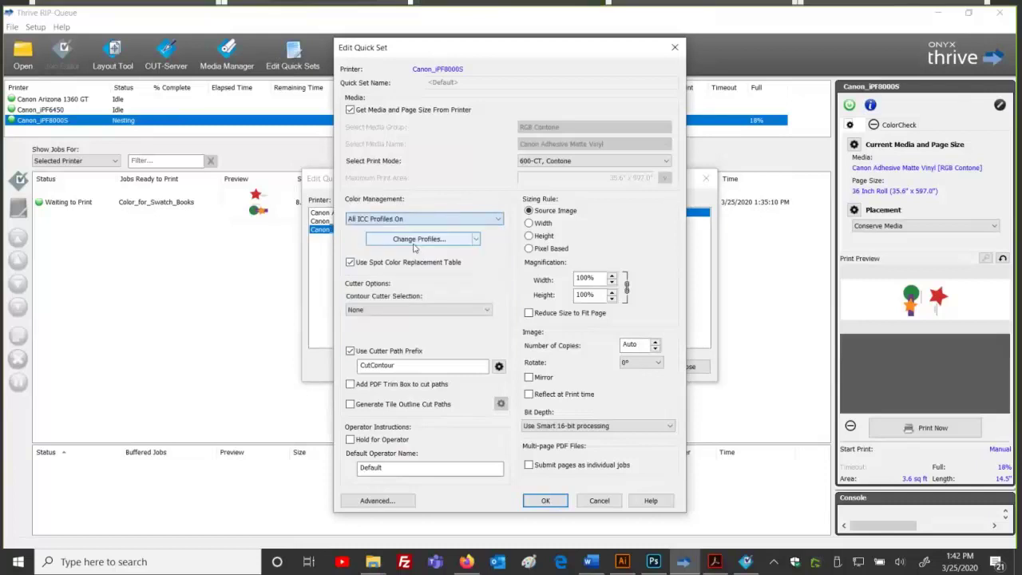
Change both the RGB Image and RGB Vector input profiles to AdobeRGB1998.icc in the ICC Profile Setup.
{"action": "left_click", "coordinate": [431, 240]}
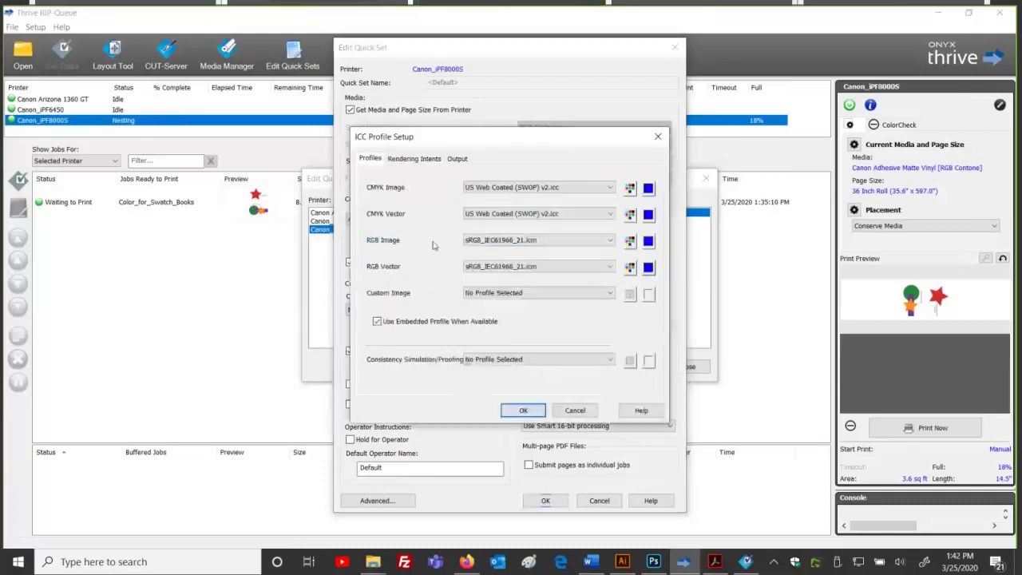
{"action": "left_click", "coordinate": [511, 240]}
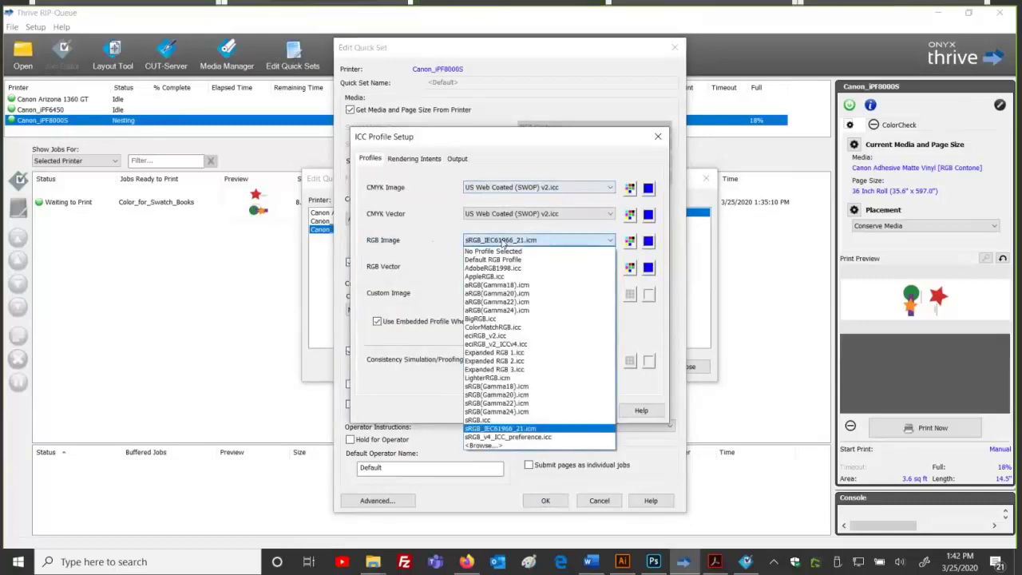
{"action": "left_click", "coordinate": [504, 260]}
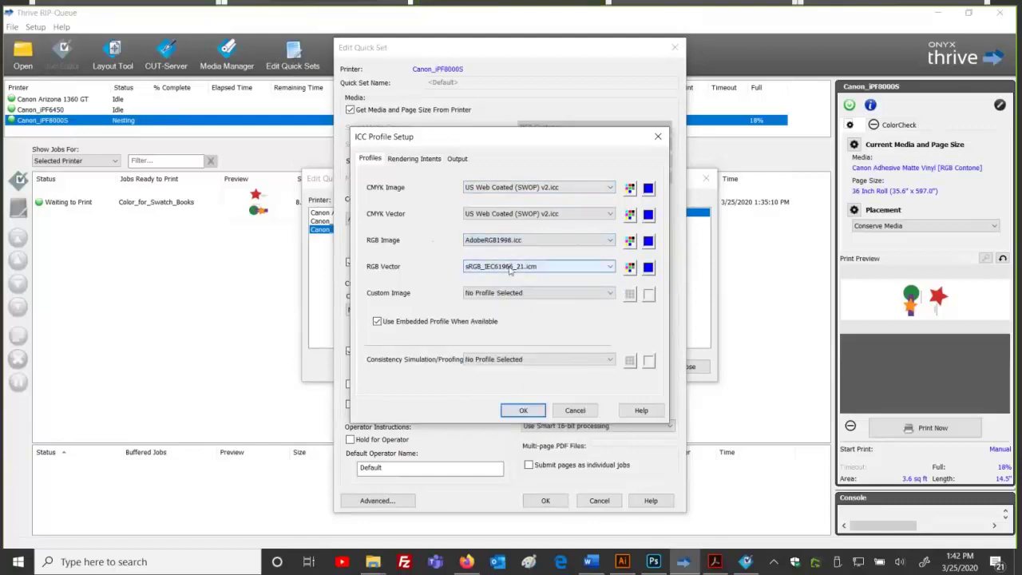
{"action": "left_click", "coordinate": [510, 268]}
{"action": "left_click", "coordinate": [511, 285]}
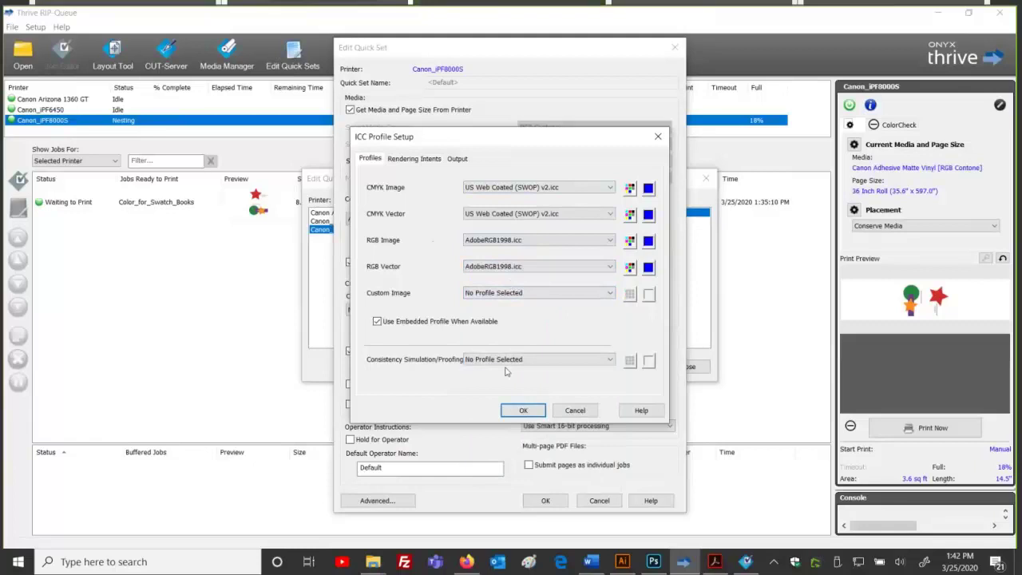
{"action": "left_click", "coordinate": [523, 411]}
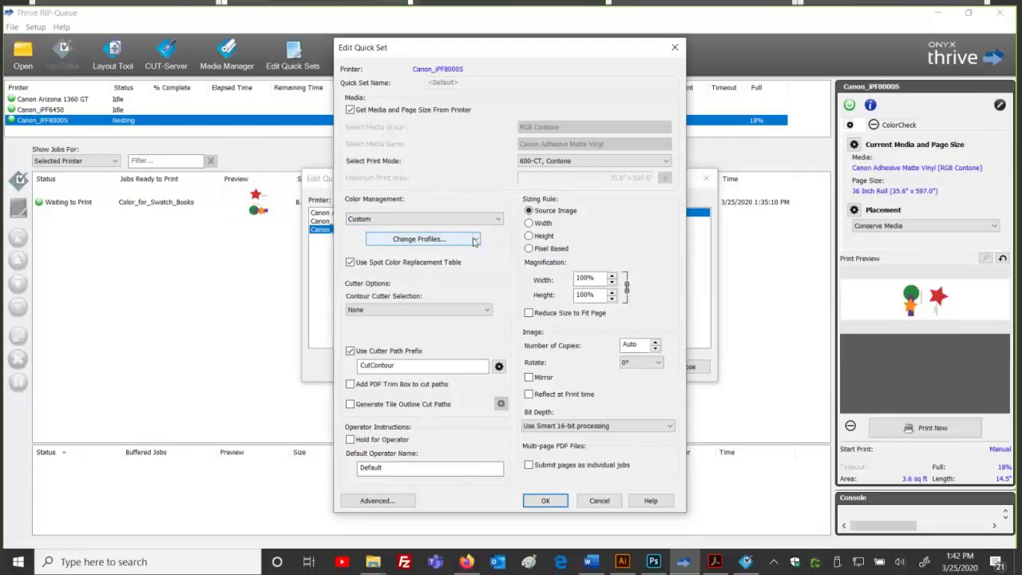
Save the customized profiles as a color management setting named Print Shop 2.
{"action": "left_click", "coordinate": [474, 241]}
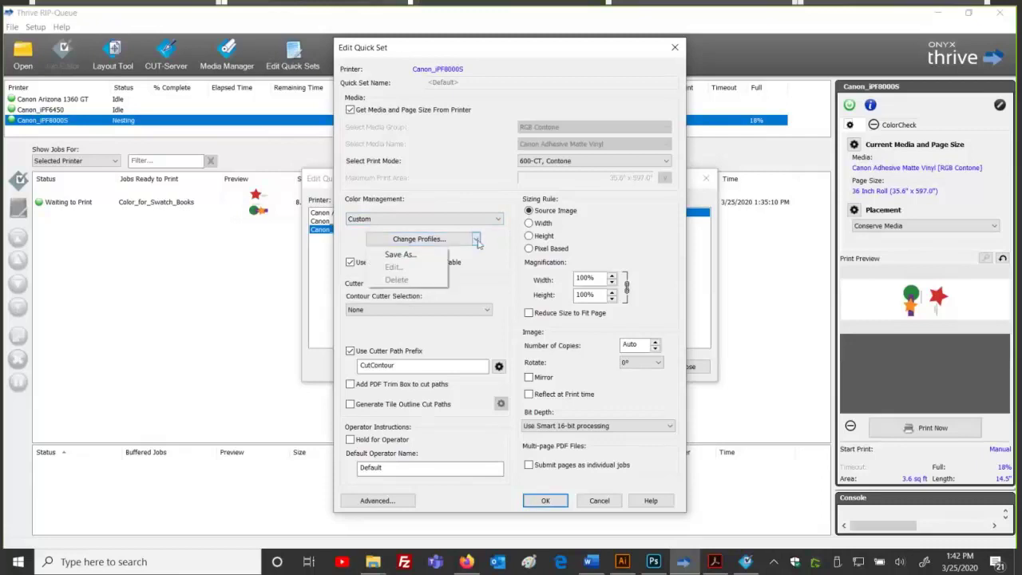
{"action": "left_click", "coordinate": [433, 259]}
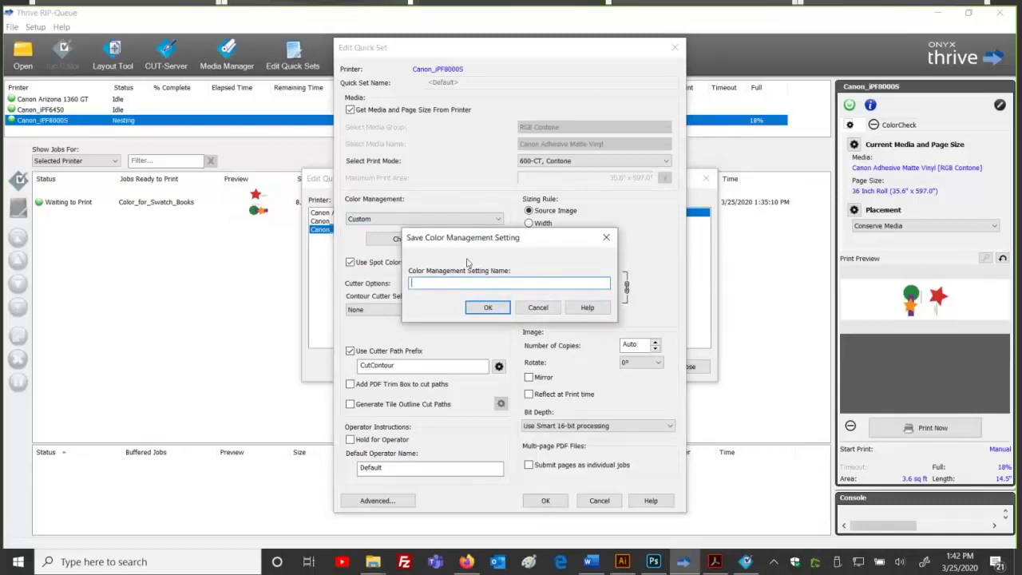
{"action": "type", "text": "Print Shop 2"}
{"action": "left_click", "coordinate": [487, 307]}
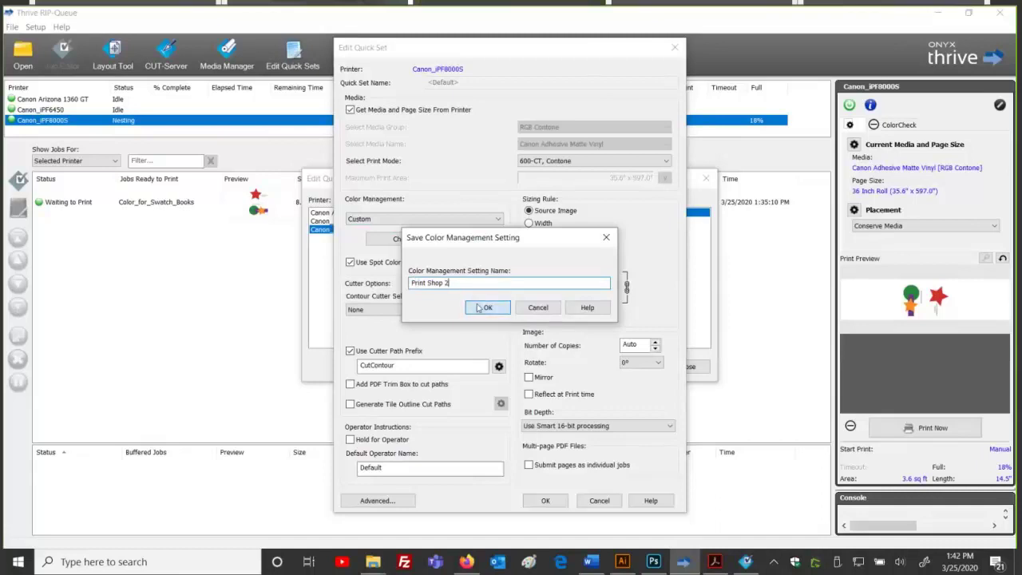
Try a different color management preset from the list and return to Print Shop 2.
{"action": "left_click", "coordinate": [375, 219]}
{"action": "left_click", "coordinate": [357, 224]}
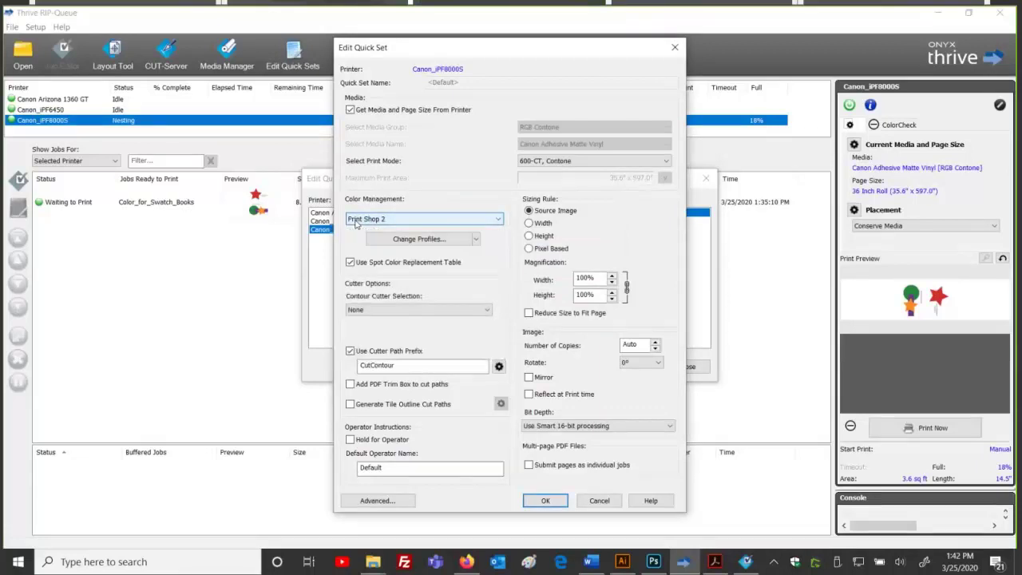
{"action": "left_click", "coordinate": [429, 219]}
{"action": "left_click", "coordinate": [419, 244]}
{"action": "left_click", "coordinate": [485, 218]}
{"action": "left_click", "coordinate": [402, 350]}
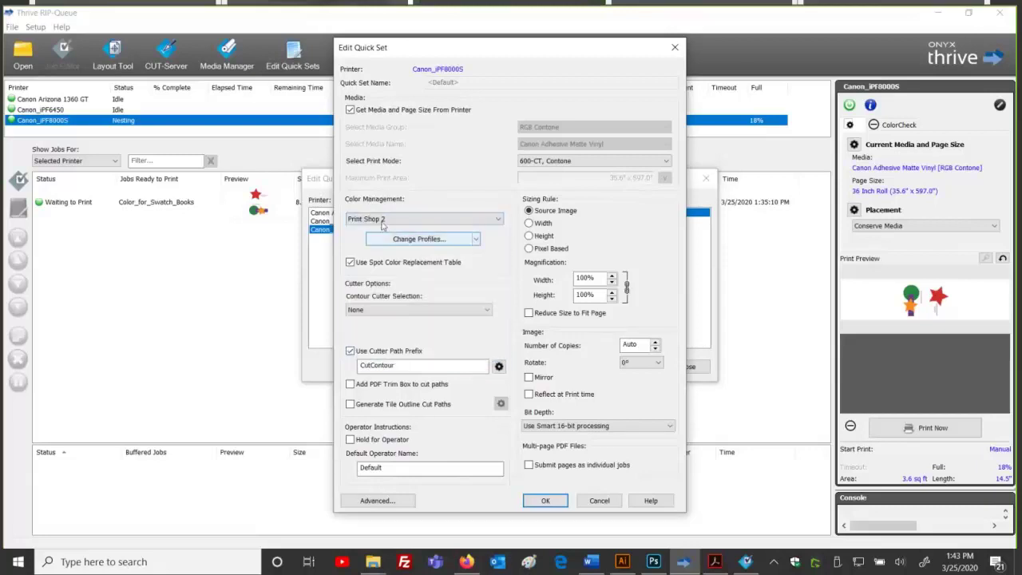
Review the CMYK and RGB input profiles stored in Print Shop 2 without changing them.
{"action": "left_click", "coordinate": [445, 236]}
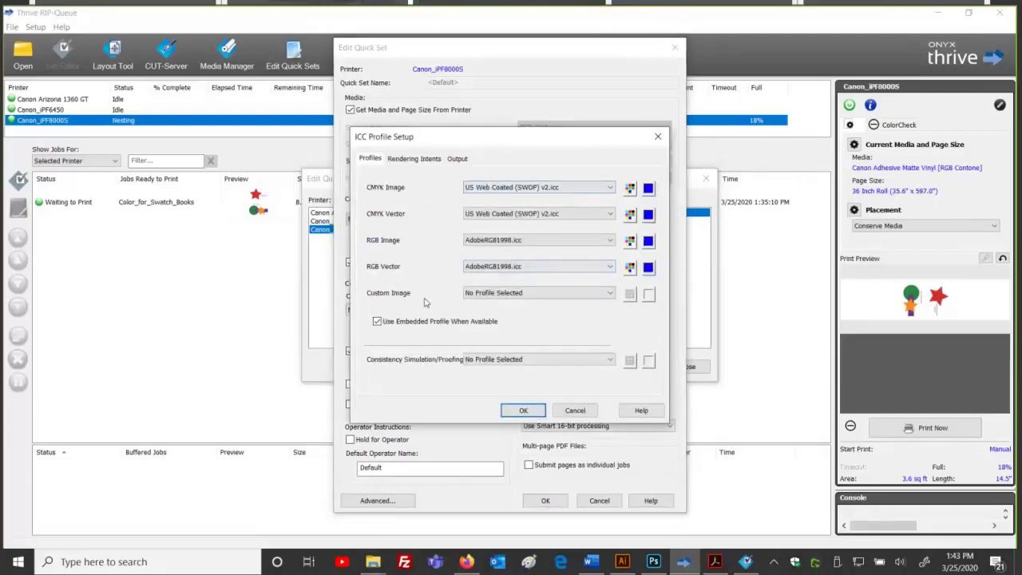
{"action": "left_click", "coordinate": [573, 410]}
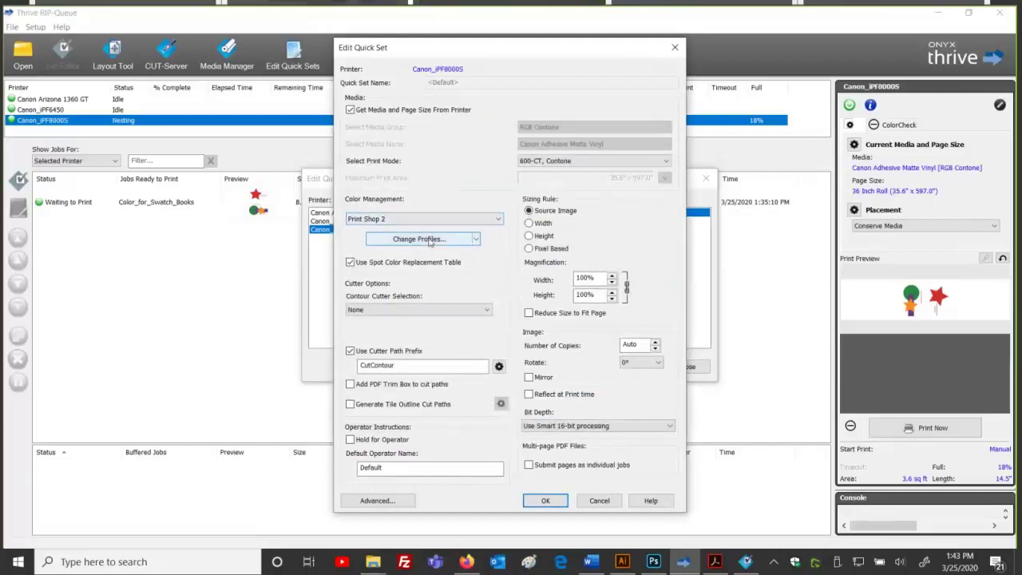
{"action": "left_click", "coordinate": [429, 241]}
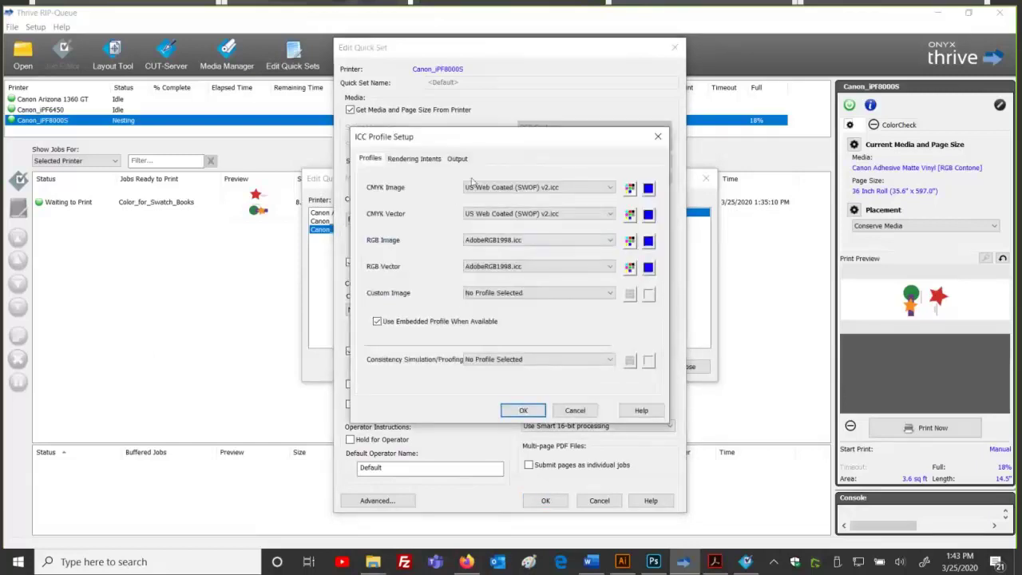
{"action": "left_click", "coordinate": [563, 412]}
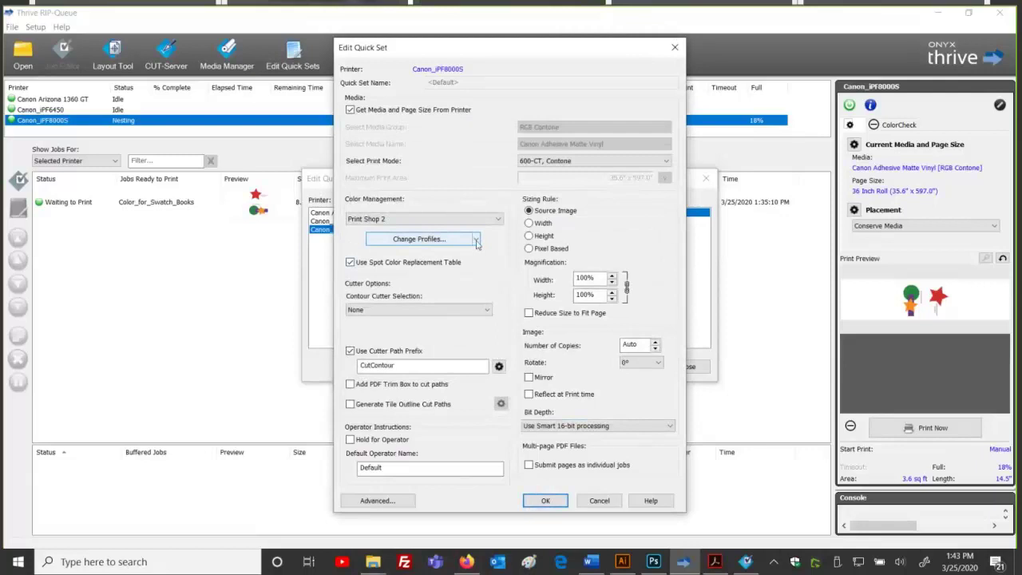
Look over the save, edit and delete options for Print Shop 2 and the list of available color management presets.
{"action": "left_click", "coordinate": [476, 239]}
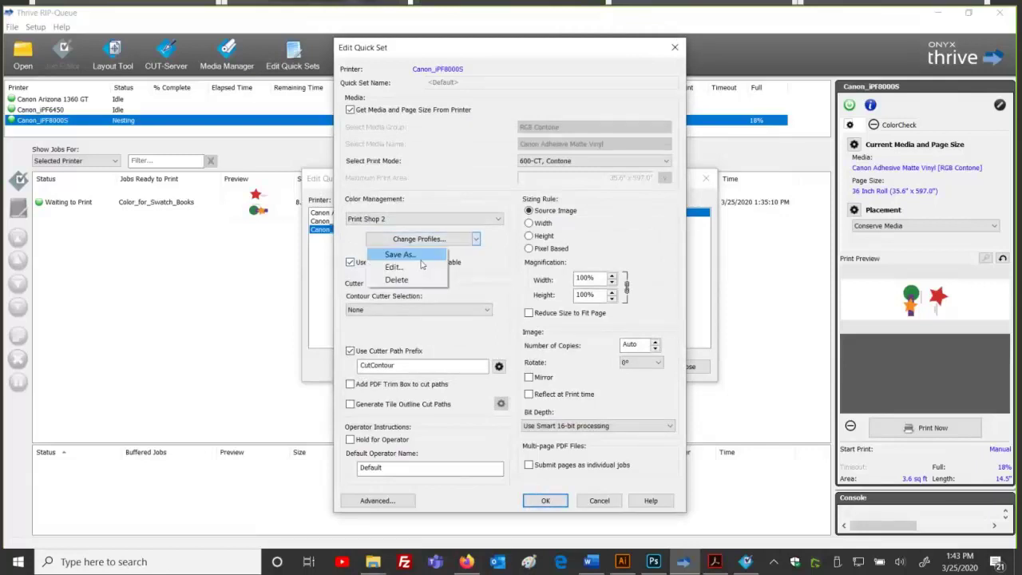
{"action": "left_click", "coordinate": [470, 275]}
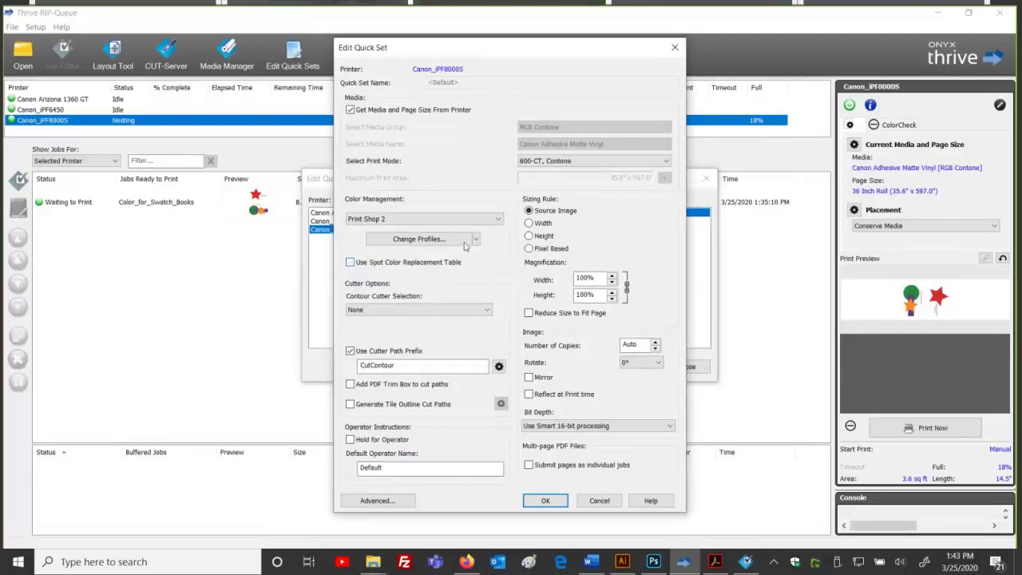
{"action": "left_click", "coordinate": [403, 260]}
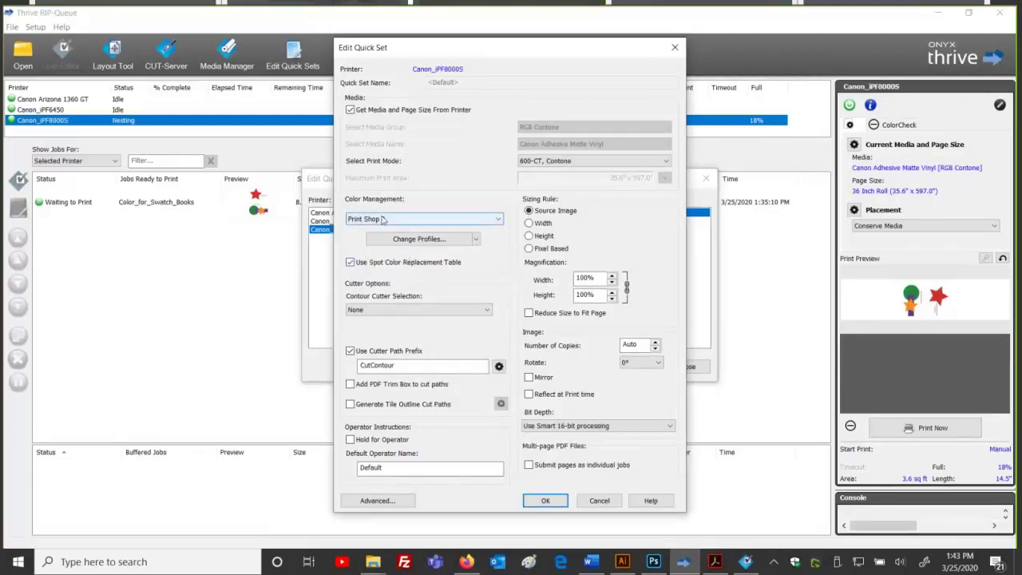
{"action": "left_click", "coordinate": [382, 220]}
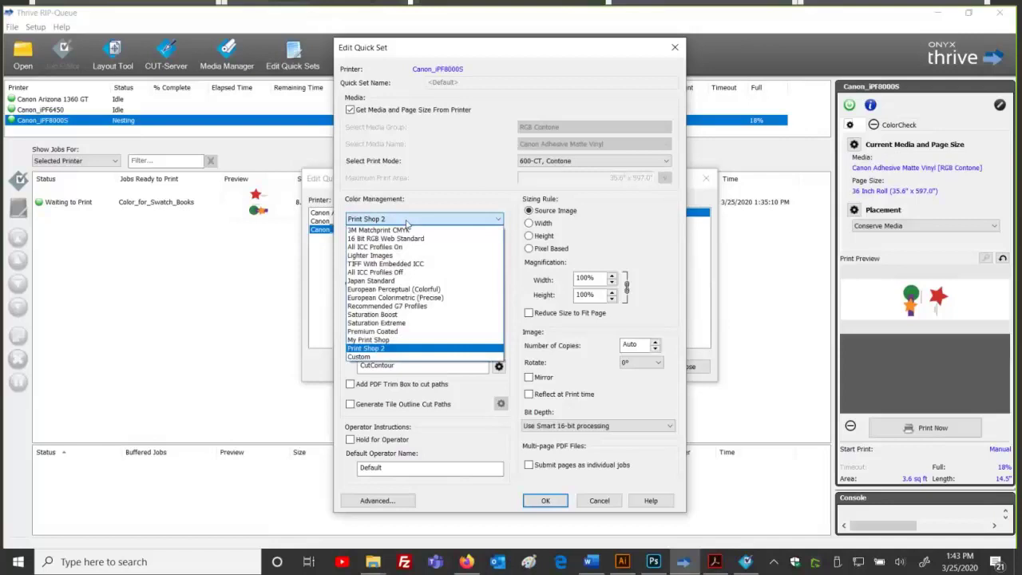
{"action": "left_click", "coordinate": [407, 223]}
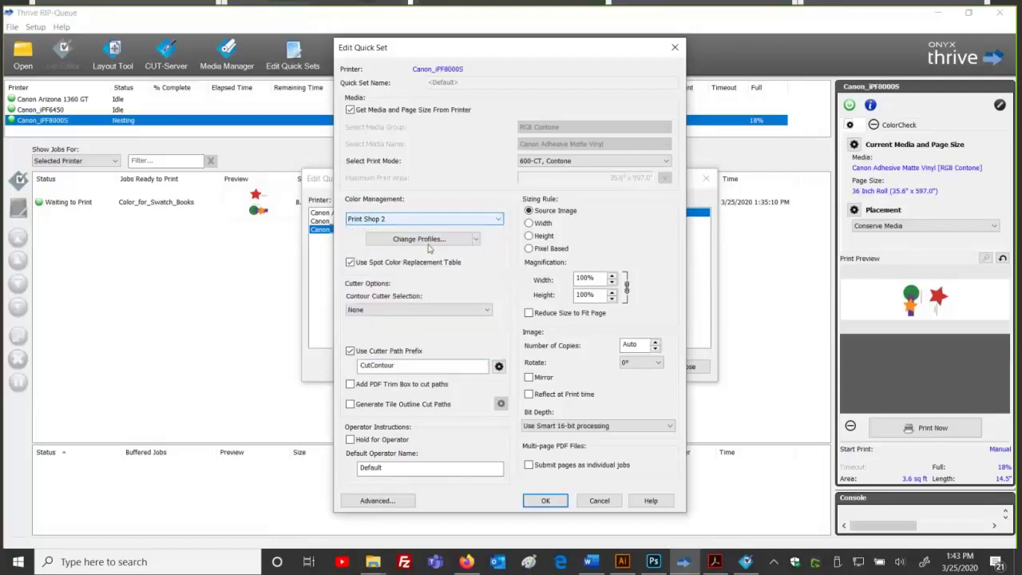
Compare the Profiles and Rendering Intents settings of Print Shop 2, and close the quick set without saving changes.
{"action": "left_click", "coordinate": [418, 239]}
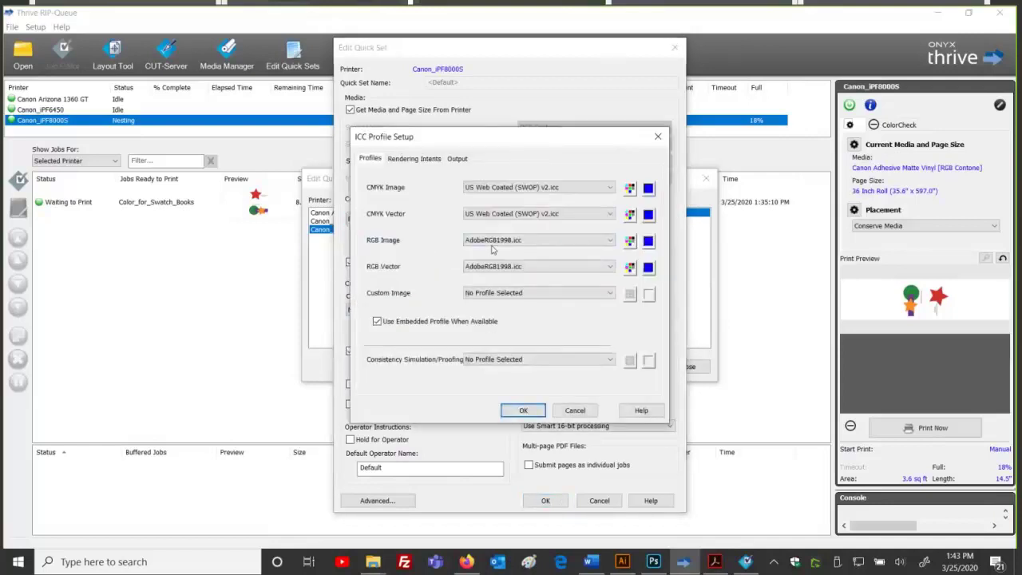
{"action": "left_click", "coordinate": [407, 158]}
{"action": "left_click", "coordinate": [370, 158]}
{"action": "left_click", "coordinate": [403, 158]}
{"action": "left_click", "coordinate": [372, 158]}
{"action": "left_click", "coordinate": [409, 158]}
{"action": "left_click", "coordinate": [372, 159]}
{"action": "left_click", "coordinate": [378, 323]}
{"action": "left_click", "coordinate": [588, 412]}
{"action": "left_click", "coordinate": [599, 500]}
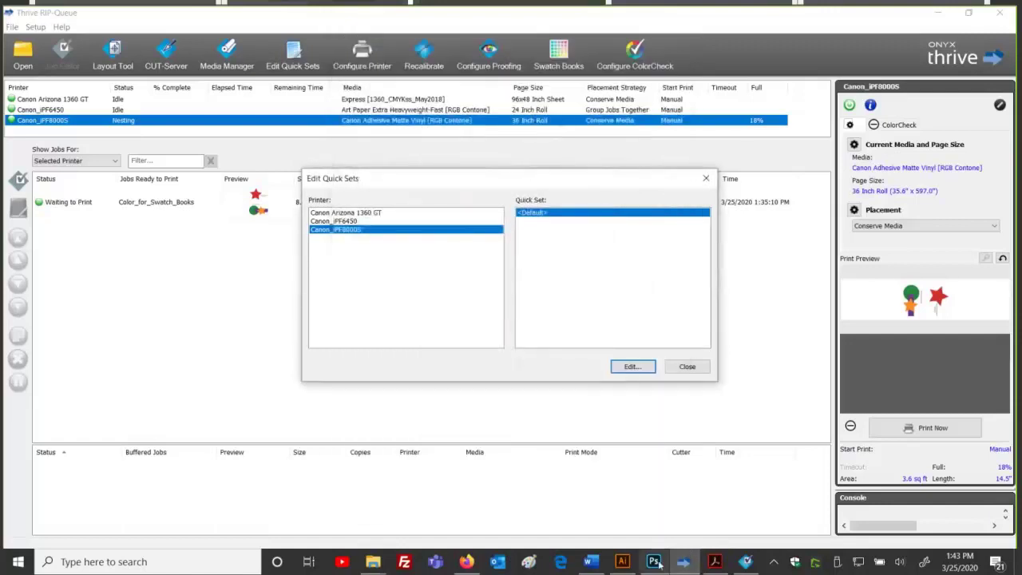
Switch to Photoshop and review the working spaces and policies in Color Settings without changing them.
{"action": "left_click", "coordinate": [655, 562]}
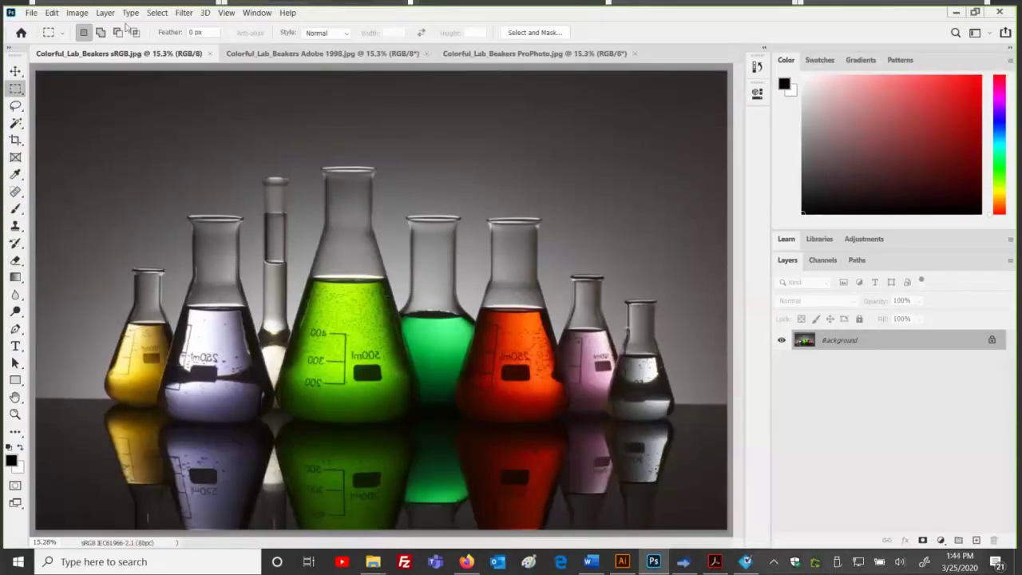
{"action": "left_click", "coordinate": [52, 13]}
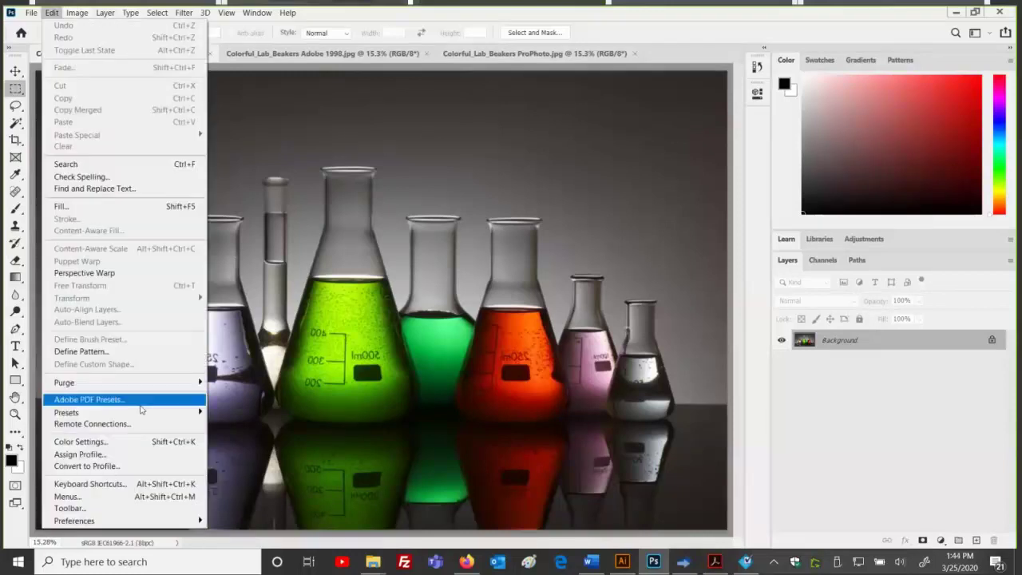
{"action": "left_click", "coordinate": [127, 442]}
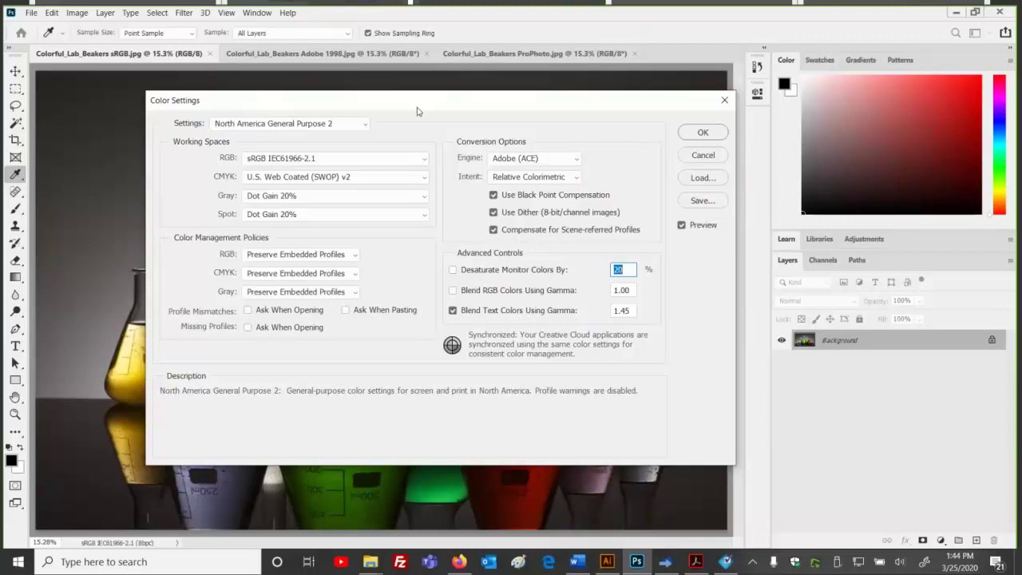
{"action": "left_click", "coordinate": [681, 161]}
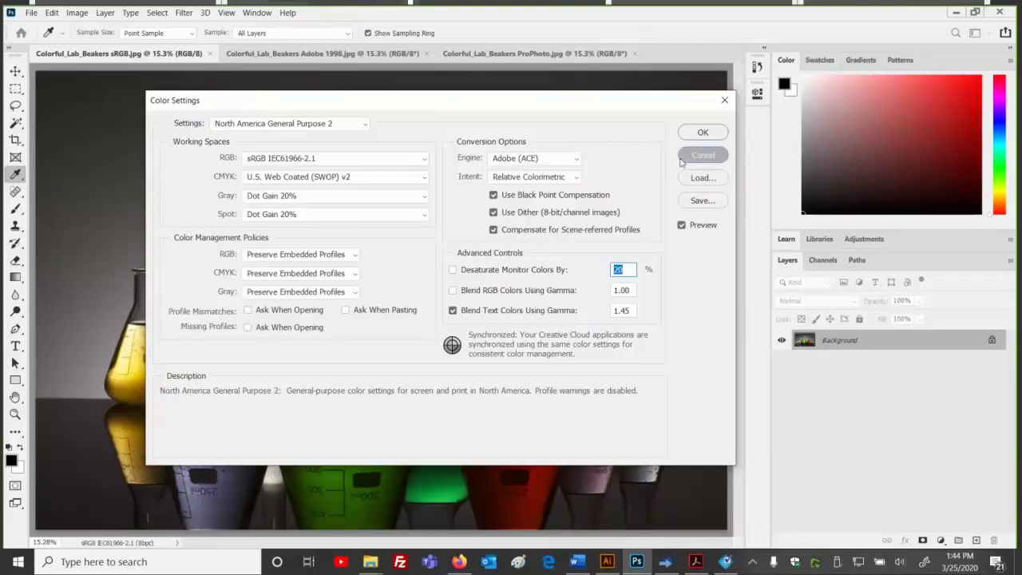
Check which color profiles a new document uses in RGB Color and CMYK Color modes, without creating the document.
{"action": "left_click", "coordinate": [36, 14]}
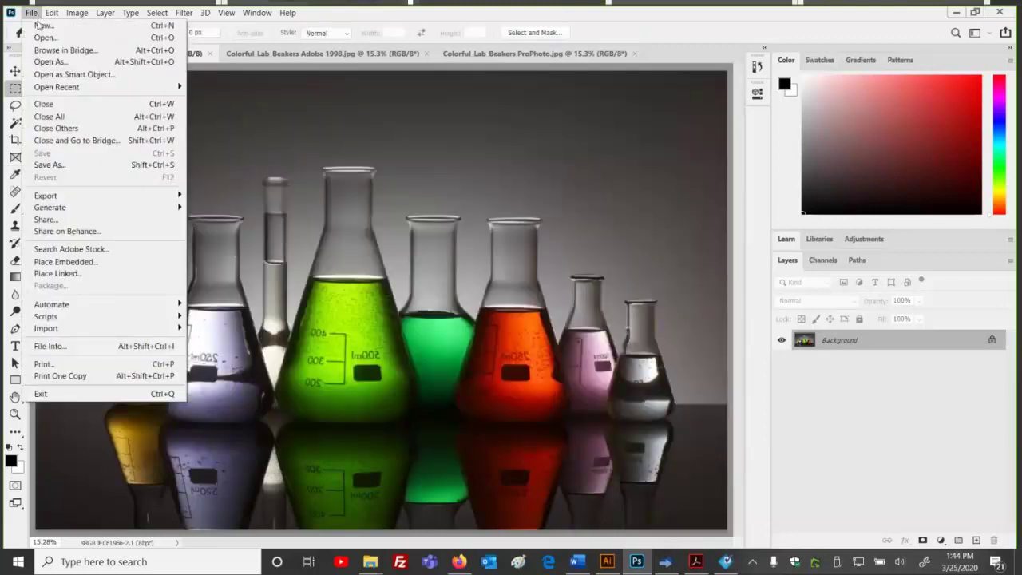
{"action": "left_click", "coordinate": [42, 26]}
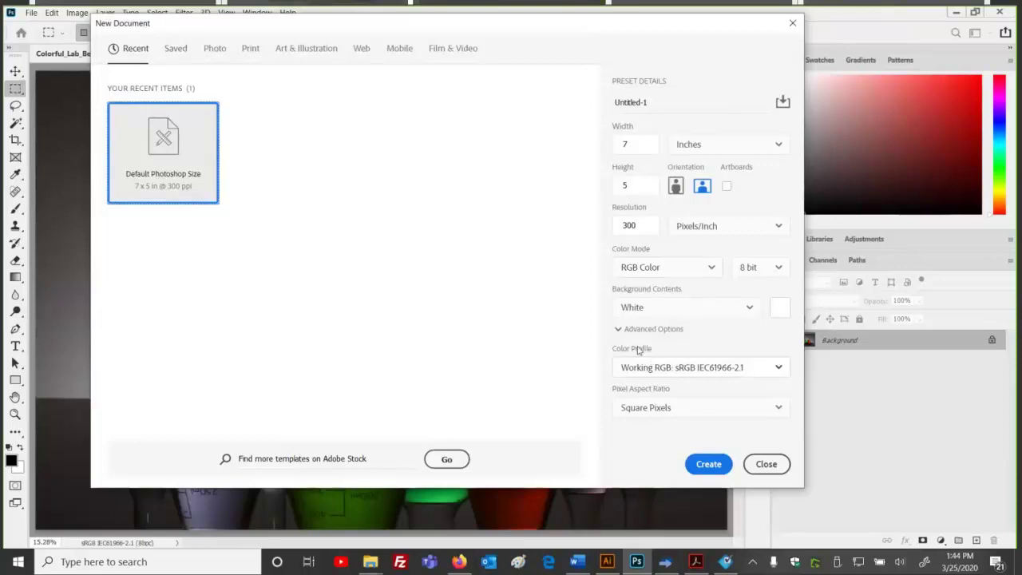
{"action": "left_click", "coordinate": [712, 270]}
{"action": "left_click", "coordinate": [676, 361]}
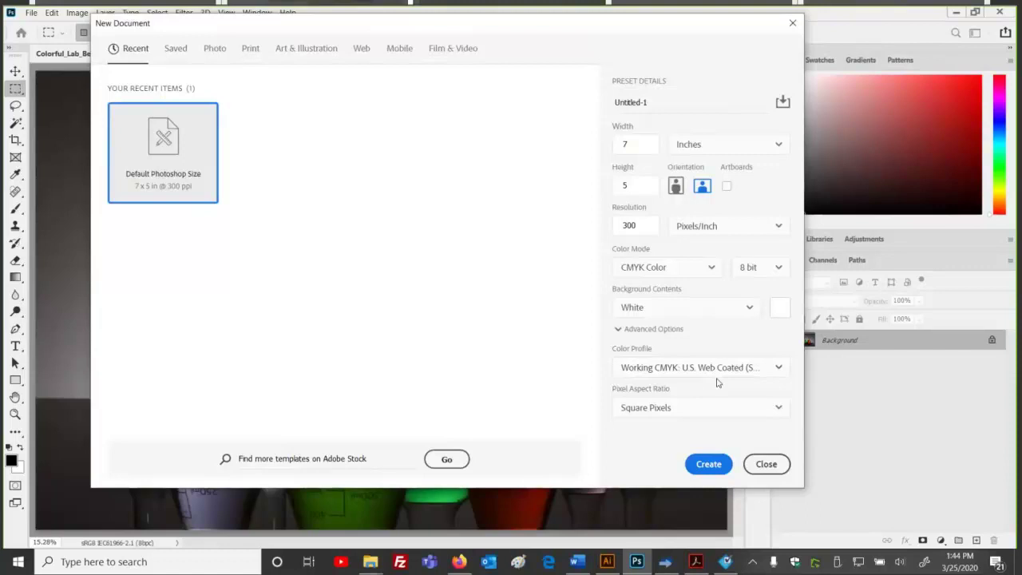
{"action": "left_click", "coordinate": [762, 467]}
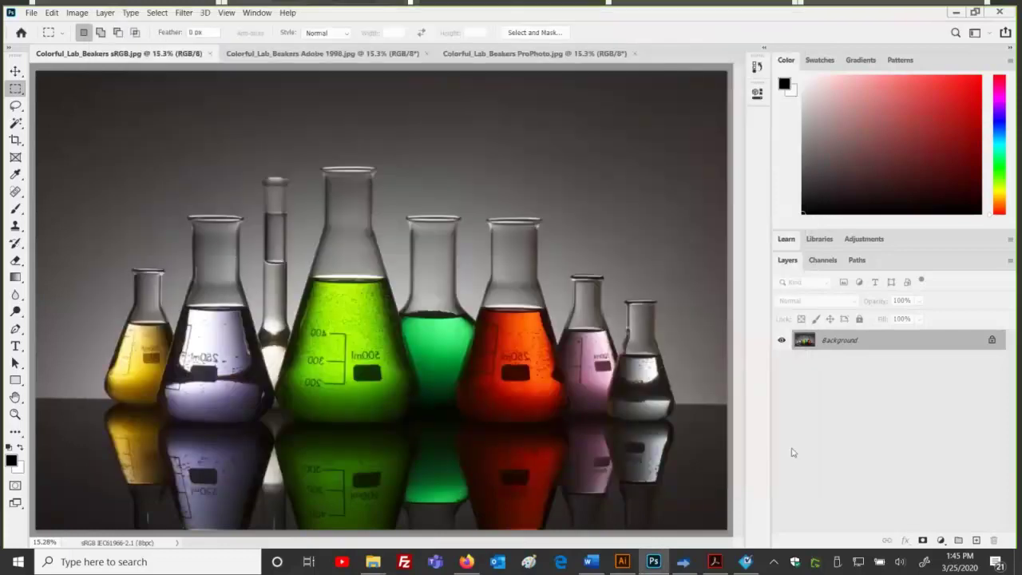
In Color Settings, enable Ask When Opening and Ask When Pasting for profile mismatches, and Ask When Opening for missing profiles.
{"action": "left_click", "coordinate": [51, 13]}
{"action": "left_click", "coordinate": [128, 444]}
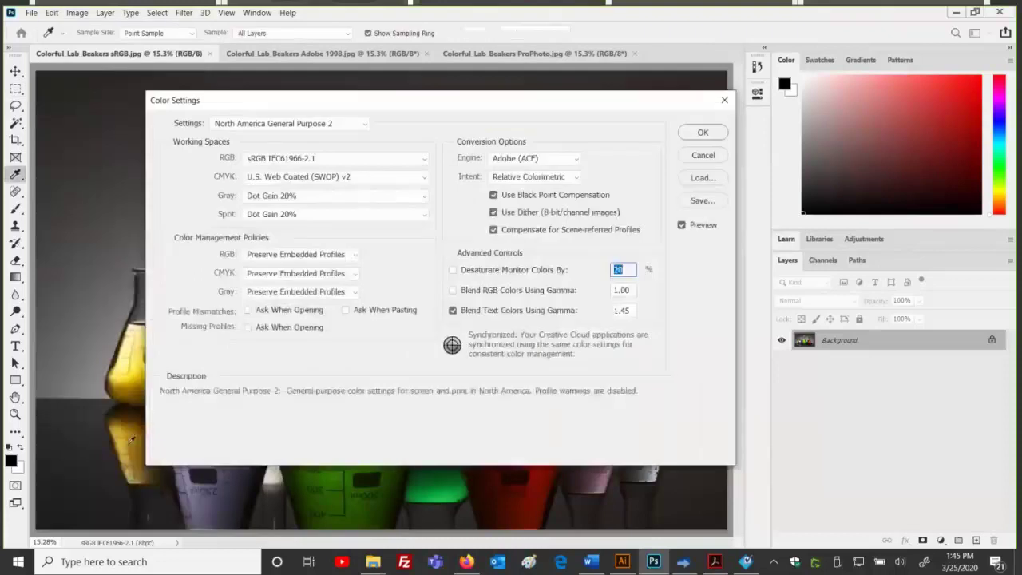
{"action": "left_click", "coordinate": [249, 310]}
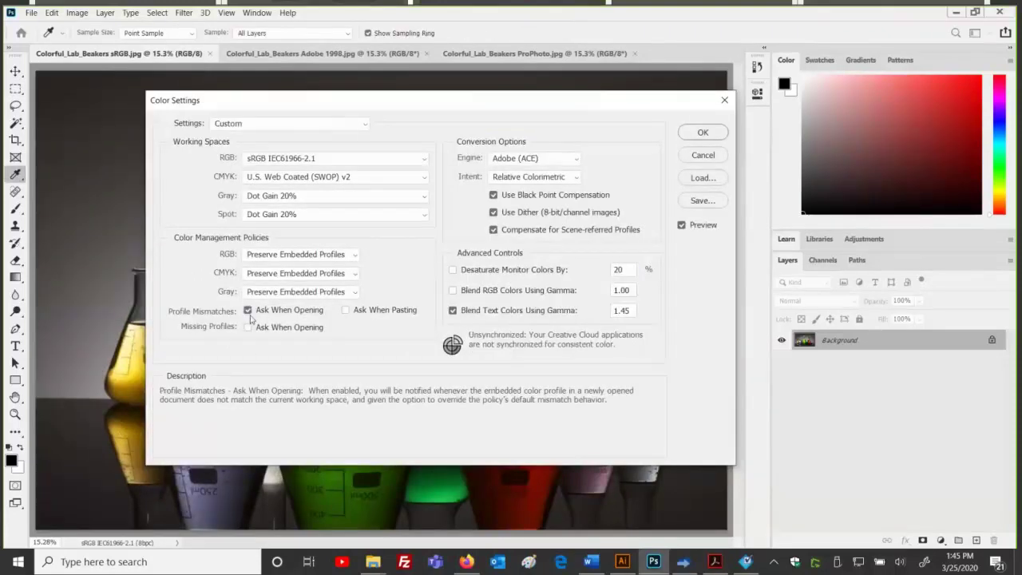
{"action": "left_click", "coordinate": [248, 328]}
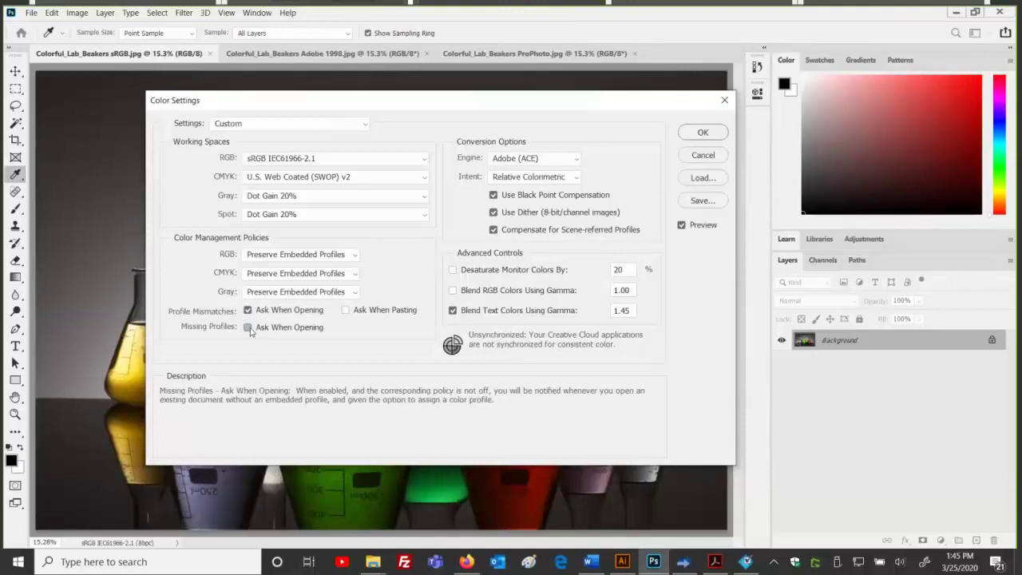
{"action": "left_click", "coordinate": [345, 310]}
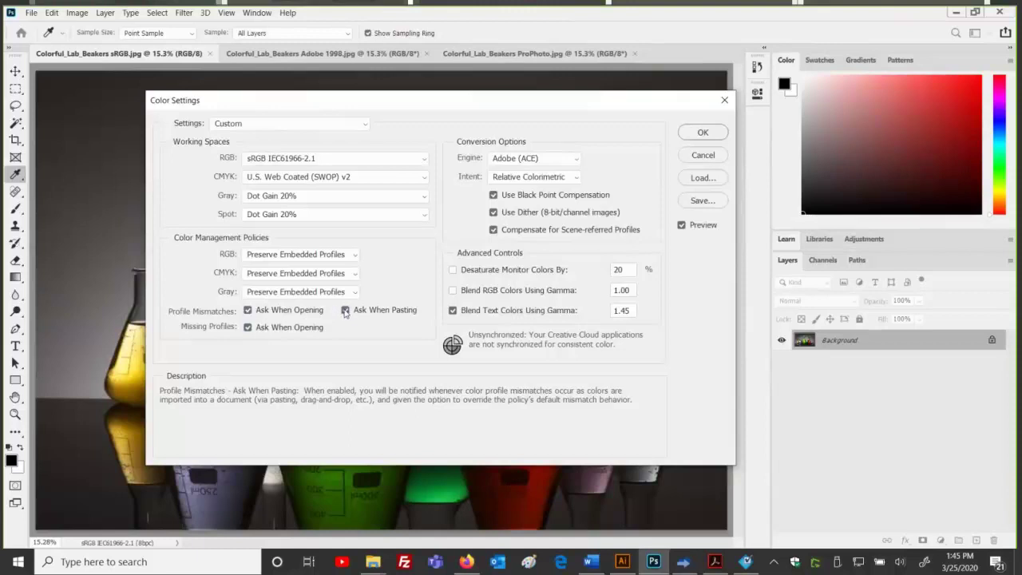
{"action": "left_click", "coordinate": [700, 133]}
{"action": "key", "text": "m"}
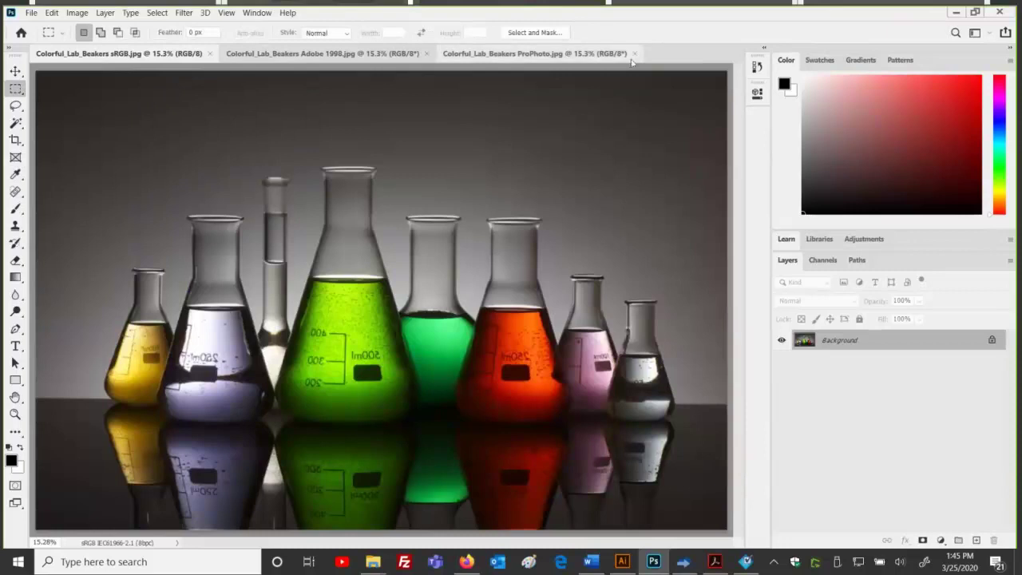
Close Colorful_Lab_Beakers ProPhoto.jpg and reopen it from the Training_Images folder in C:\Thrive19\Samples.
{"action": "left_click", "coordinate": [637, 54]}
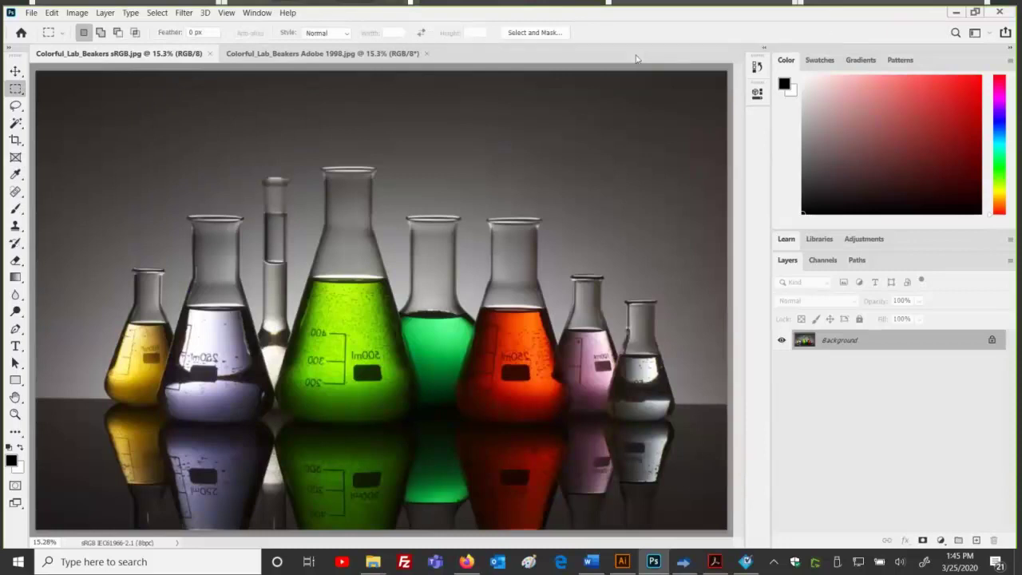
{"action": "left_click", "coordinate": [31, 13]}
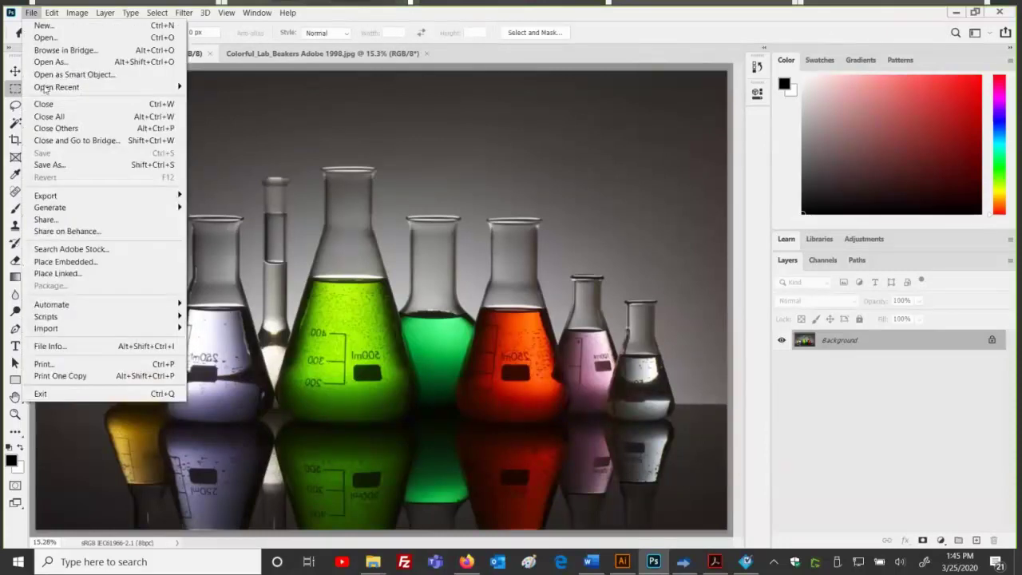
{"action": "left_click", "coordinate": [44, 37]}
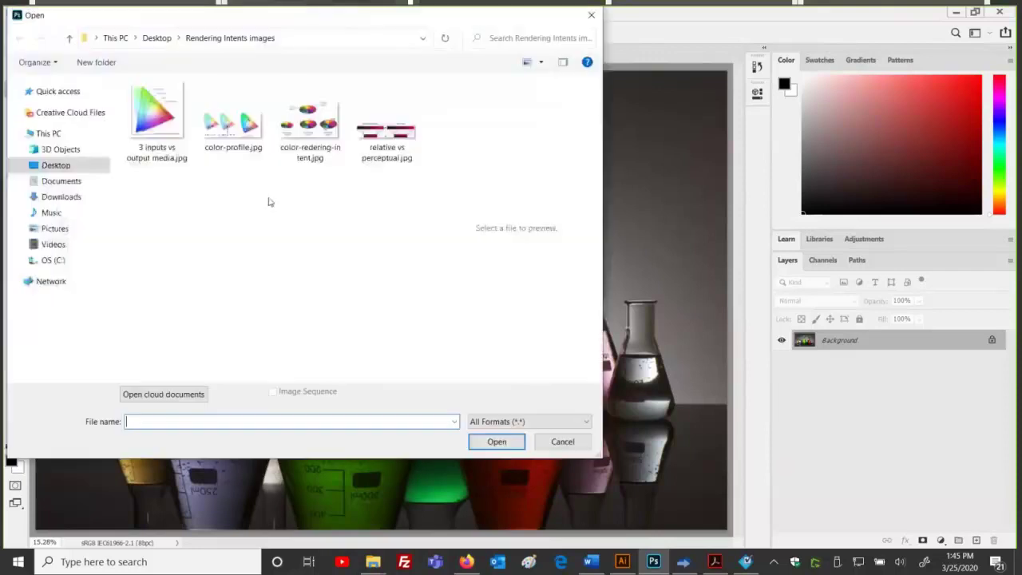
{"action": "left_click", "coordinate": [56, 260]}
{"action": "double_click", "coordinate": [162, 289]}
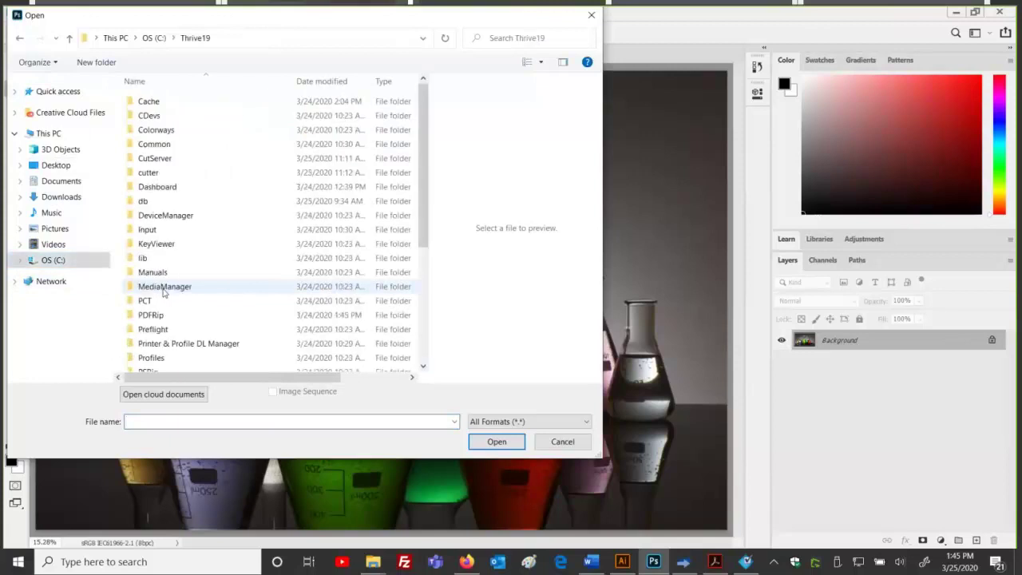
{"action": "scroll", "coordinate": [159, 355], "scroll_direction": "down", "scroll_amount": 2}
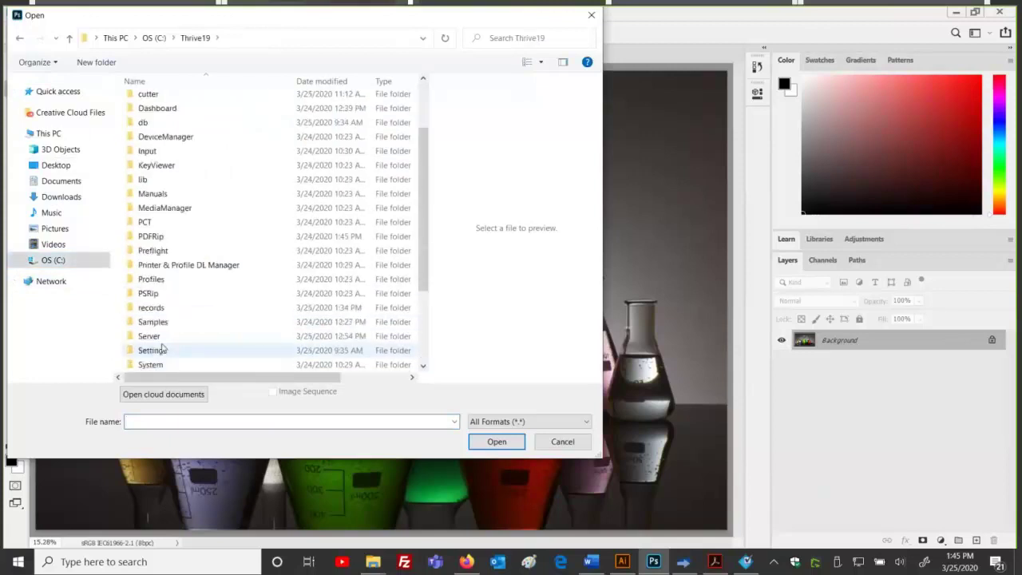
{"action": "double_click", "coordinate": [163, 325]}
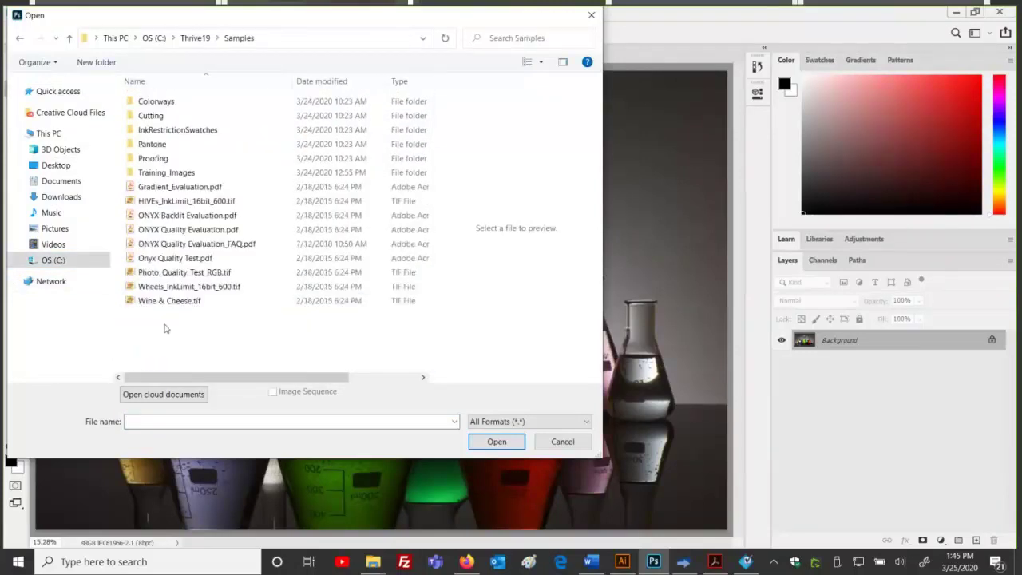
{"action": "double_click", "coordinate": [206, 173]}
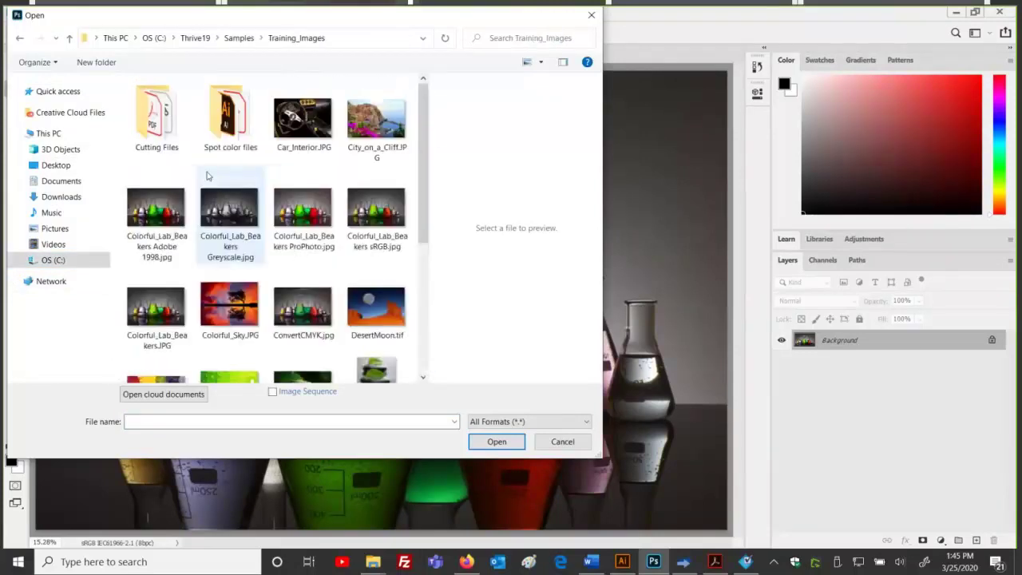
{"action": "left_click", "coordinate": [313, 233]}
{"action": "left_click", "coordinate": [492, 444]}
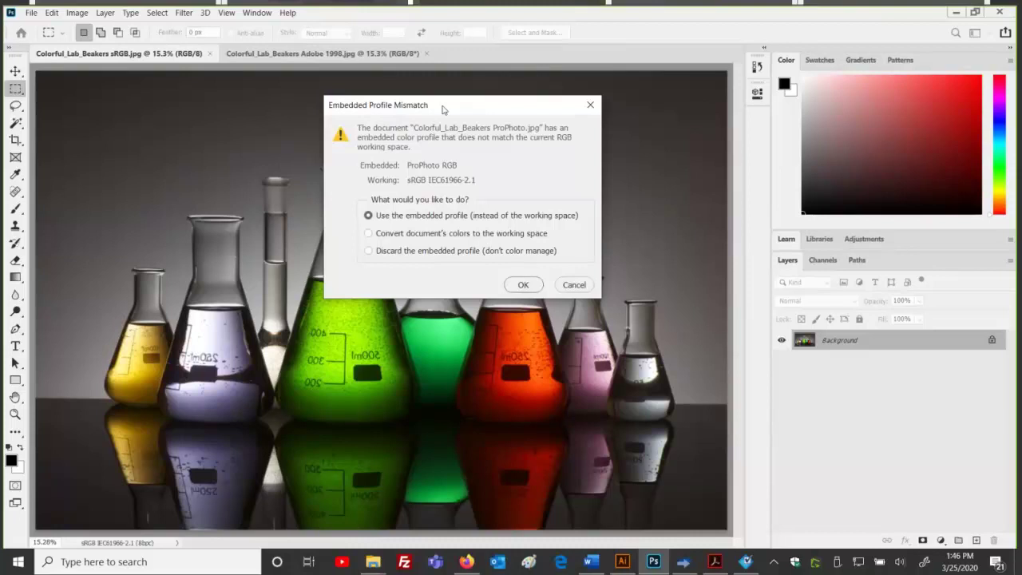
Compare the embedded profile mismatch choices, open the image using its embedded profile, and fit it to the window.
{"action": "left_click", "coordinate": [368, 235]}
{"action": "left_click", "coordinate": [368, 252]}
{"action": "left_click", "coordinate": [369, 216]}
{"action": "left_click", "coordinate": [368, 233]}
{"action": "left_click", "coordinate": [368, 218]}
{"action": "left_click", "coordinate": [516, 289]}
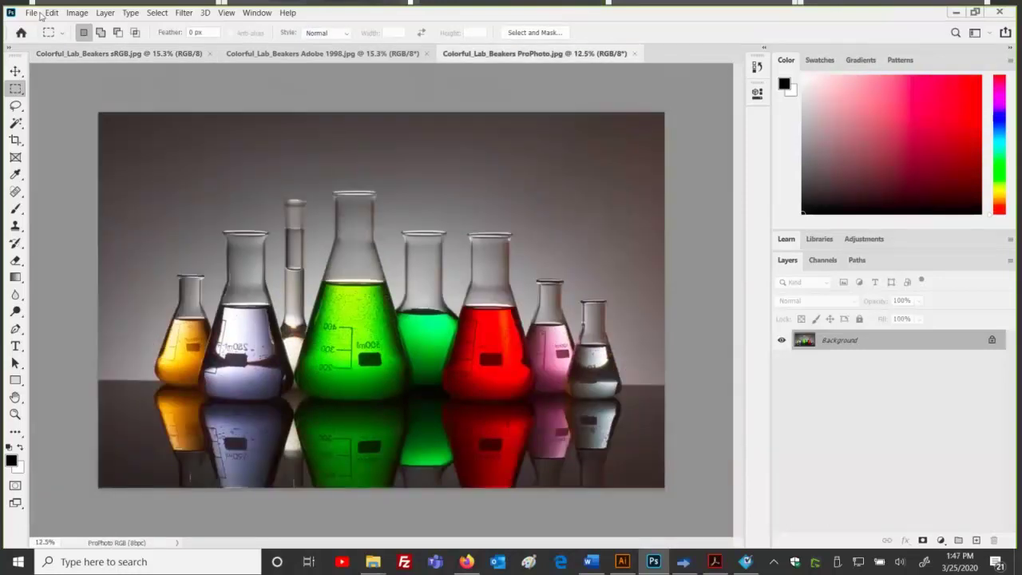
{"action": "key", "text": "ctrl+0"}
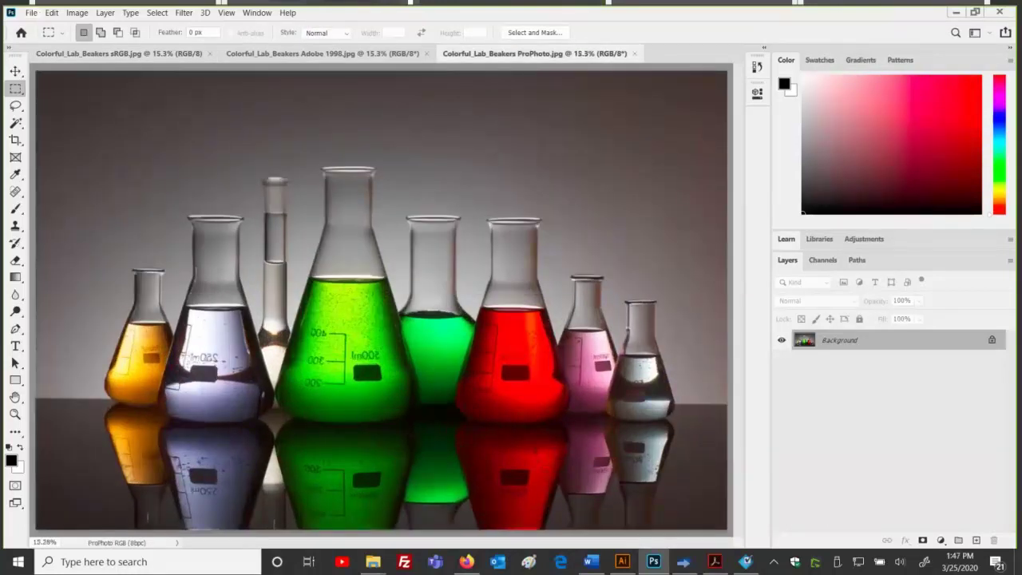
Open City_on_a_Cliff.JPG from the Training_Images folder.
{"action": "left_click", "coordinate": [32, 12]}
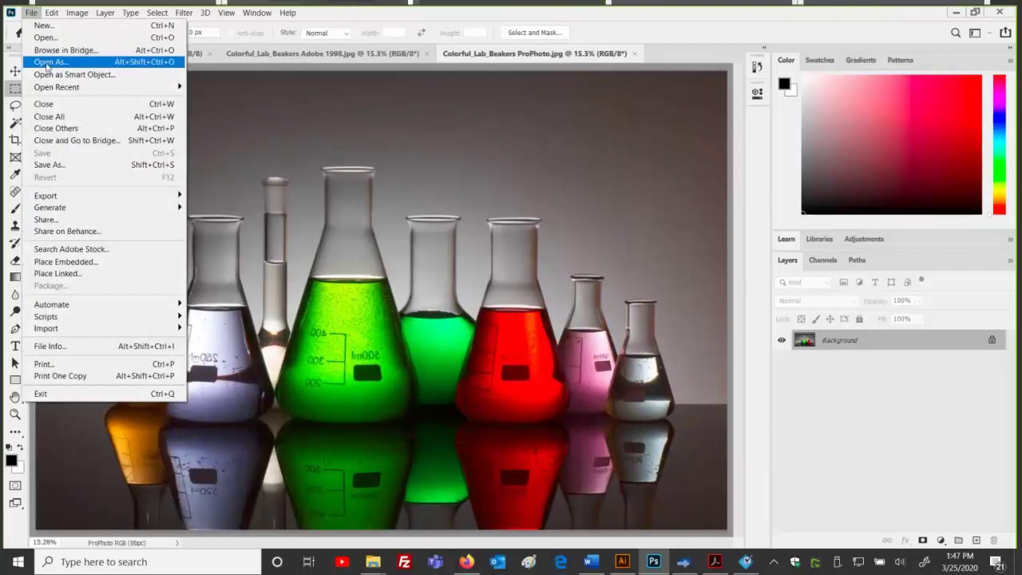
{"action": "left_click", "coordinate": [46, 37]}
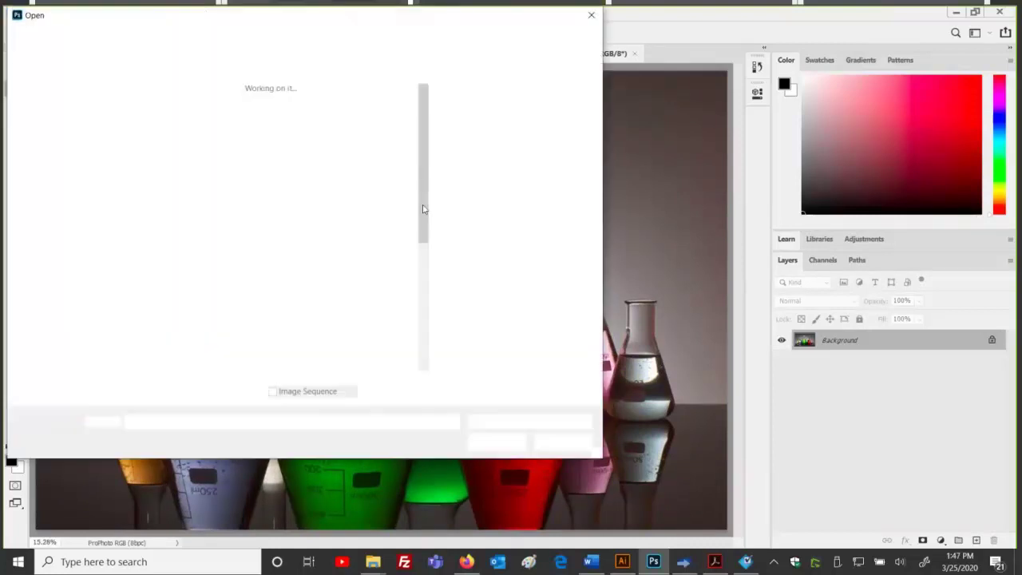
{"action": "left_click", "coordinate": [347, 126]}
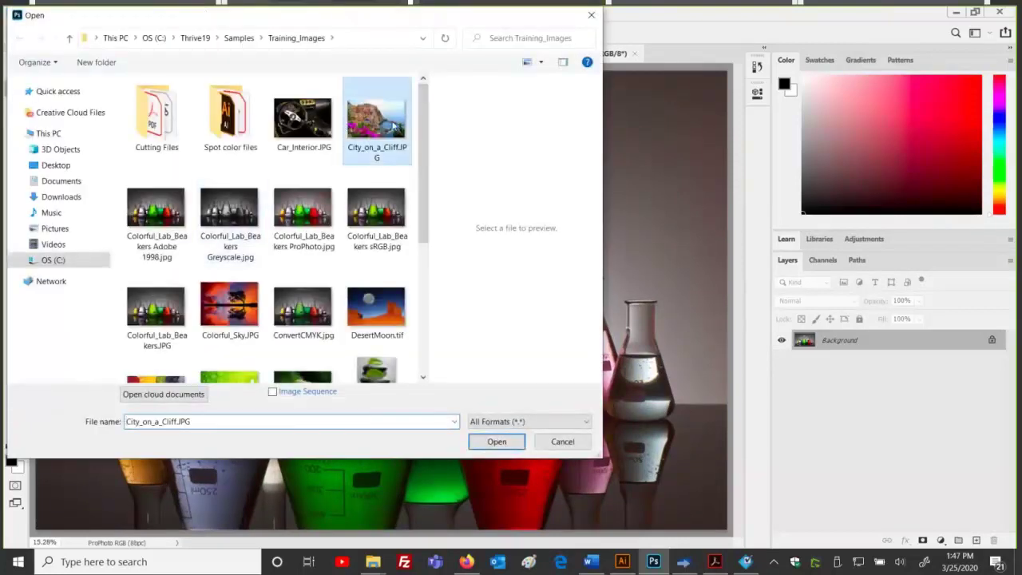
{"action": "left_click", "coordinate": [496, 441]}
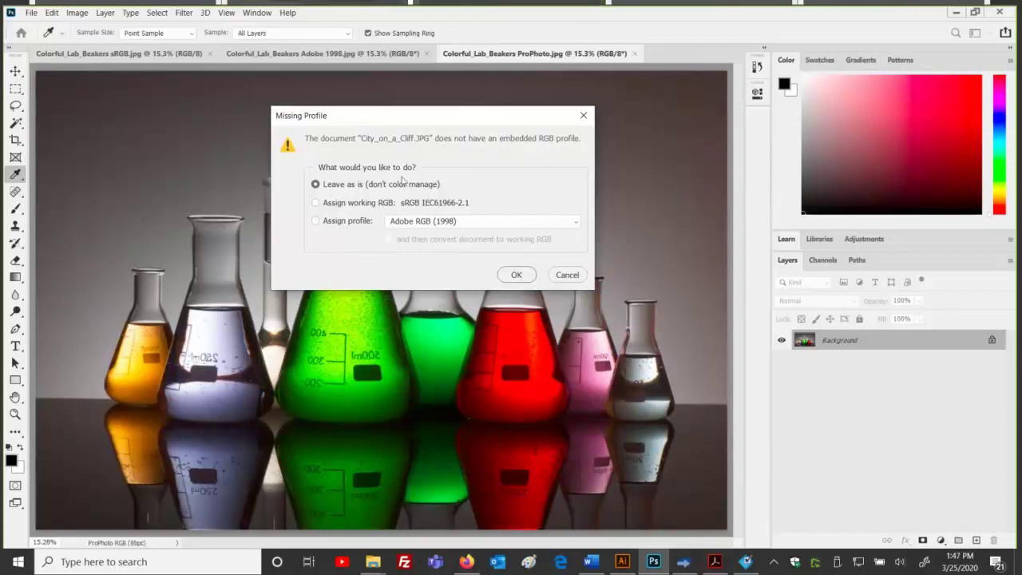
Compare the missing profile choices, open the image with Adobe RGB (1998) assigned, and close it without saving.
{"action": "left_click", "coordinate": [323, 206]}
{"action": "left_click", "coordinate": [338, 222]}
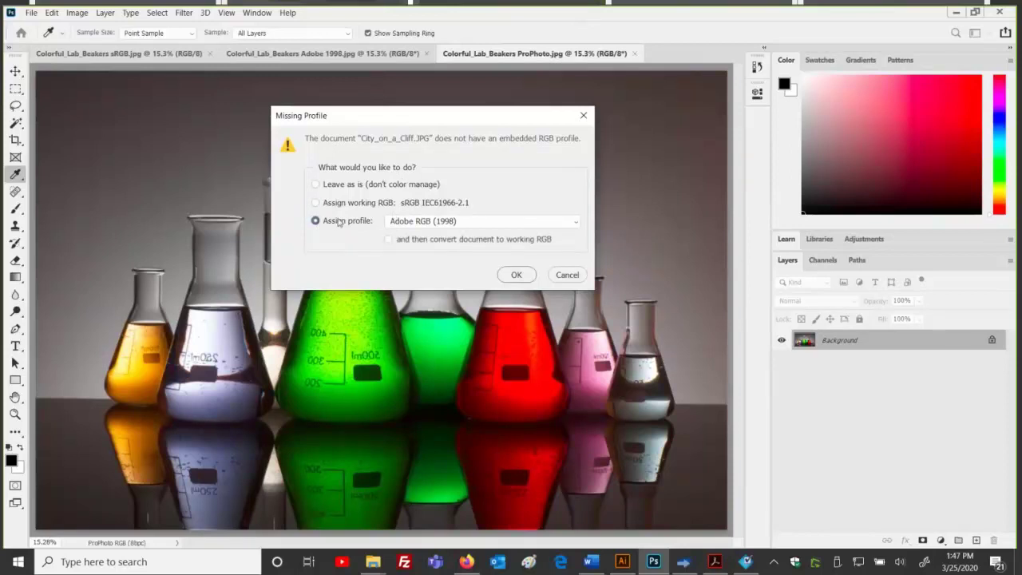
{"action": "left_click", "coordinate": [501, 226]}
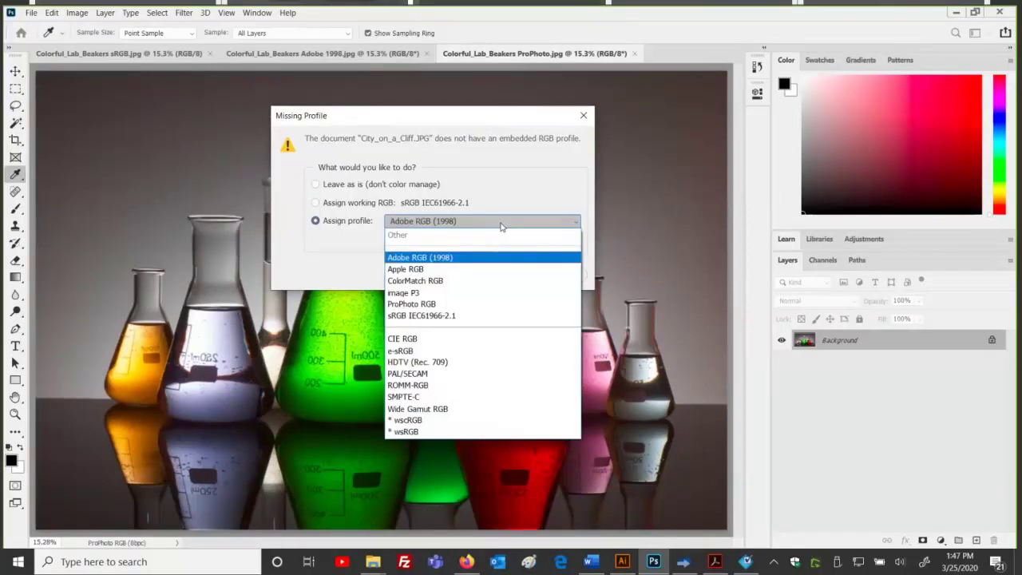
{"action": "left_click", "coordinate": [296, 183]}
{"action": "left_click", "coordinate": [315, 184]}
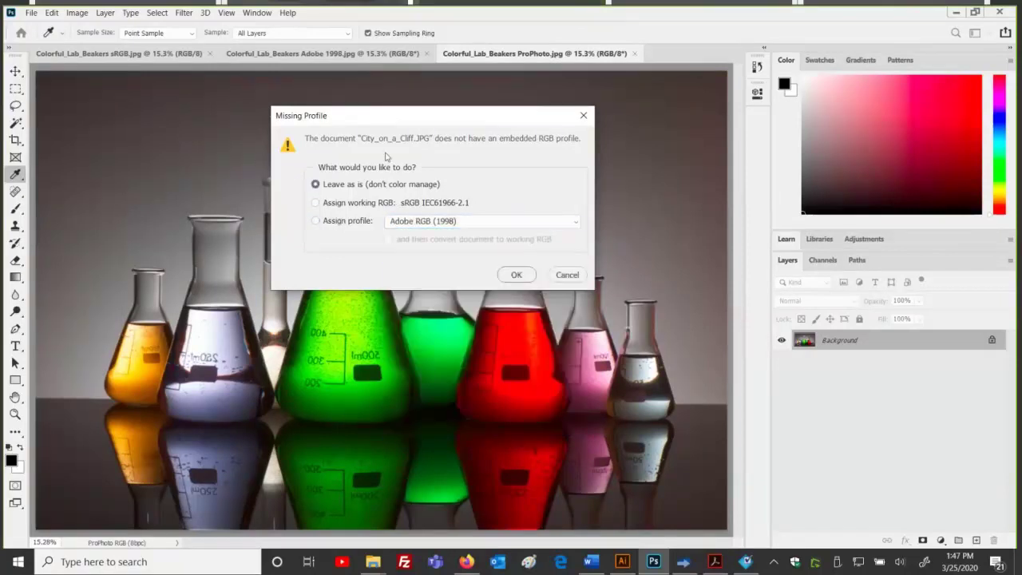
{"action": "left_click", "coordinate": [513, 274]}
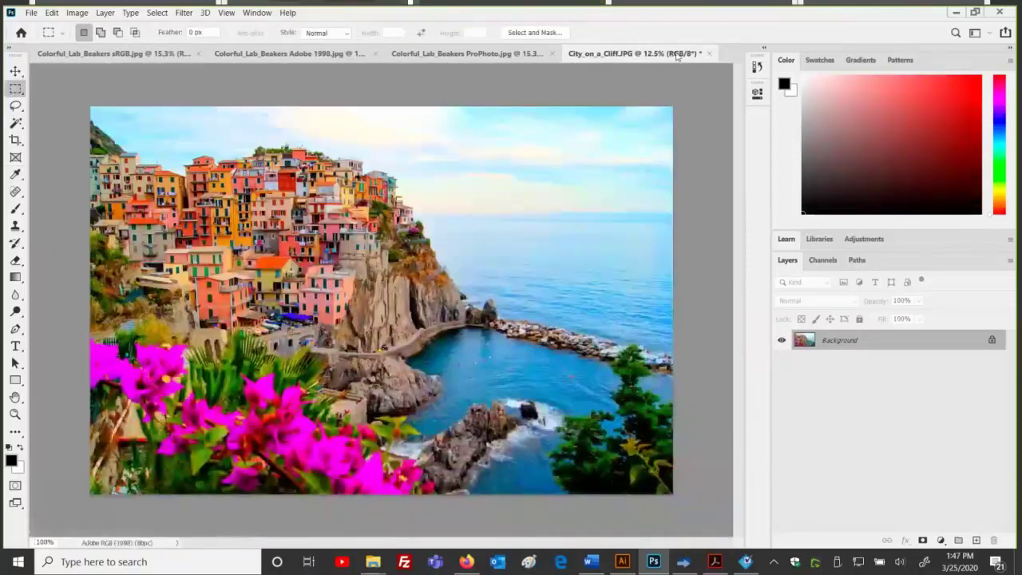
{"action": "key", "text": "ctrl+w"}
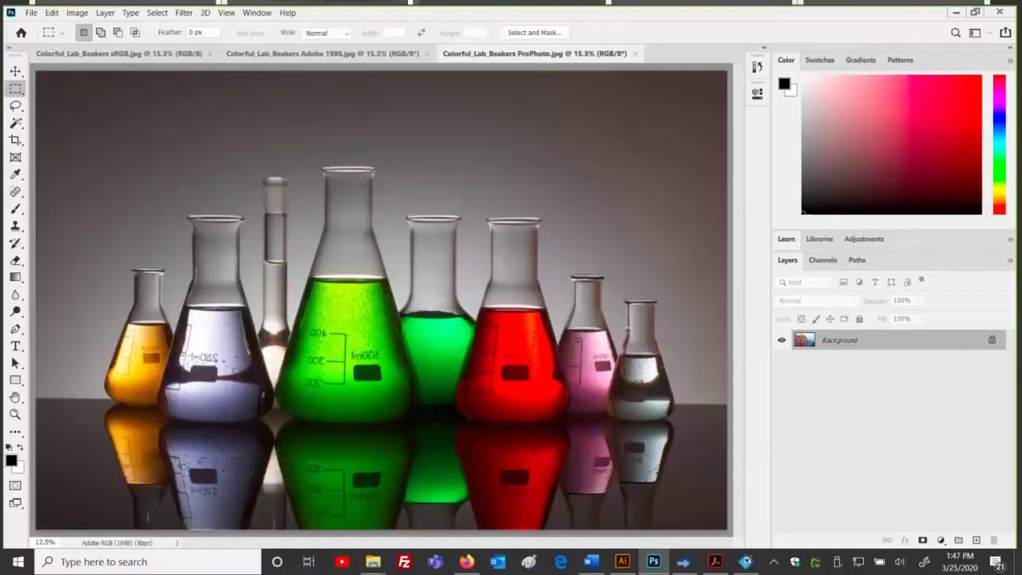
In Color Settings, turn off Ask When Opening for both missing profiles and profile mismatches.
{"action": "left_click", "coordinate": [30, 13]}
{"action": "mouse_move", "coordinate": [52, 14]}
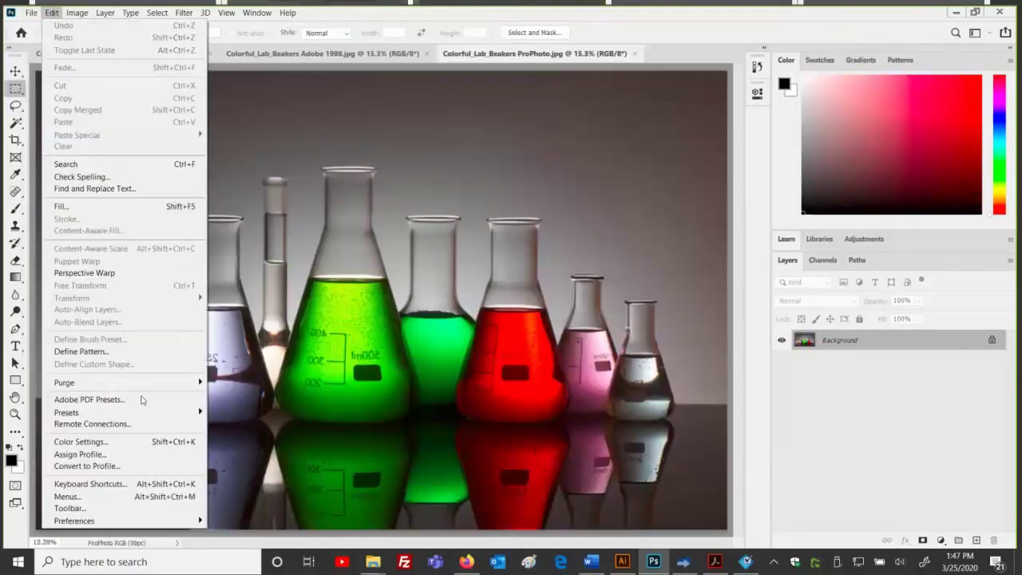
{"action": "left_click", "coordinate": [131, 444]}
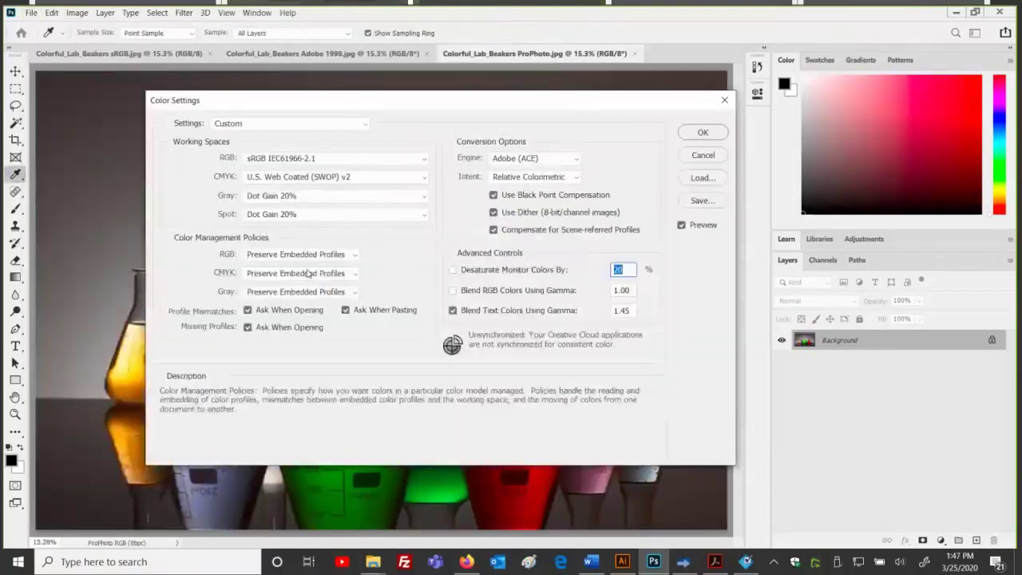
{"action": "left_click", "coordinate": [249, 327]}
{"action": "left_click", "coordinate": [249, 310]}
{"action": "left_click", "coordinate": [702, 132]}
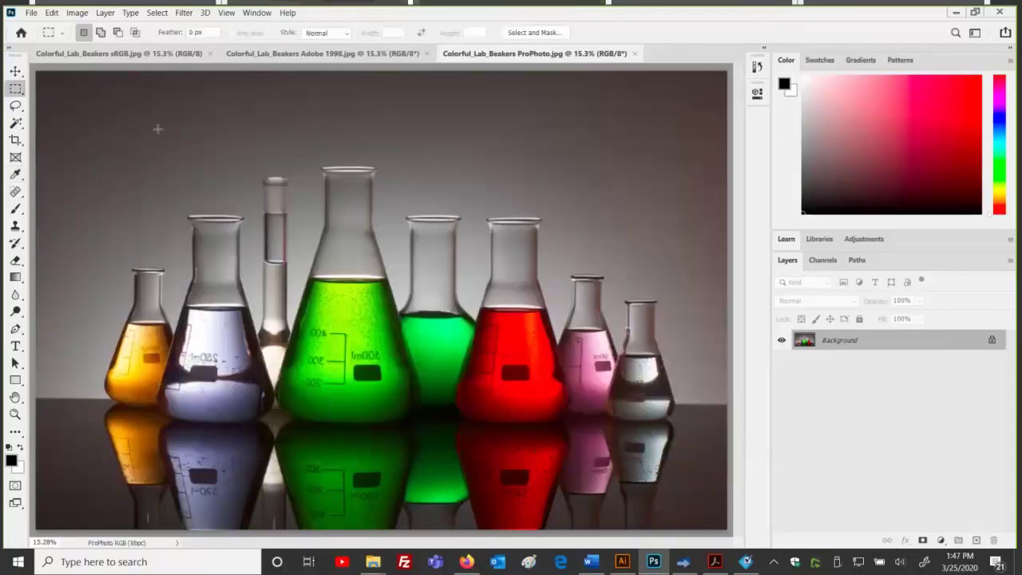
Open City_on_a_Cliff.JPG again from Training_Images and check the document profile and the available document information.
{"action": "left_click", "coordinate": [31, 13]}
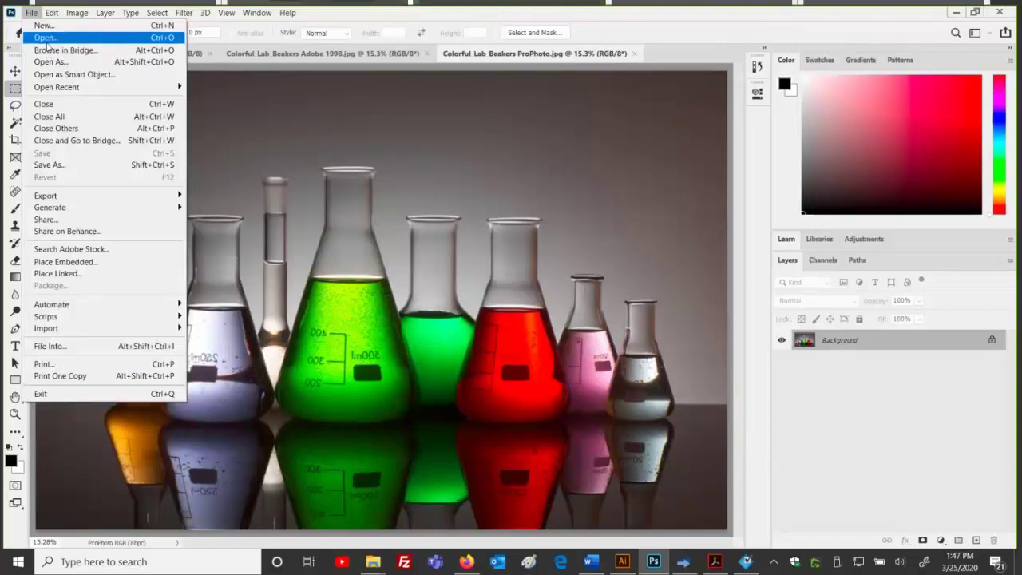
{"action": "left_click", "coordinate": [45, 40]}
{"action": "left_click", "coordinate": [376, 120]}
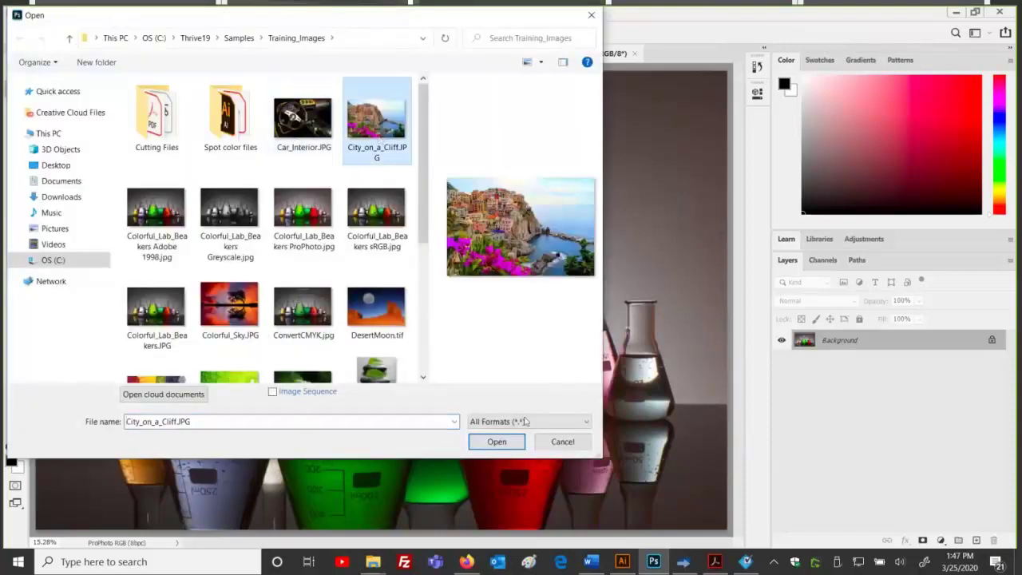
{"action": "left_click", "coordinate": [497, 442]}
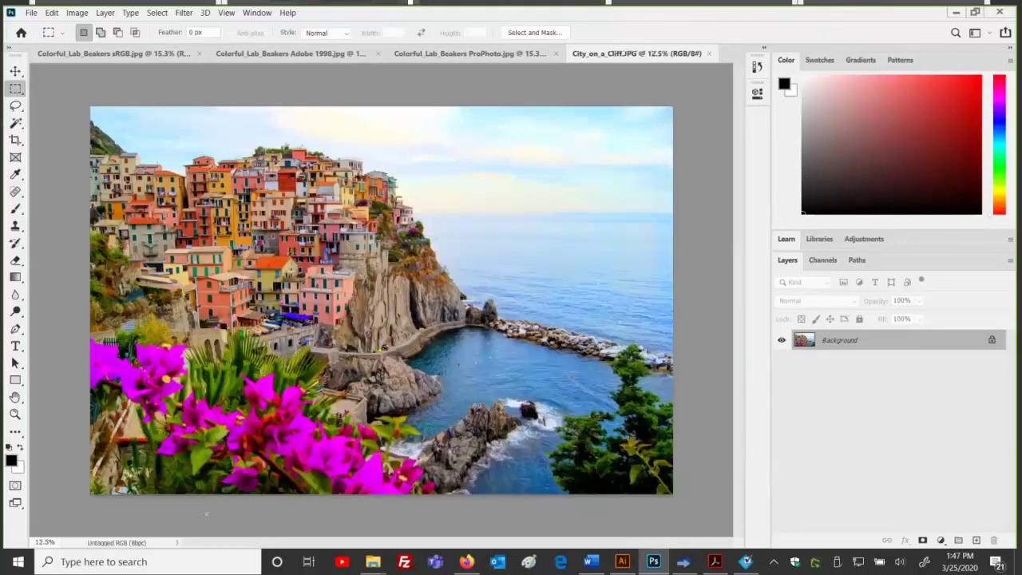
{"action": "left_click", "coordinate": [177, 543]}
{"action": "left_click", "coordinate": [177, 544]}
Switch to Thrive RIP-Queue and review the CMYK and RGB input profiles in the default quick set of the Canon_iPF8000S.
{"action": "left_click", "coordinate": [683, 564]}
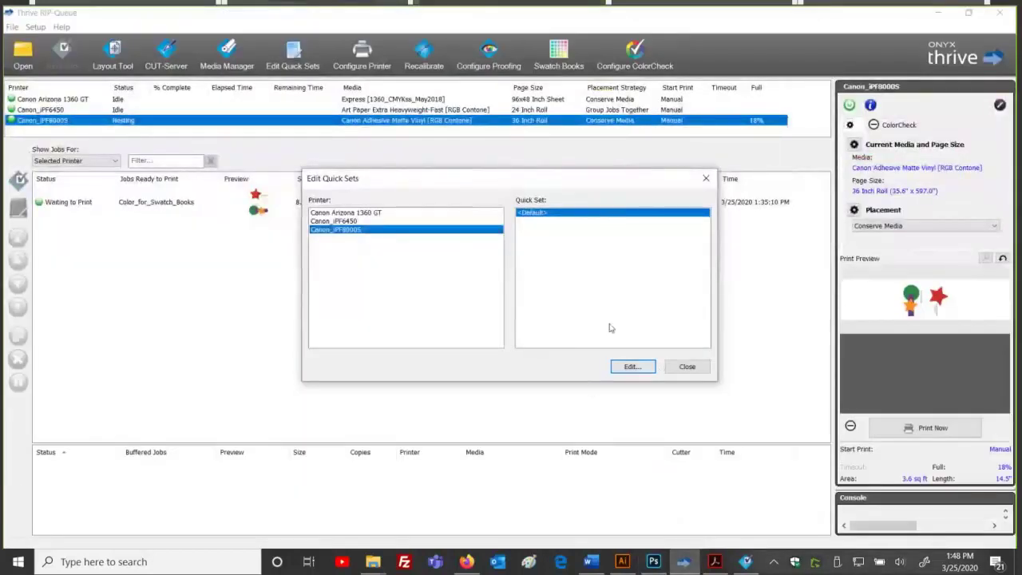
{"action": "left_click", "coordinate": [631, 367]}
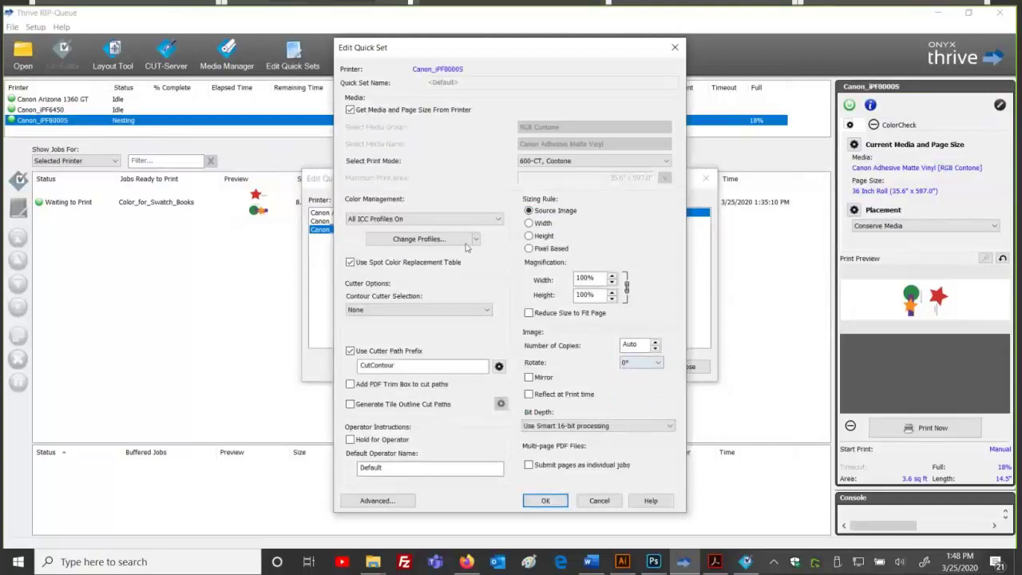
{"action": "left_click", "coordinate": [418, 238]}
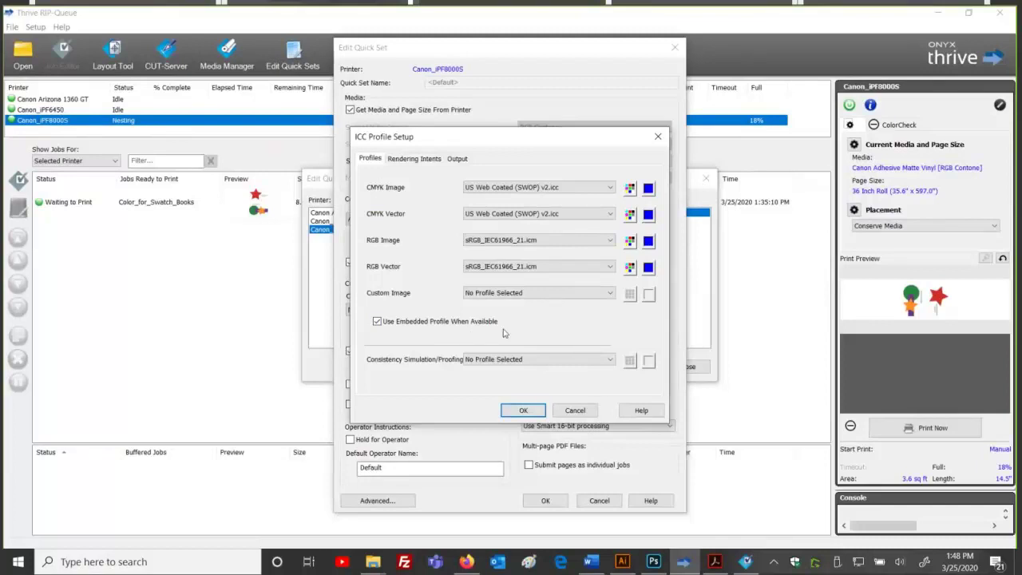
{"action": "left_click", "coordinate": [489, 194]}
{"action": "left_click", "coordinate": [490, 194]}
{"action": "left_click", "coordinate": [471, 240]}
{"action": "left_click", "coordinate": [461, 232]}
Switch to Photoshop, preview the North America General Purpose 2 preset in Color Settings, and leave the settings without applying it.
{"action": "left_click", "coordinate": [658, 563]}
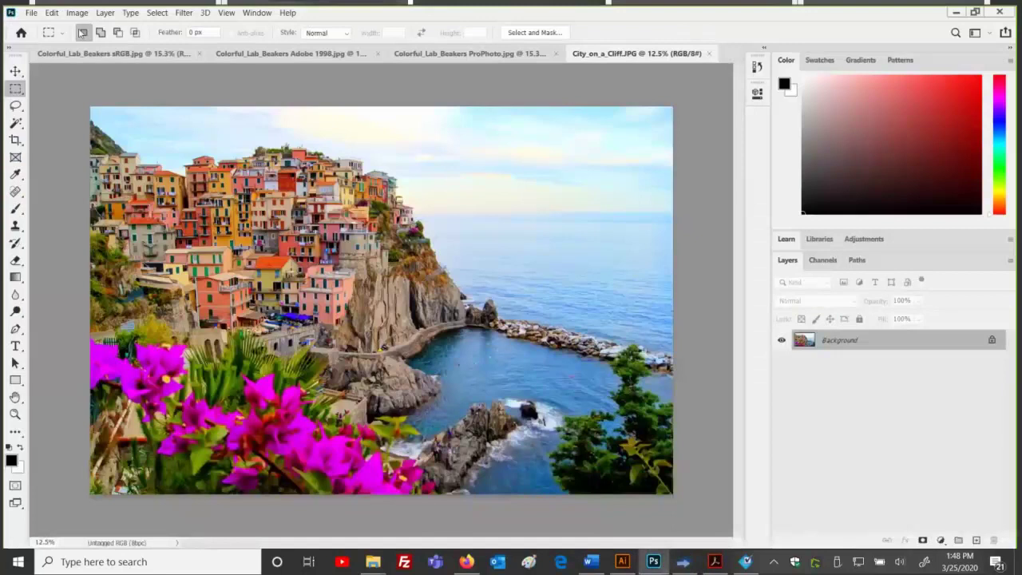
{"action": "left_click", "coordinate": [51, 13]}
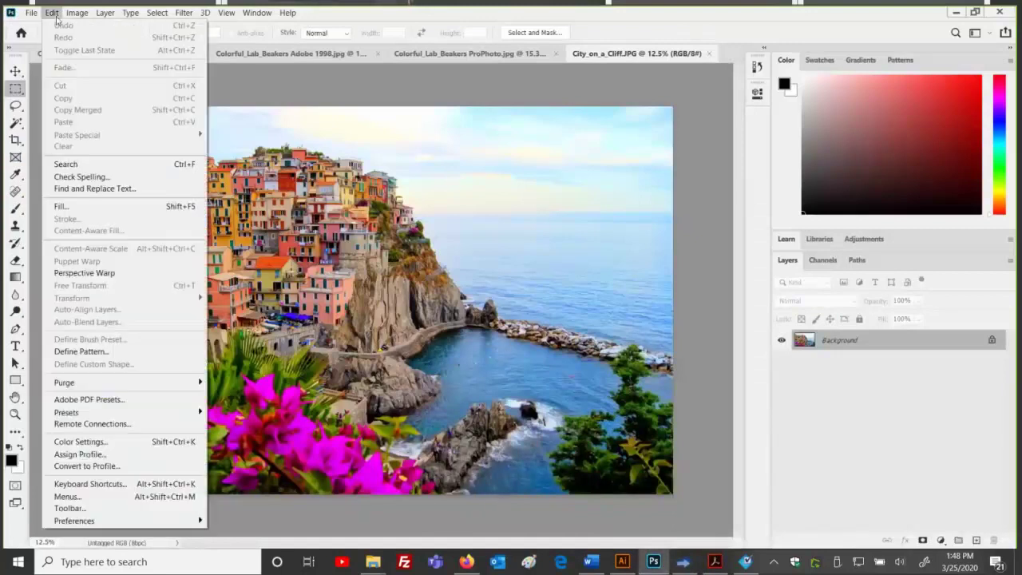
{"action": "left_click", "coordinate": [116, 444]}
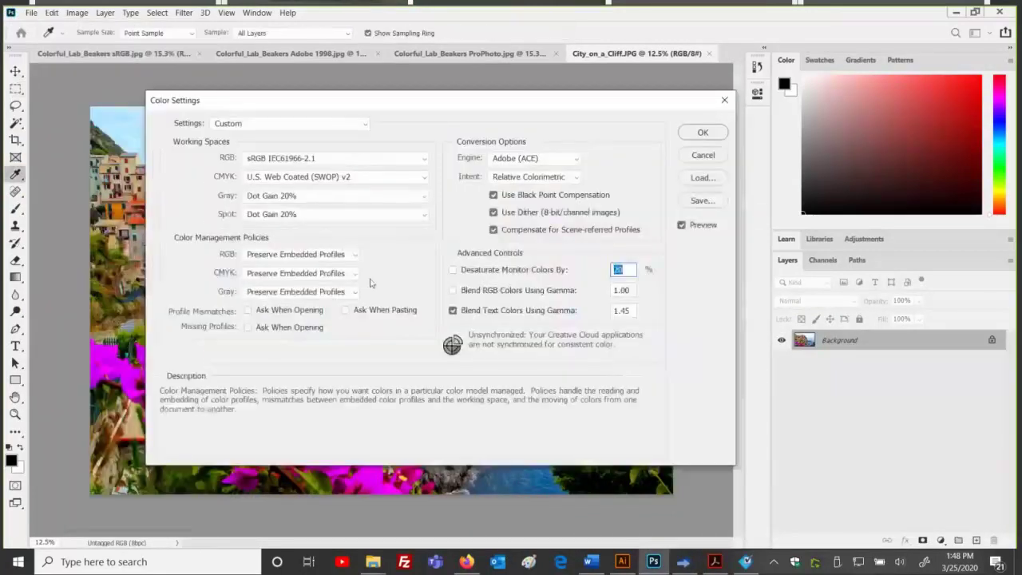
{"action": "left_click", "coordinate": [295, 127]}
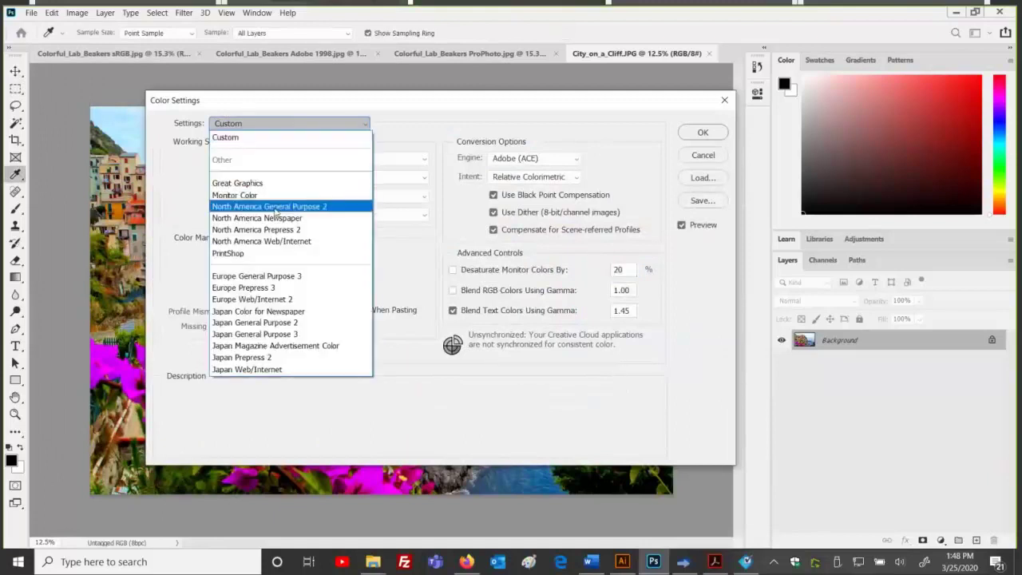
{"action": "left_click", "coordinate": [276, 208]}
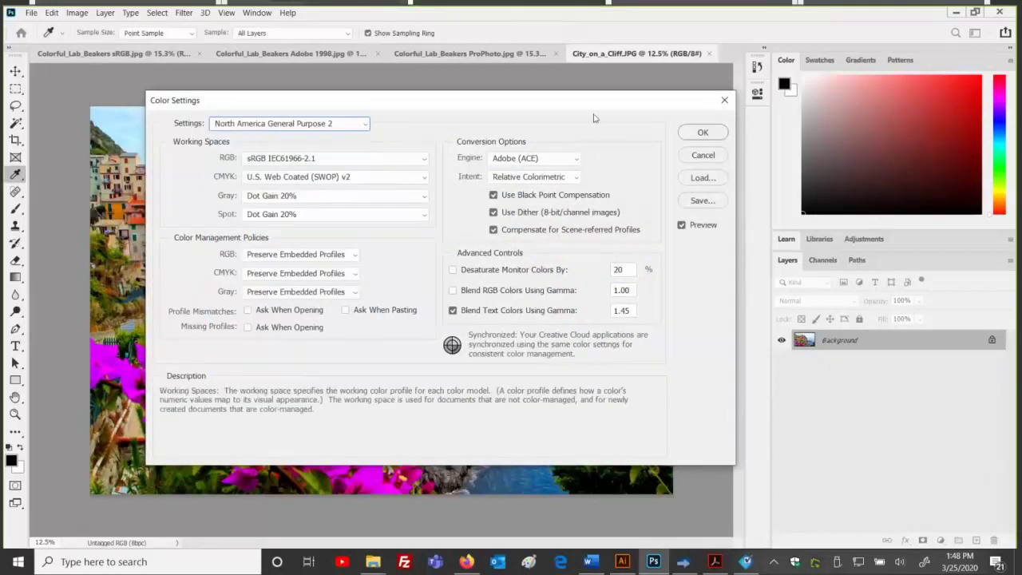
{"action": "left_click", "coordinate": [700, 156]}
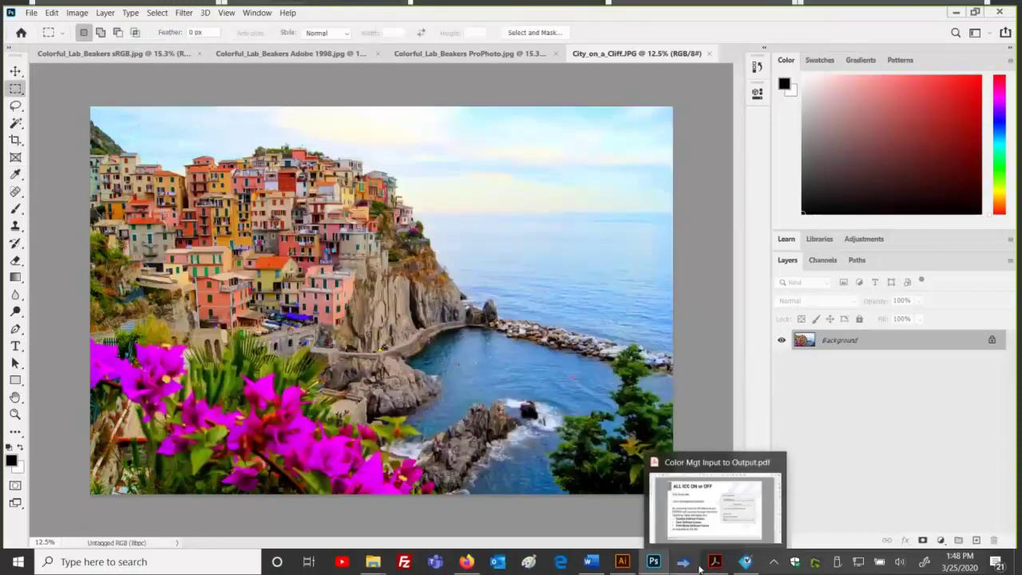
Switch to Thrive RIP-Queue, review the CMYK and RGB image input profiles, and close the quick set editor without saving changes.
{"action": "left_click", "coordinate": [699, 567]}
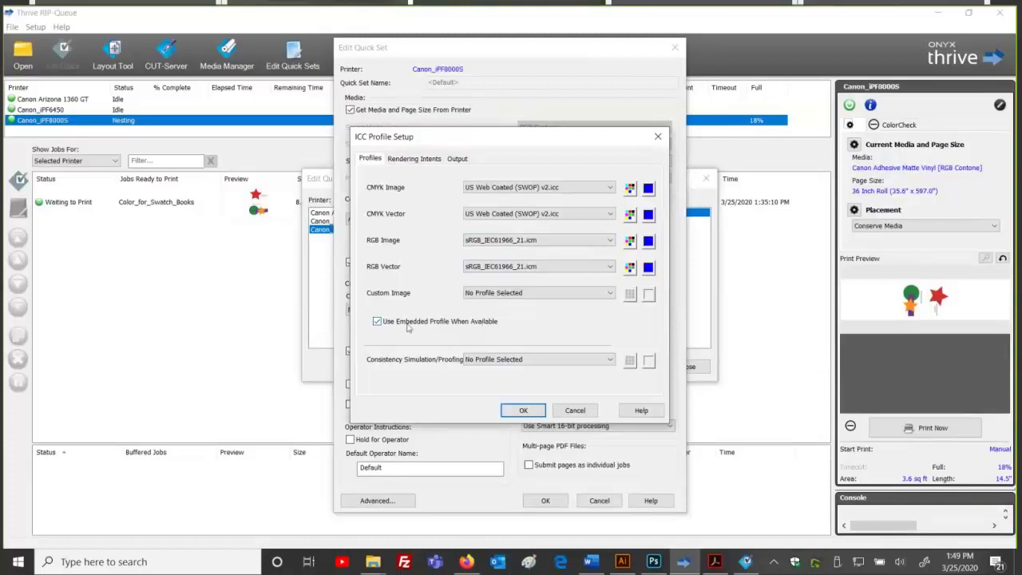
{"action": "left_click", "coordinate": [511, 187]}
{"action": "left_click", "coordinate": [511, 187]}
{"action": "left_click", "coordinate": [511, 239]}
{"action": "left_click", "coordinate": [500, 252]}
{"action": "left_click", "coordinate": [574, 411]}
{"action": "left_click", "coordinate": [599, 501]}
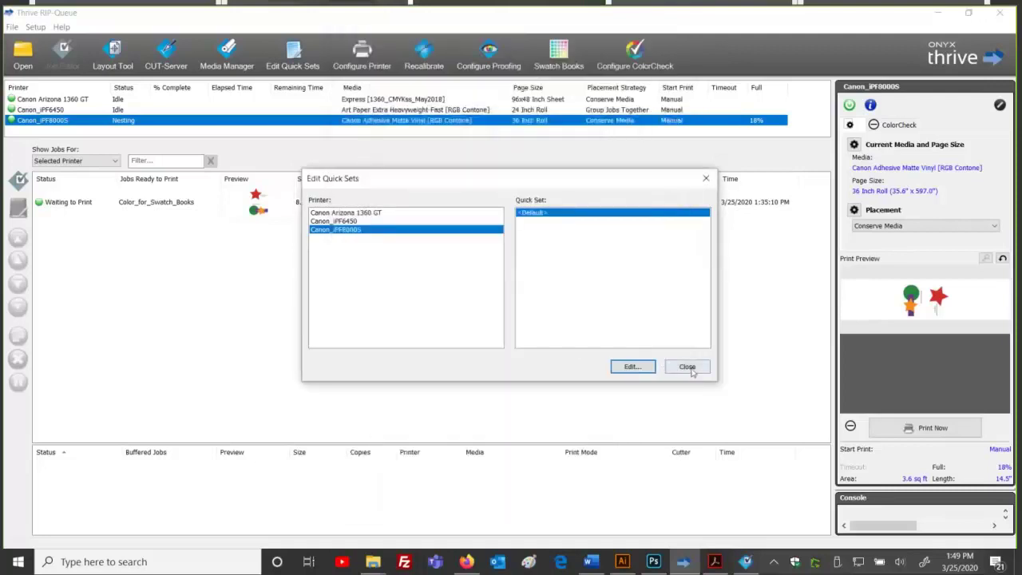
{"action": "left_click", "coordinate": [684, 366]}
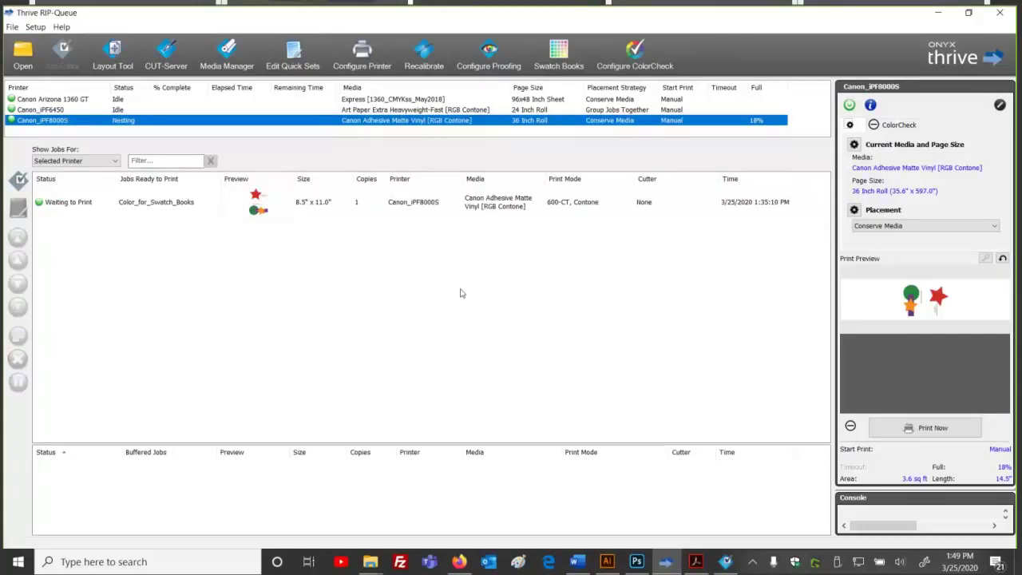
Check the named colors in the job properties of Color_for_Swatch_Books and close the properties.
{"action": "double_click", "coordinate": [435, 205]}
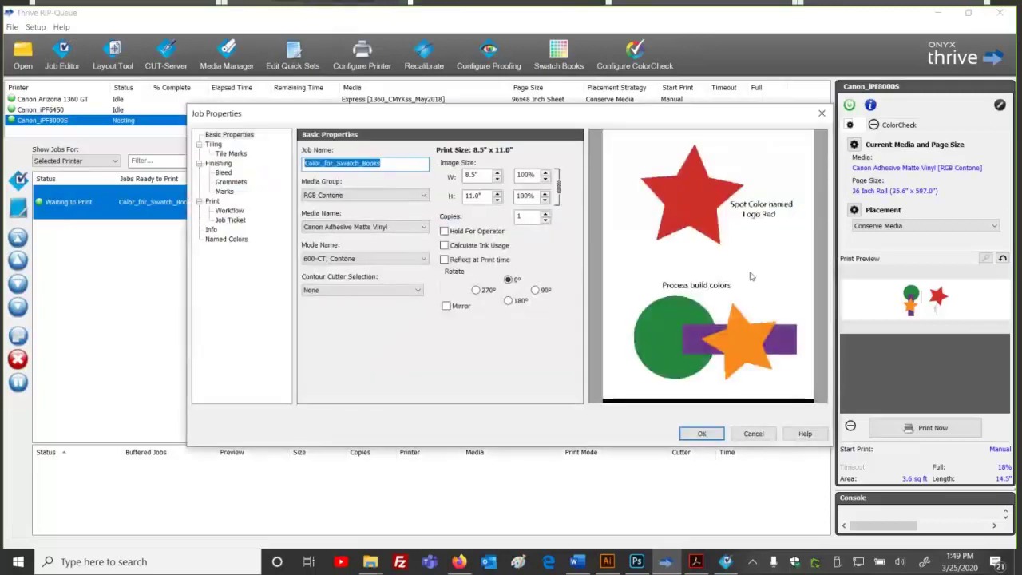
{"action": "left_click", "coordinate": [227, 239]}
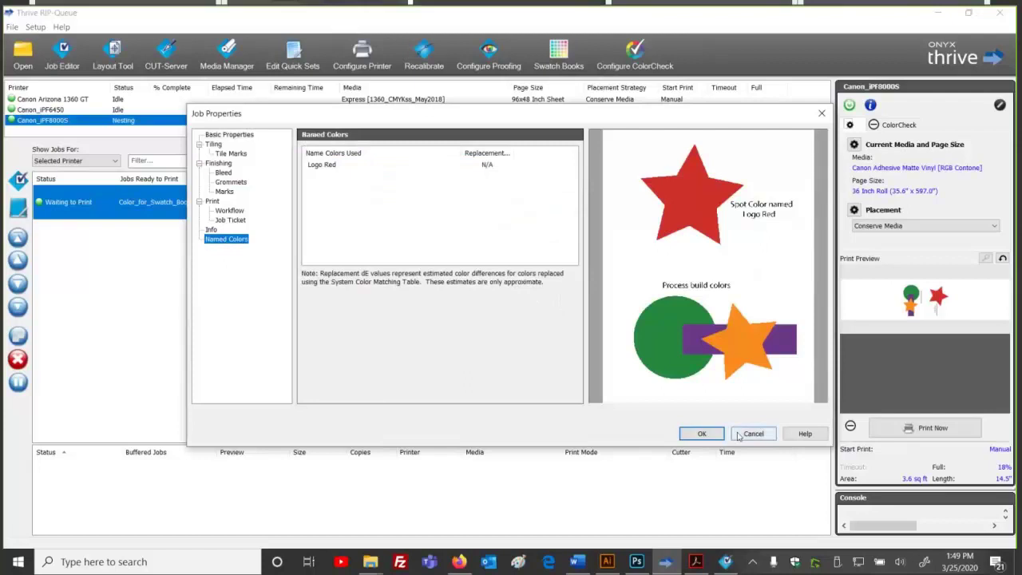
{"action": "left_click", "coordinate": [702, 433]}
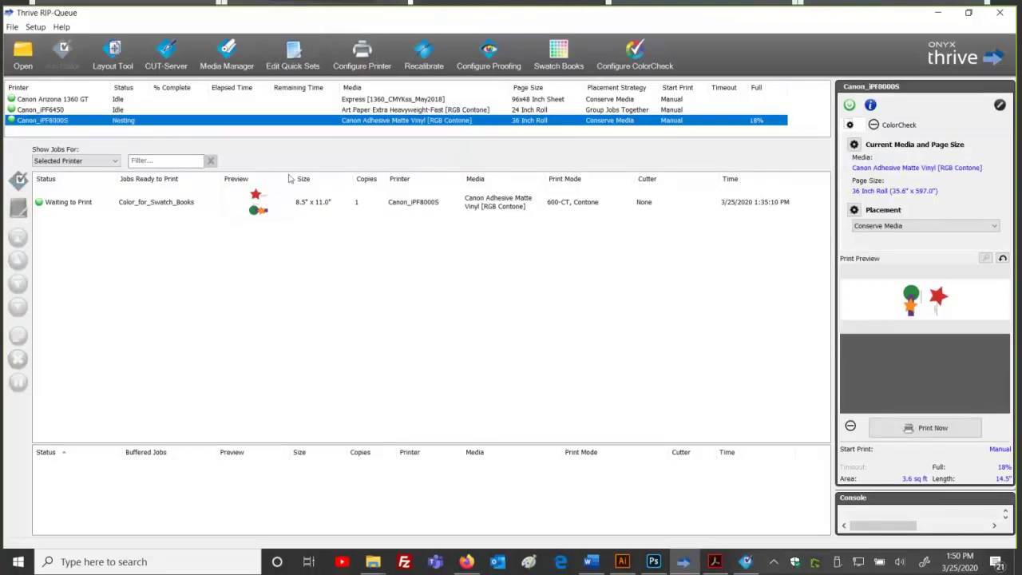
Switch to Photoshop and close the Colorful_Lab_Beakers ProPhoto.jpg and City_on_a_Cliff.JPG images.
{"action": "left_click", "coordinate": [654, 561]}
{"action": "left_click", "coordinate": [633, 563]}
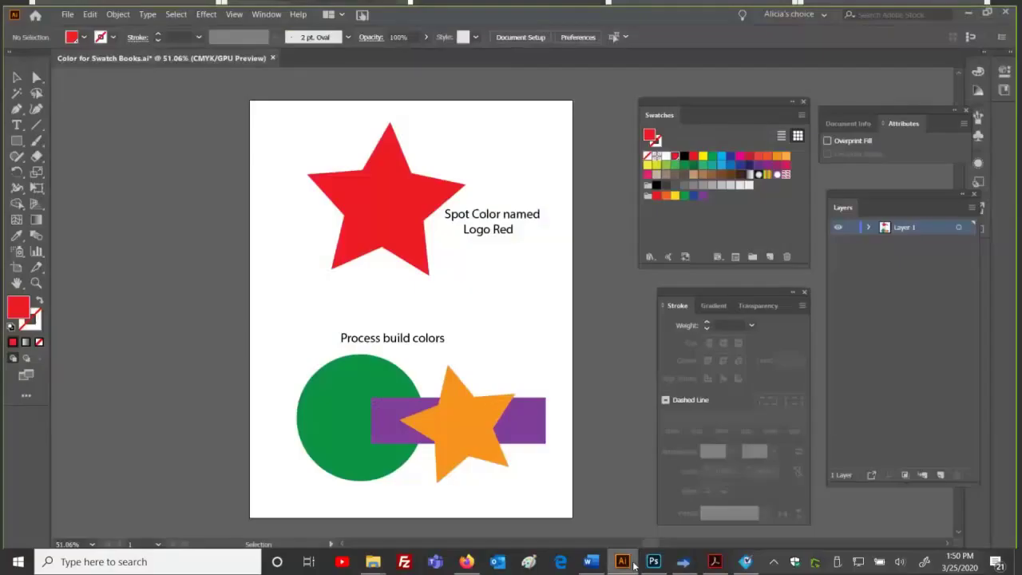
{"action": "left_click", "coordinate": [653, 561]}
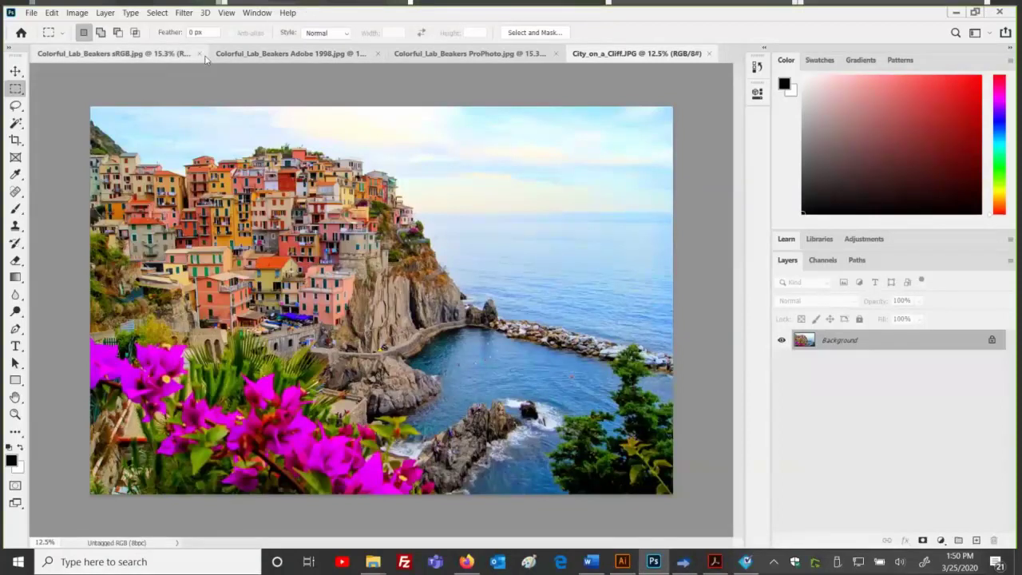
{"action": "left_click", "coordinate": [555, 54]}
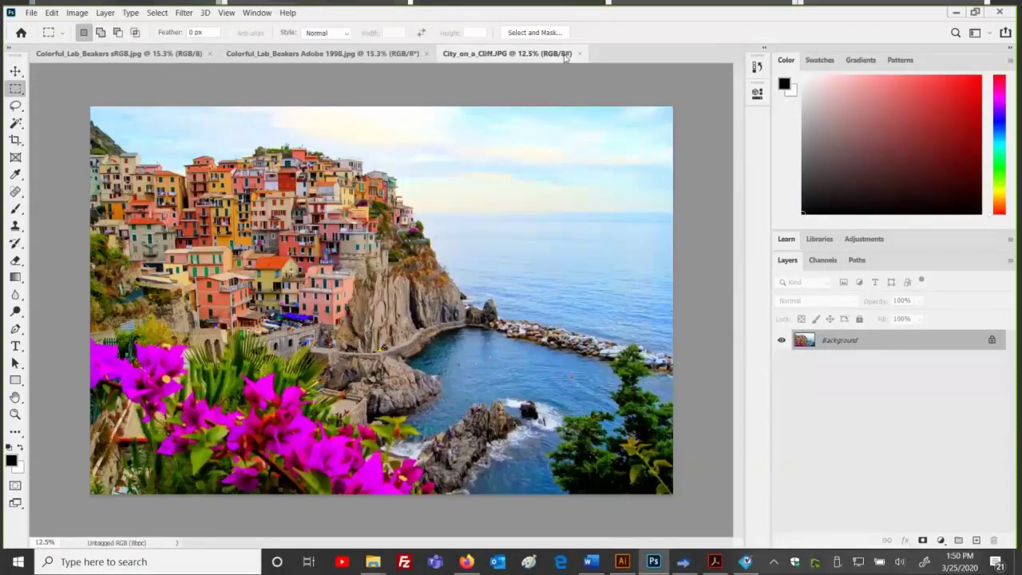
{"action": "left_click", "coordinate": [579, 54]}
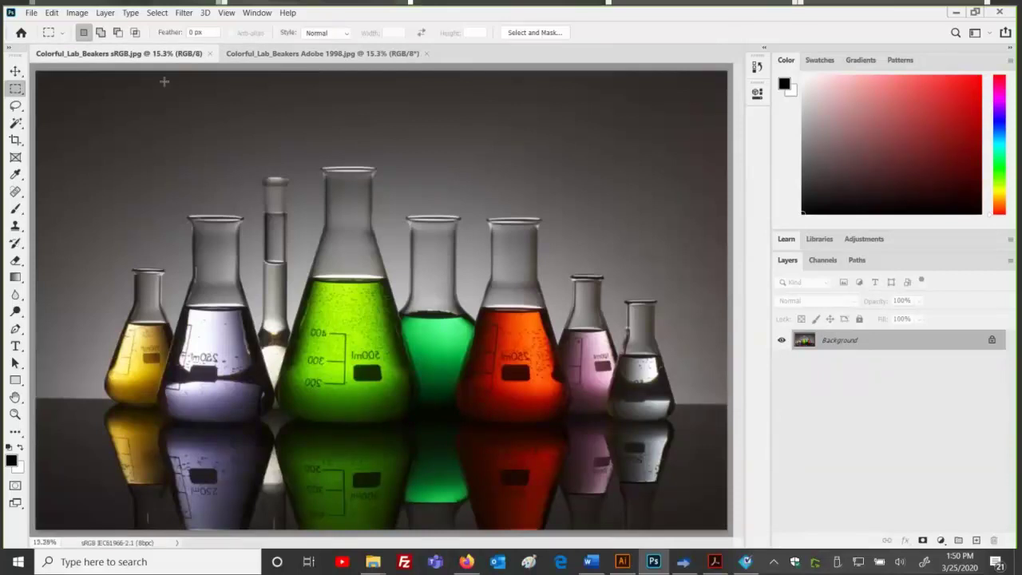
Compare the colors of the sRGB and Adobe 1998 versions of the Colorful_Lab_Beakers image by alternating between them.
{"action": "key", "text": "ctrl+Tab"}
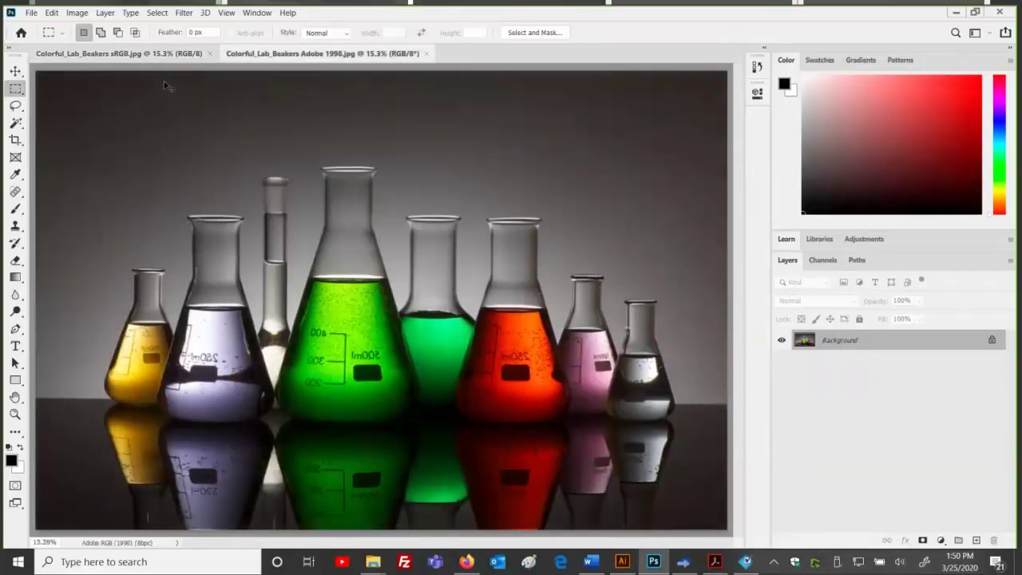
{"action": "key", "text": "ctrl+Tab"}
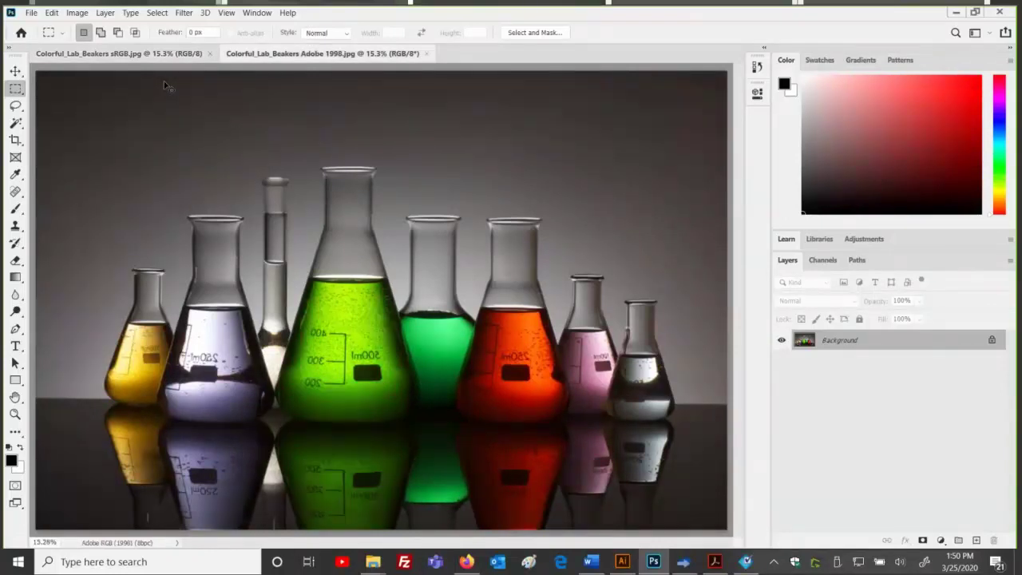
{"action": "key", "text": "ctrl+Tab"}
{"action": "key", "text": "ctrl+Tab"}
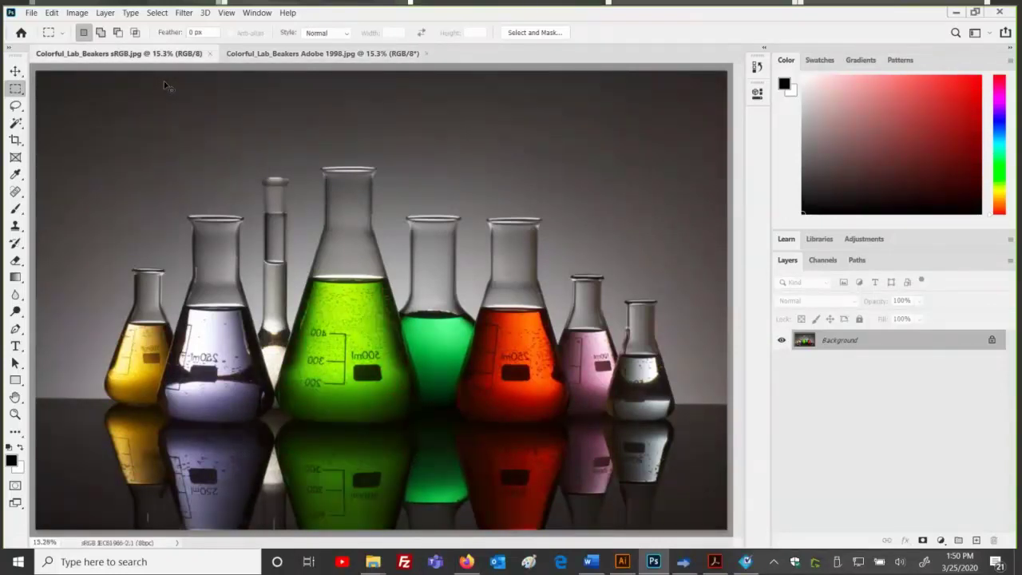
{"action": "key", "text": "ctrl+Tab"}
{"action": "key", "text": "ctrl+Tab"}
{"action": "key", "text": "ctrl+Tab"}
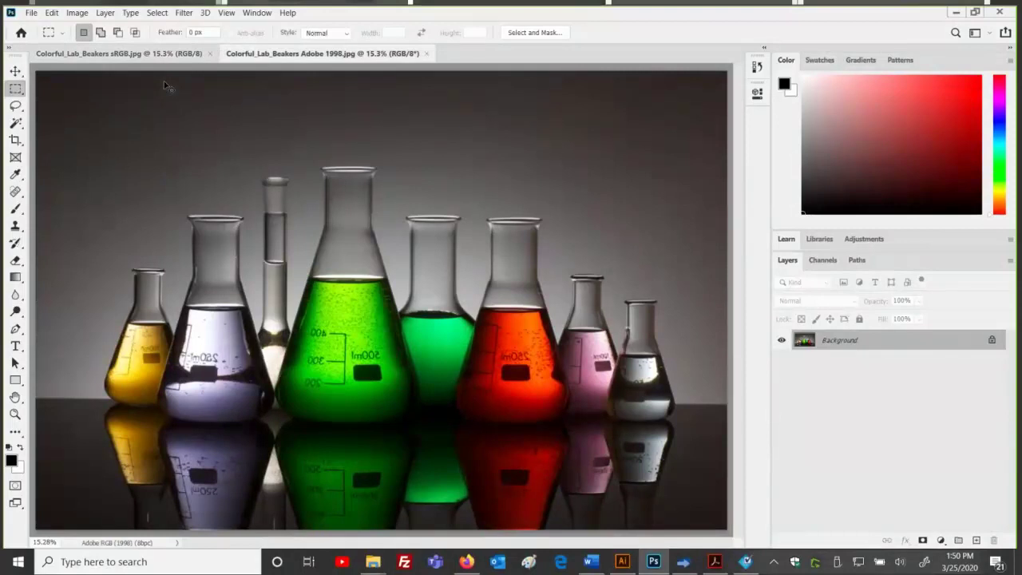
{"action": "key", "text": "ctrl+Tab"}
{"action": "key", "text": "ctrl+Tab"}
{"action": "key", "text": "ctrl+Tab"}
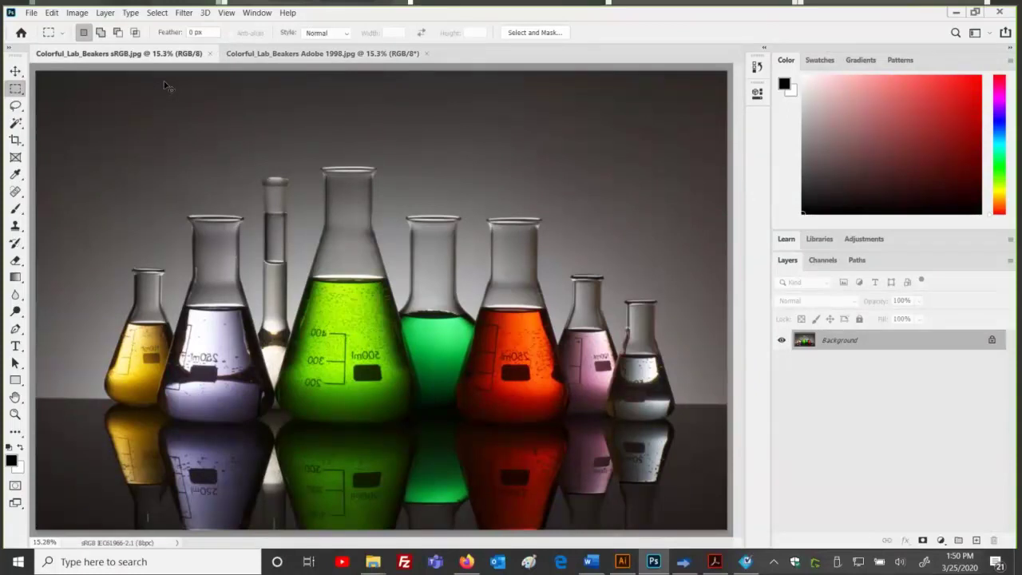
{"action": "key", "text": "ctrl+Tab"}
{"action": "key", "text": "ctrl+Tab"}
{"action": "key", "text": "ctrl+Tab"}
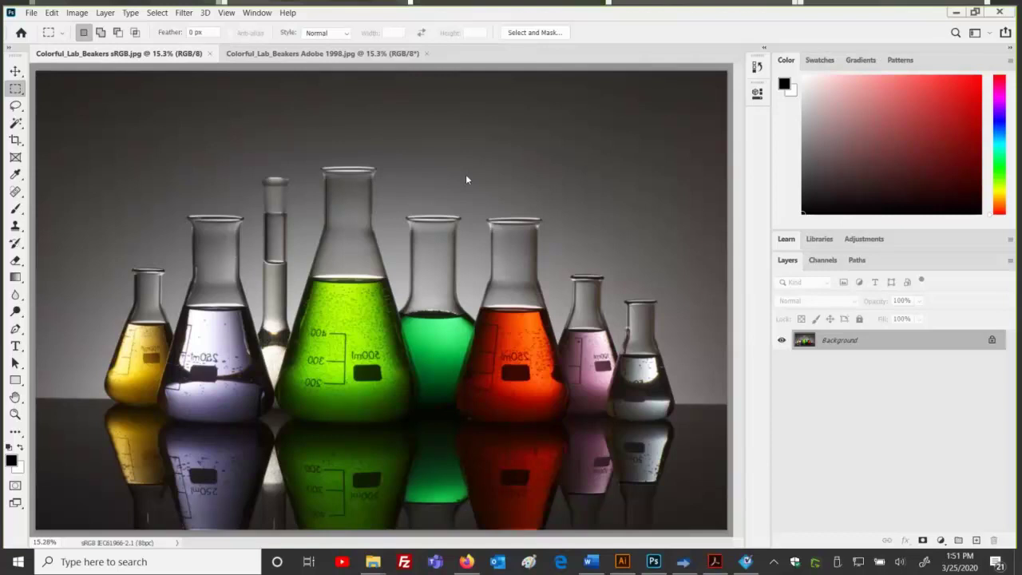
{"action": "left_click", "coordinate": [354, 53]}
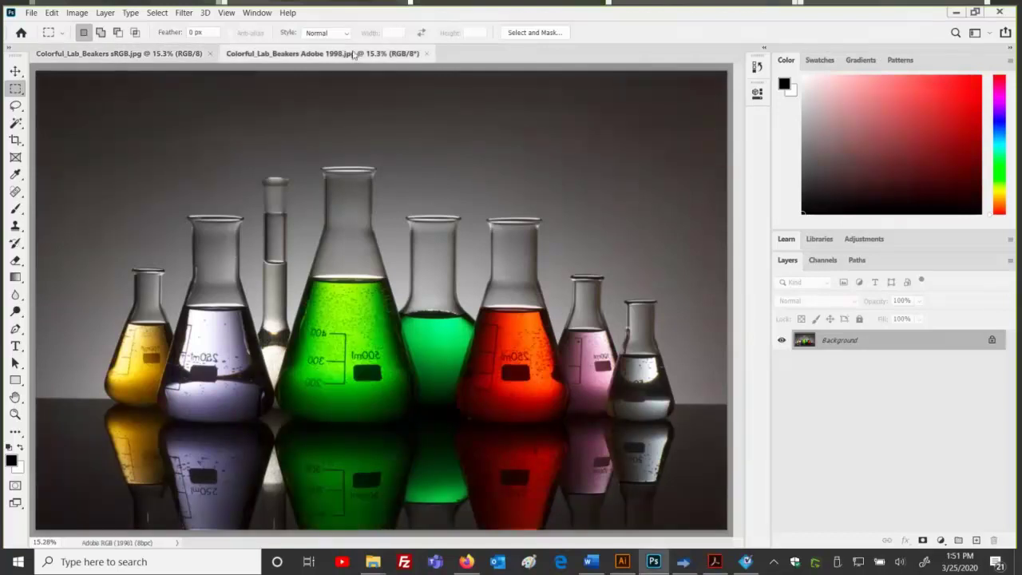
{"action": "left_click", "coordinate": [159, 54]}
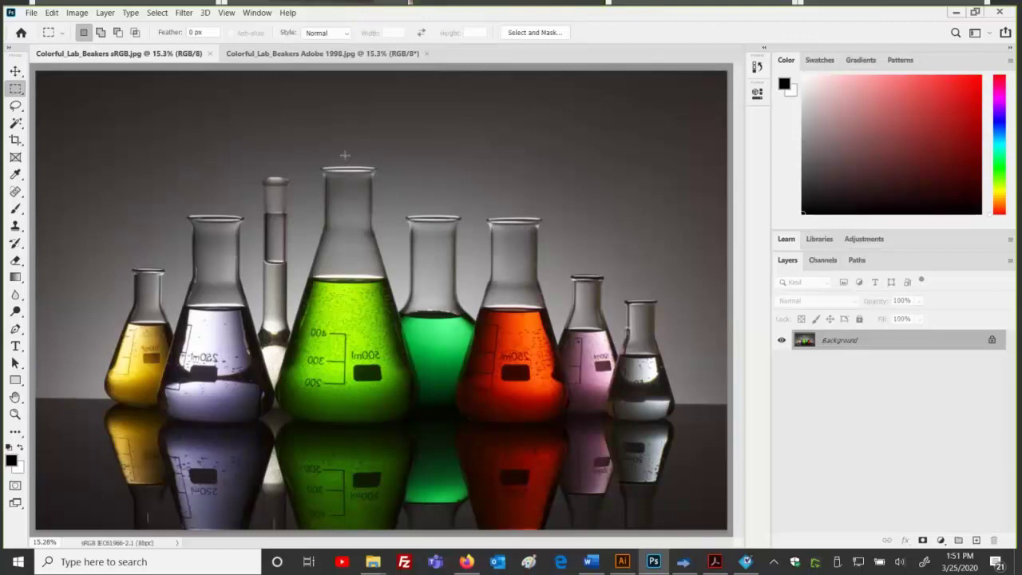
Switch to Thrive RIP-Queue and open the ICC rendering intents in the default quick set of the Canon_iPF8000S.
{"action": "left_click", "coordinate": [682, 561]}
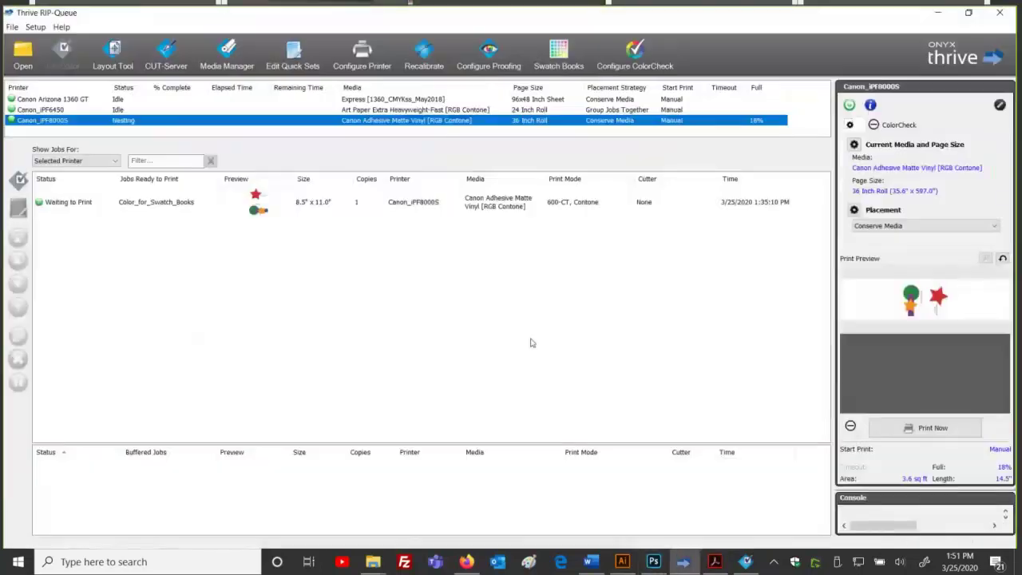
{"action": "left_click", "coordinate": [293, 55]}
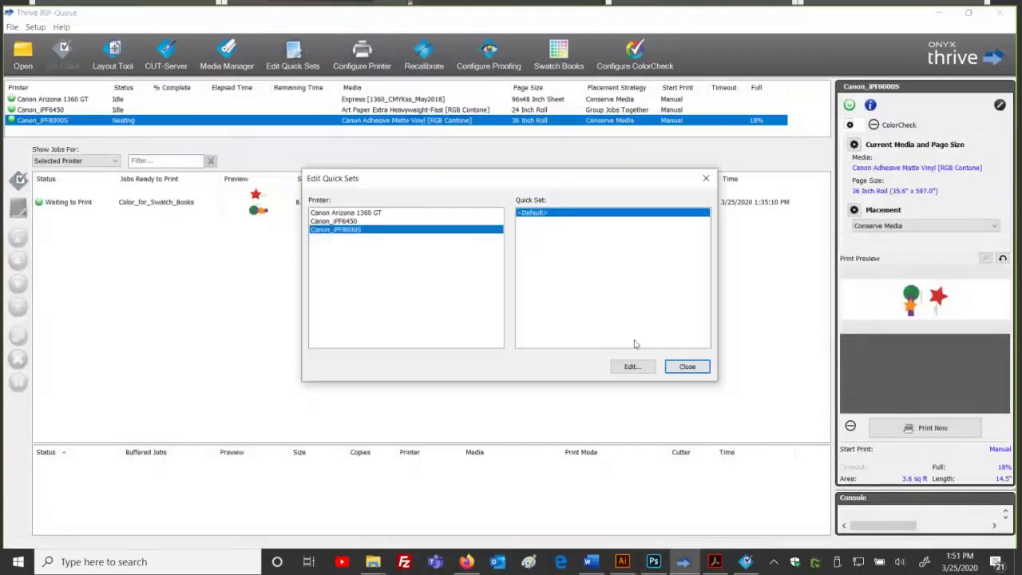
{"action": "left_click", "coordinate": [631, 366]}
{"action": "left_click", "coordinate": [421, 219]}
{"action": "left_click", "coordinate": [416, 226]}
{"action": "left_click", "coordinate": [414, 239]}
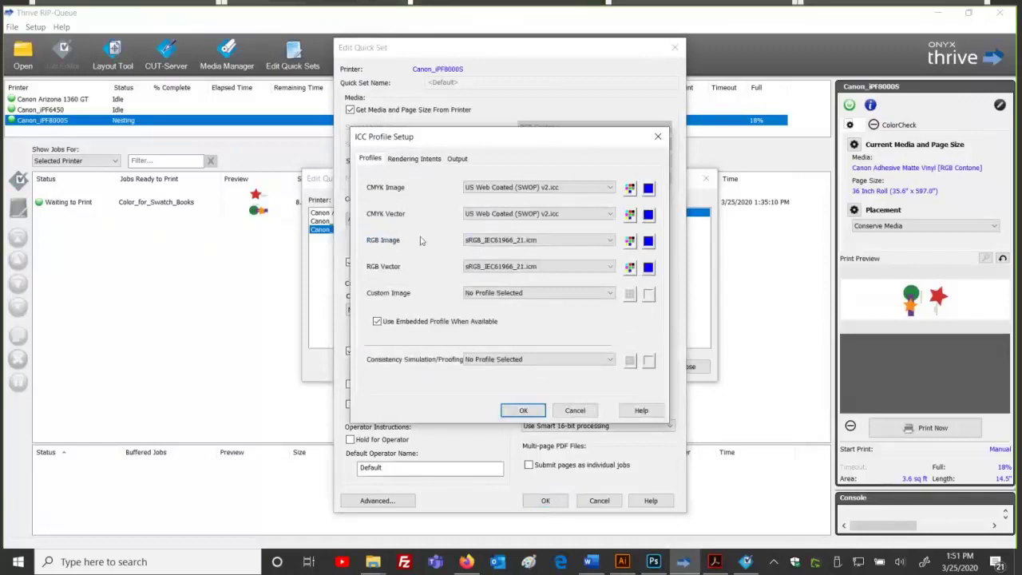
{"action": "left_click", "coordinate": [424, 161]}
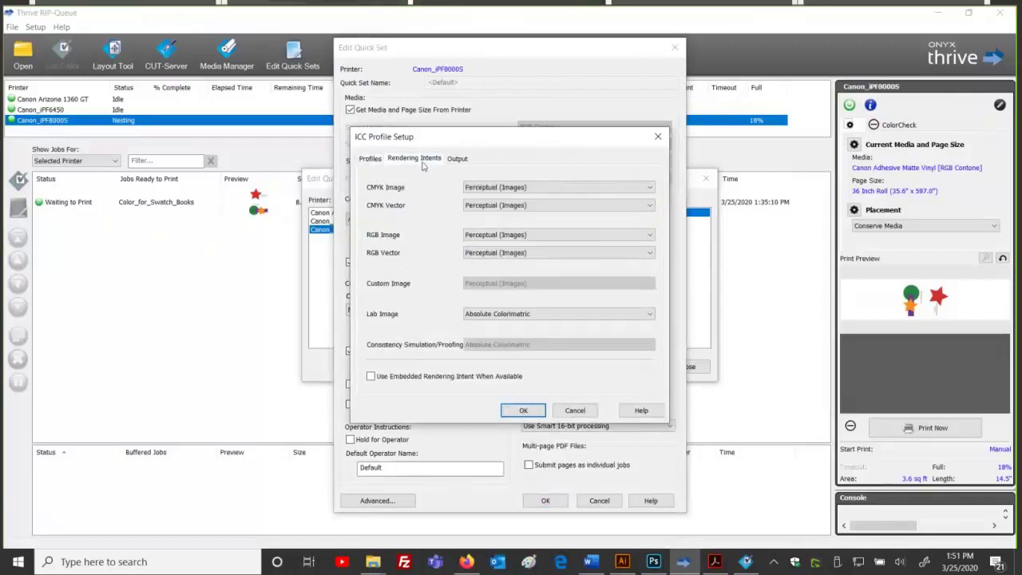
Set the CMYK Vector and RGB Vector rendering intents to Saturation (Graphics) with Black Point Compensation.
{"action": "left_click", "coordinate": [479, 206]}
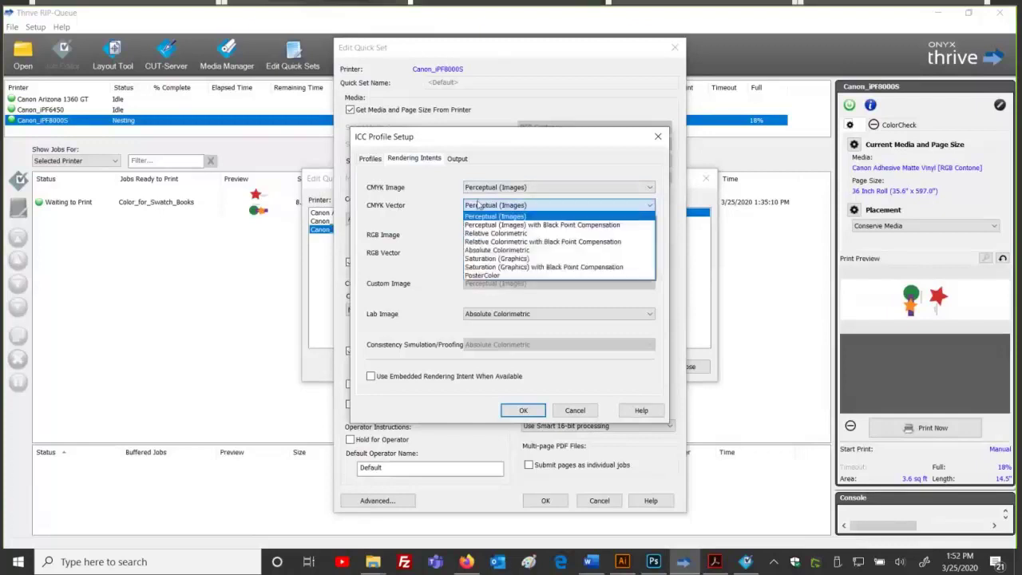
{"action": "left_click", "coordinate": [484, 268]}
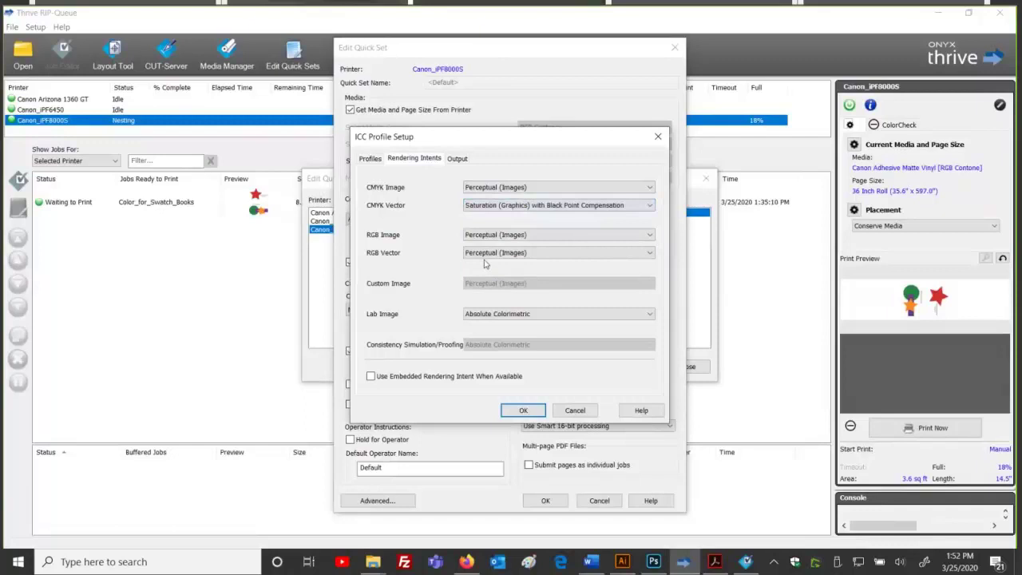
{"action": "left_click", "coordinate": [483, 253]}
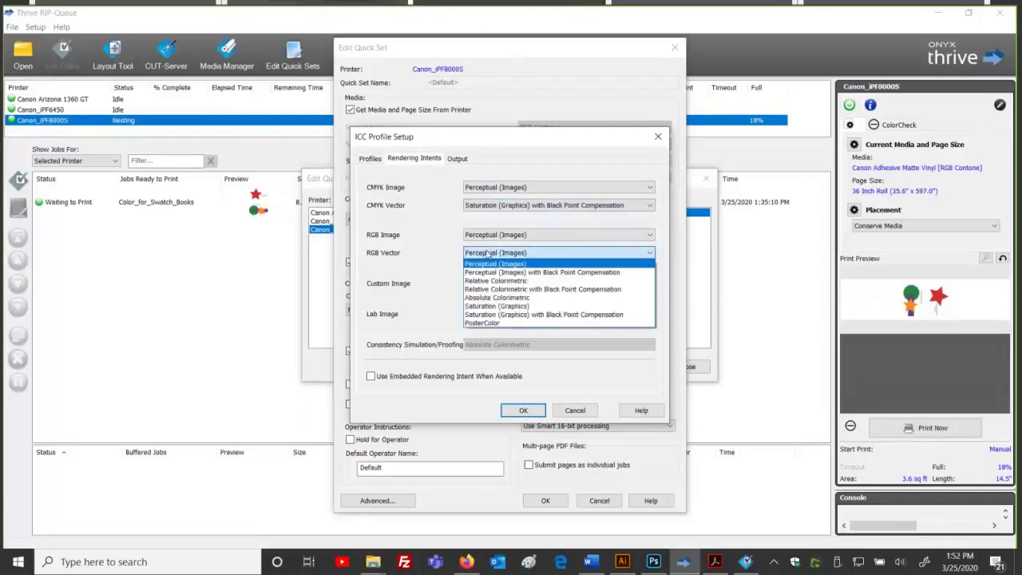
{"action": "left_click", "coordinate": [497, 314]}
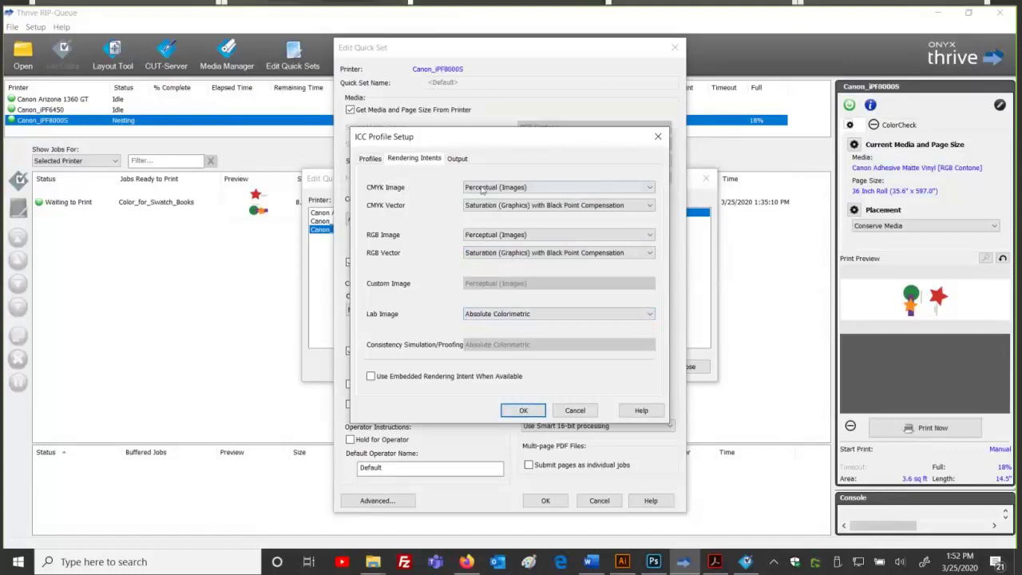
Set the CMYK Image and RGB Image rendering intents to Relative Colorimetric with Black Point Compensation.
{"action": "left_click", "coordinate": [482, 188]}
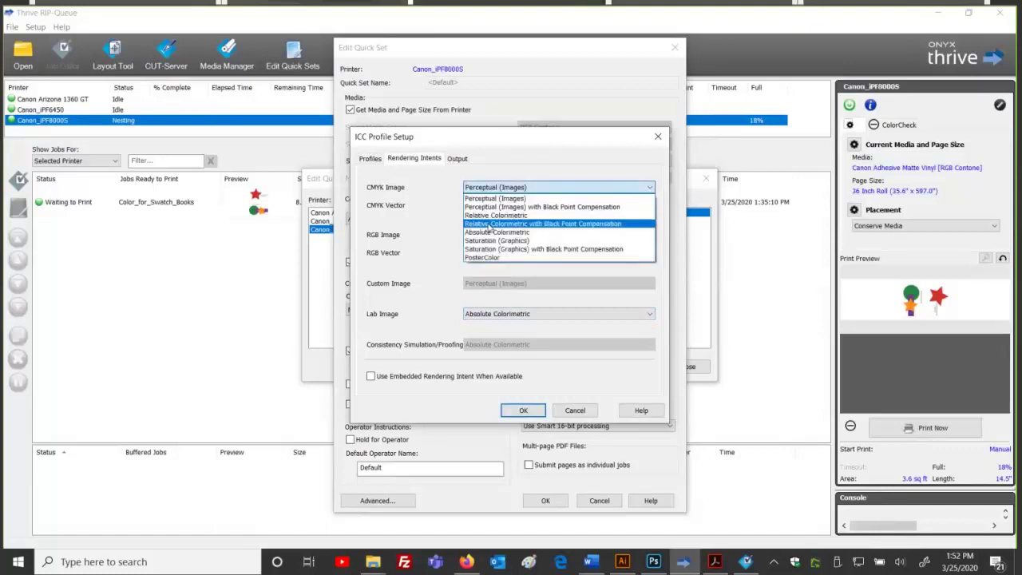
{"action": "left_click", "coordinate": [488, 223]}
{"action": "left_click", "coordinate": [488, 235]}
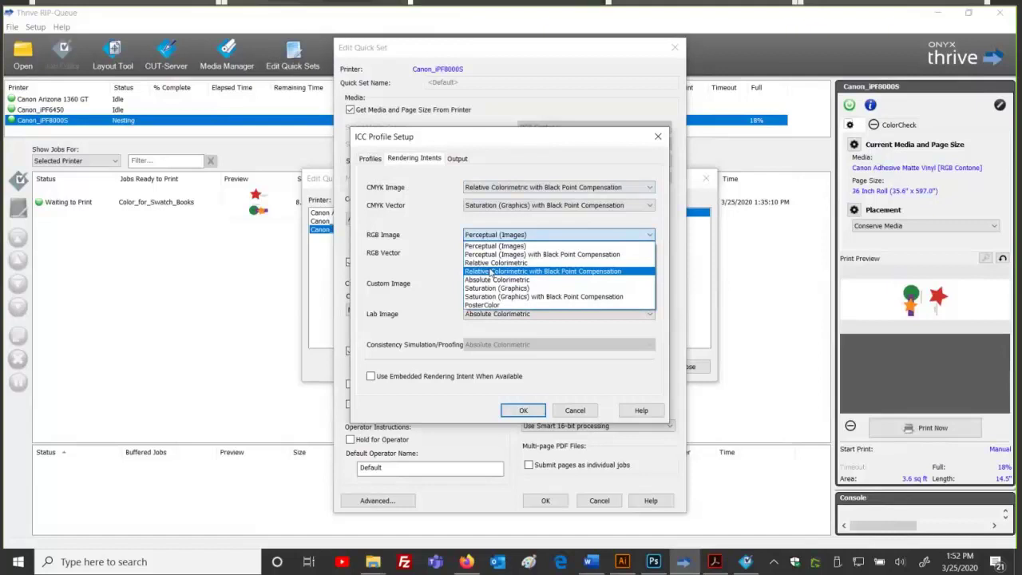
{"action": "left_click", "coordinate": [487, 270]}
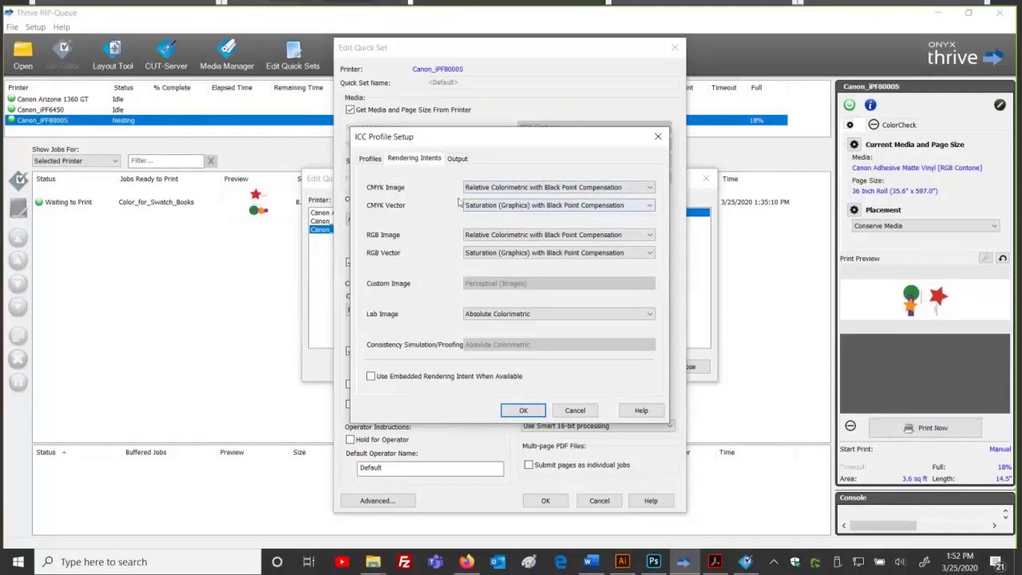
Discard the rendering intent and quick set changes for the Canon_iPF8000S and close the quick set editor.
{"action": "left_click", "coordinate": [592, 411]}
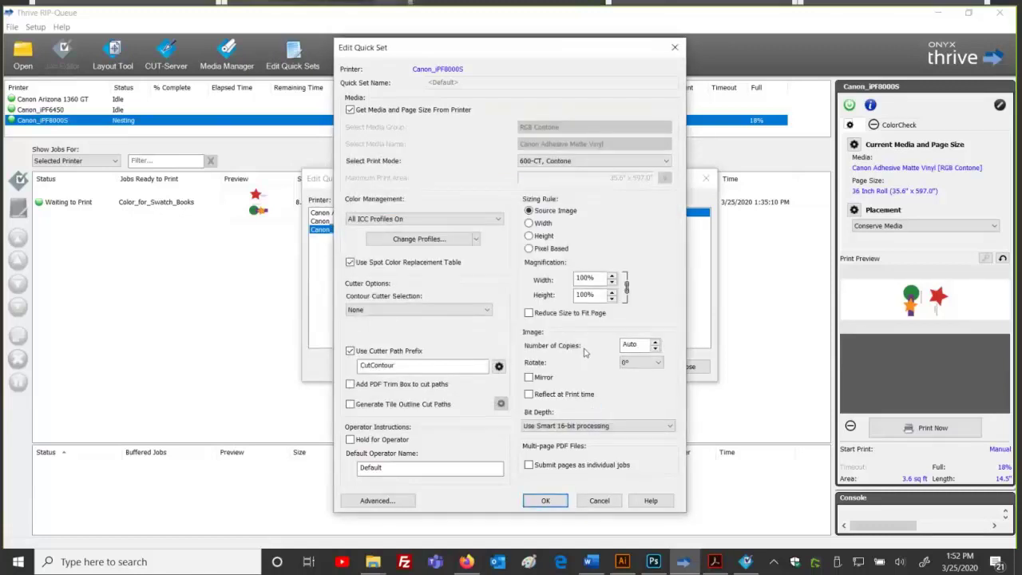
{"action": "left_click", "coordinate": [599, 500]}
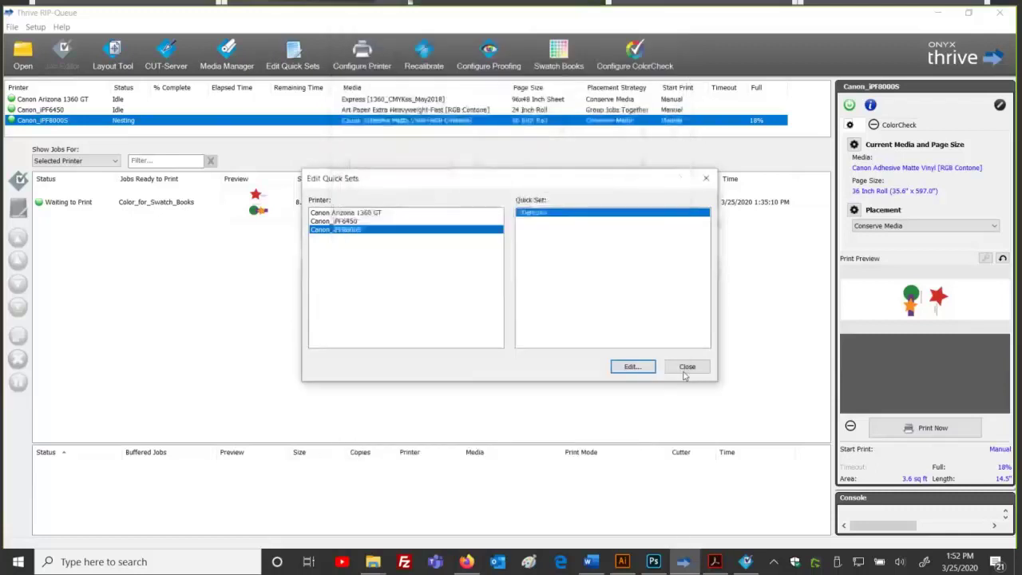
{"action": "left_click", "coordinate": [686, 370]}
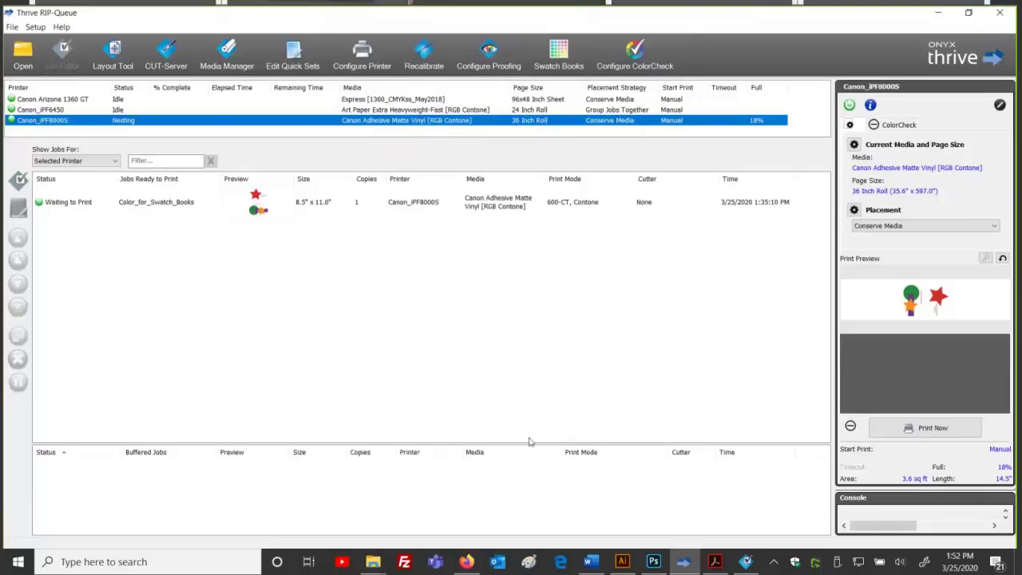
Switch to Photoshop, try to convert the Colorful_Lab_Beakers sRGB image to CMYK Color mode, and return to Thrive RIP-Queue.
{"action": "left_click", "coordinate": [653, 561]}
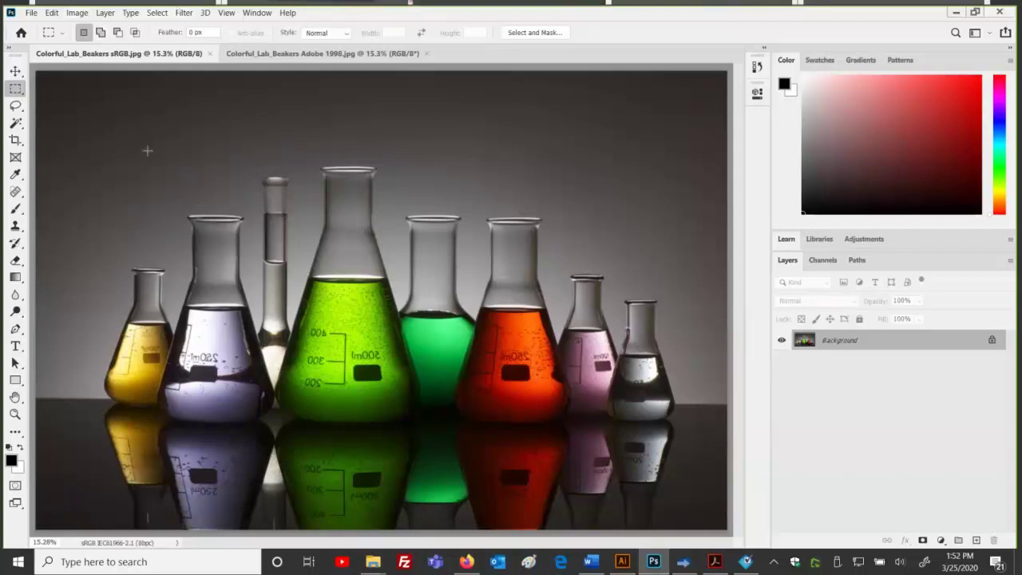
{"action": "left_click", "coordinate": [78, 12]}
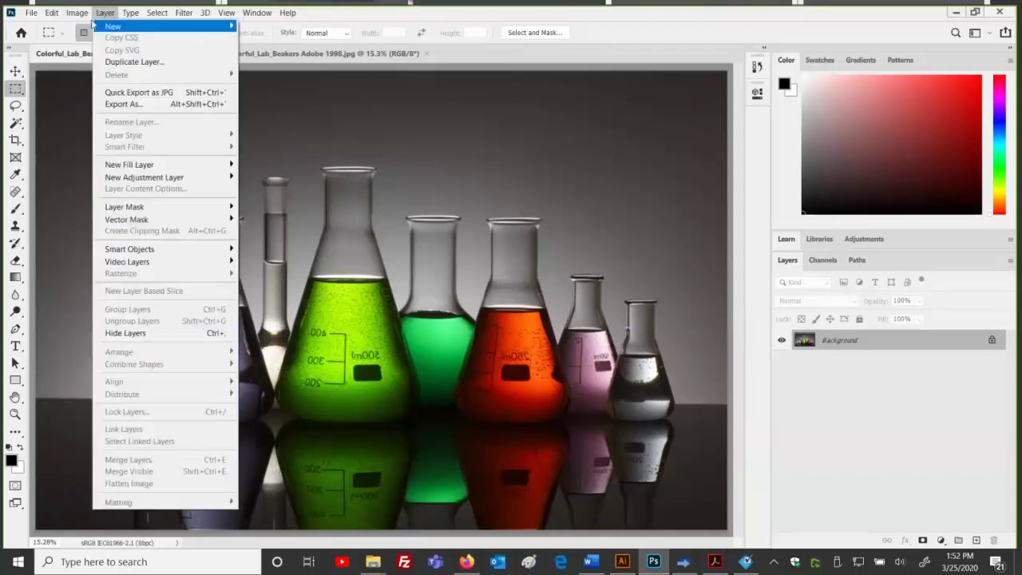
{"action": "mouse_move", "coordinate": [93, 27]}
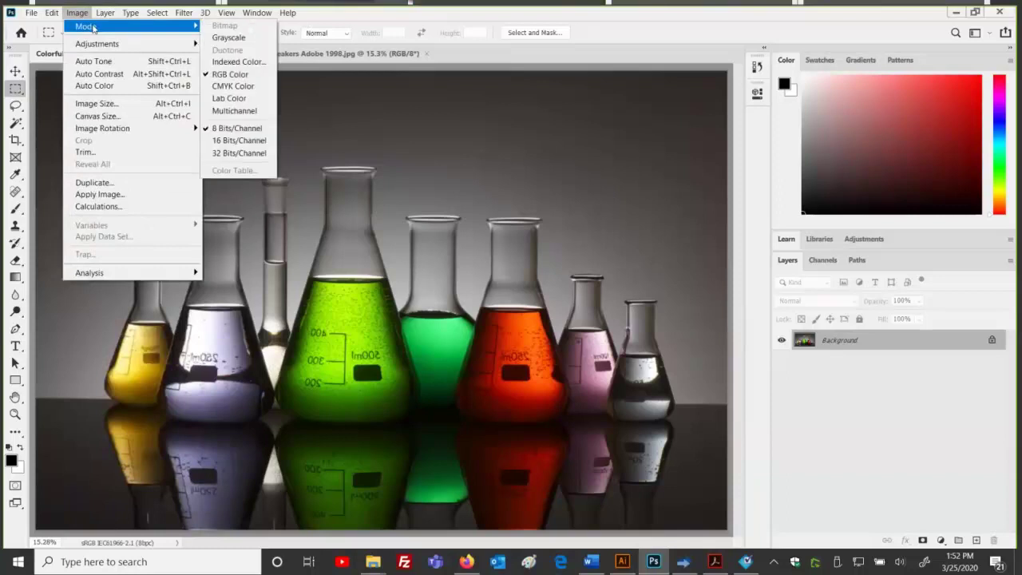
{"action": "left_click", "coordinate": [242, 87]}
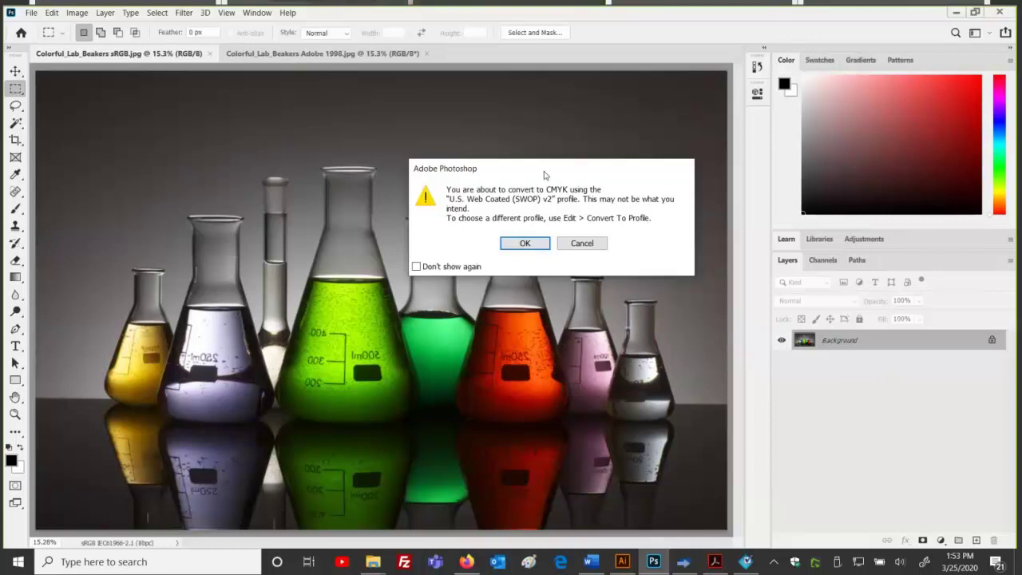
{"action": "left_click", "coordinate": [580, 243]}
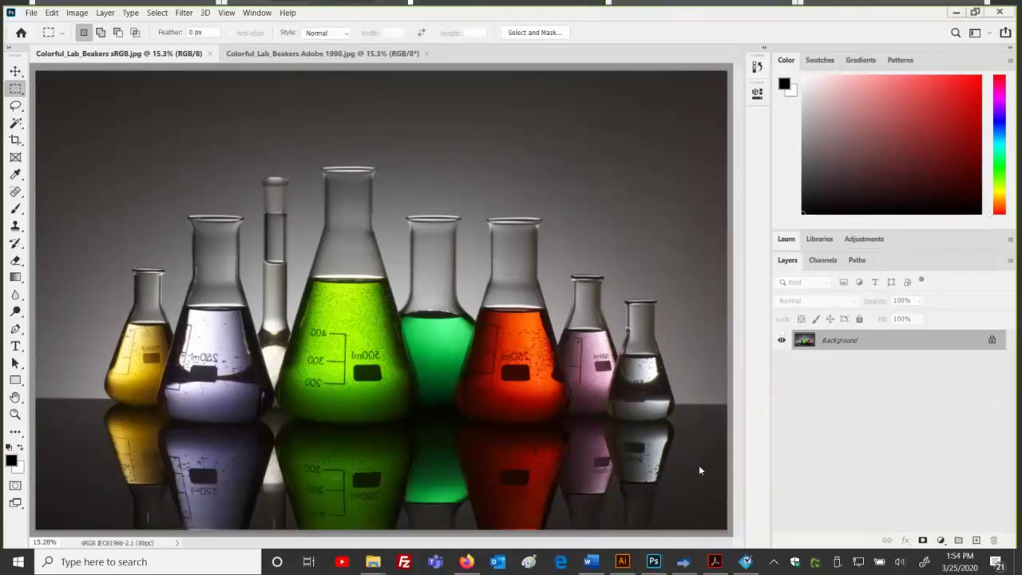
{"action": "left_click", "coordinate": [684, 563]}
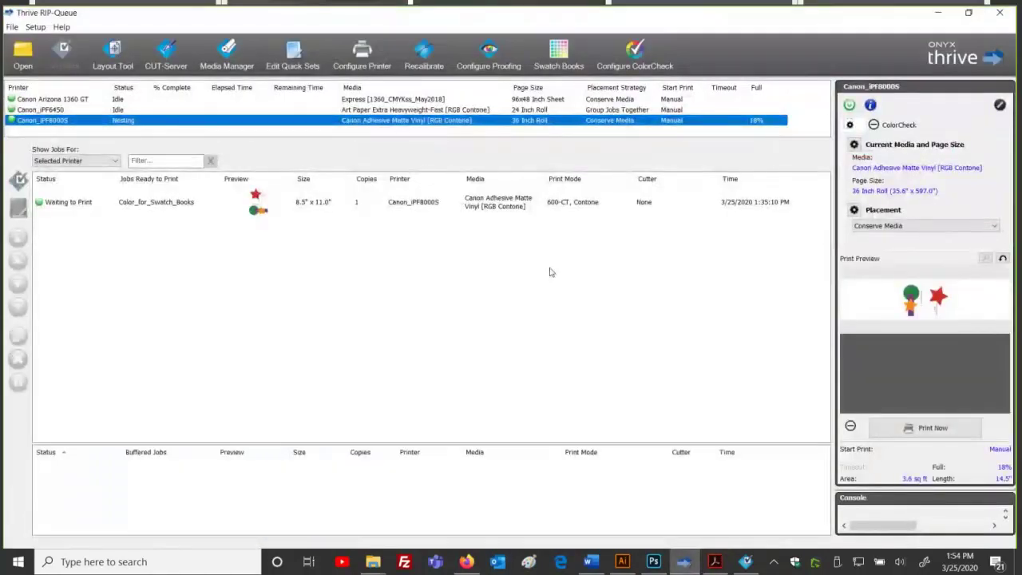